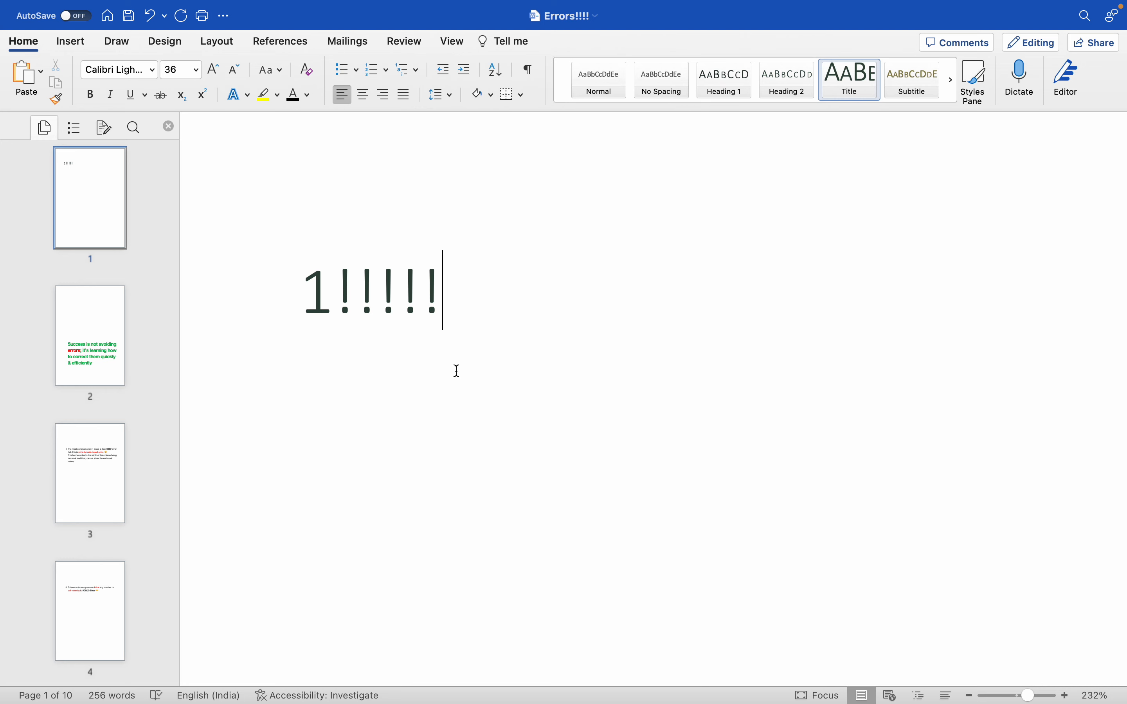
- Go to page 2 of the document and read the quote about learning to correct errors
left_click(102, 310)
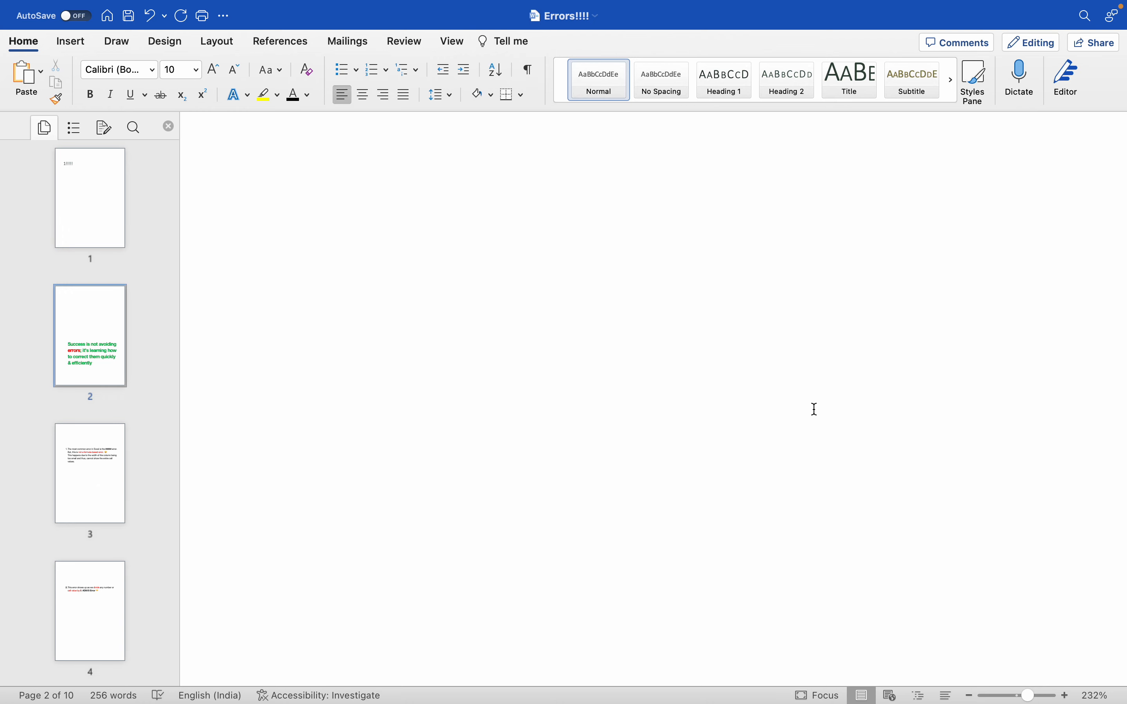
scroll(815, 409, "down", 1)
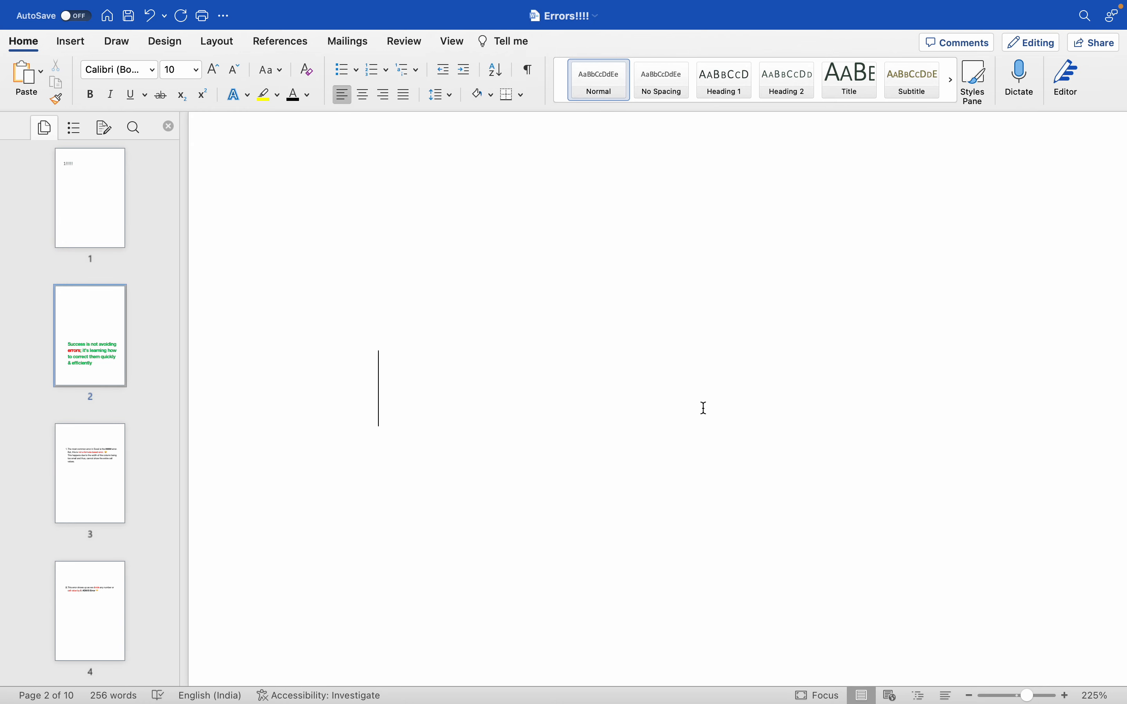
key("Down")
key("Down")
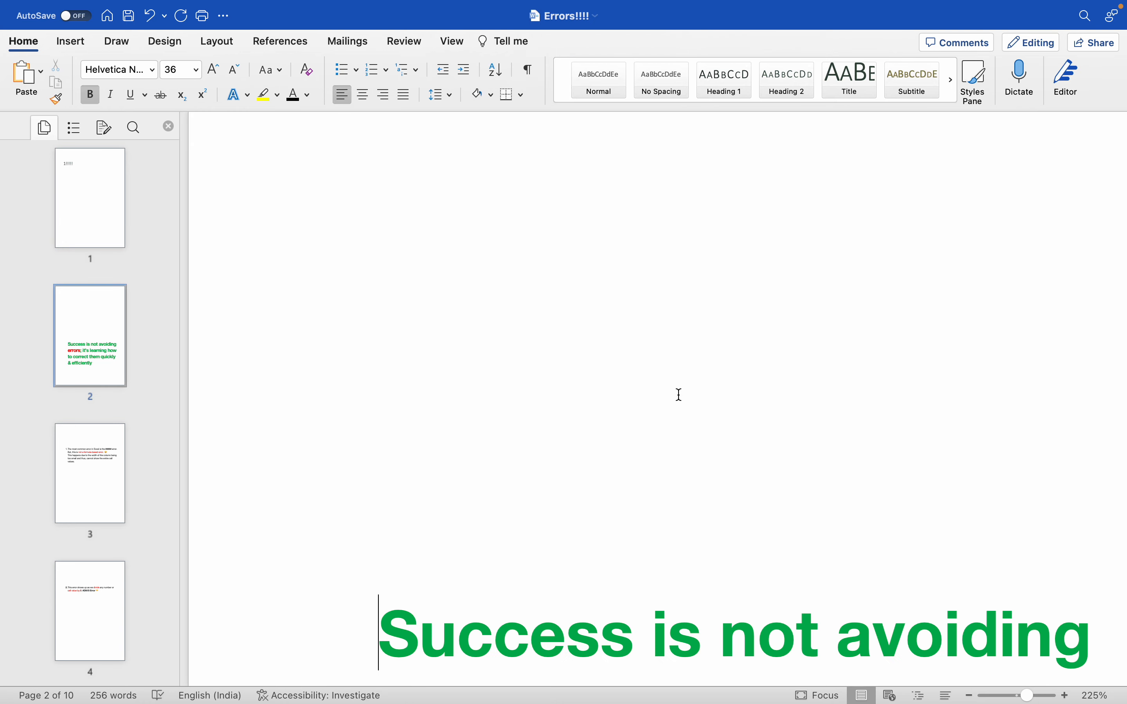
key("Down")
key("Down")
scroll(680, 396, "down", 1)
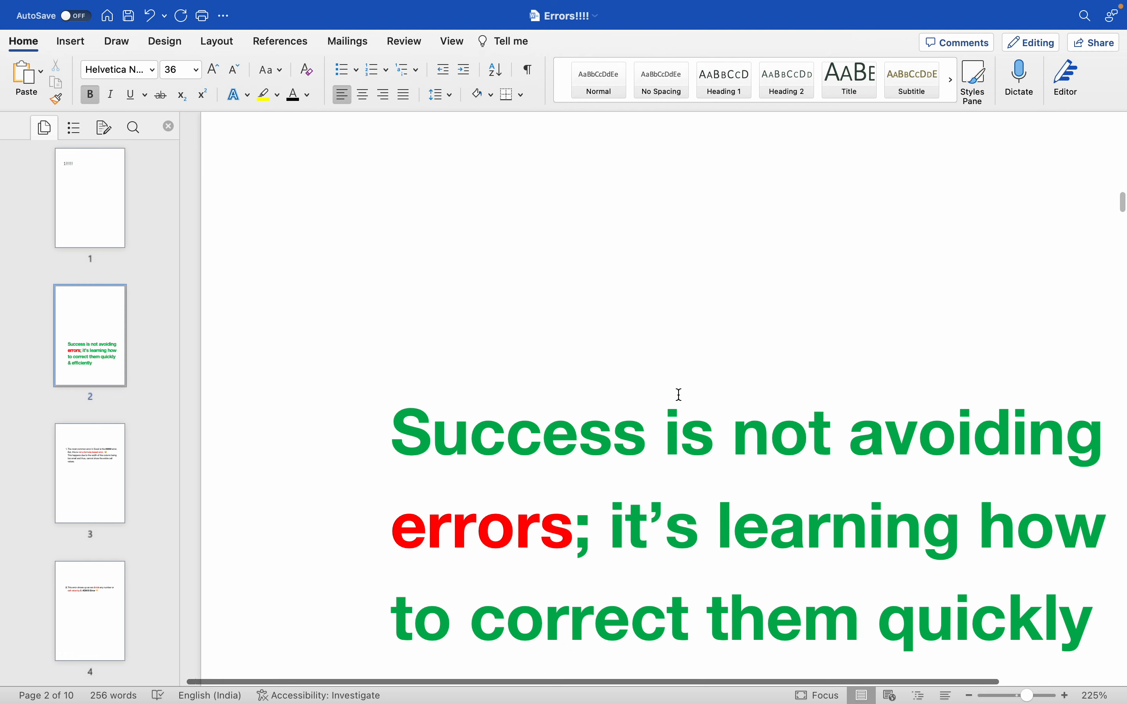
scroll(680, 395, "down", 2)
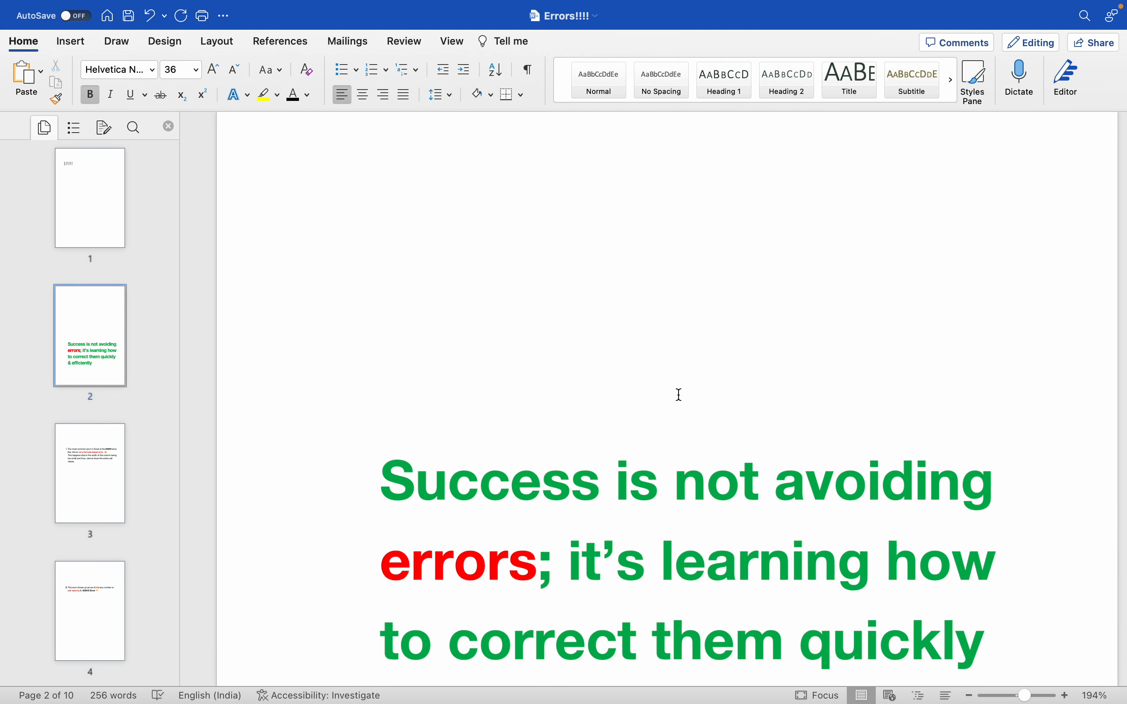
key("Down")
key("Down")
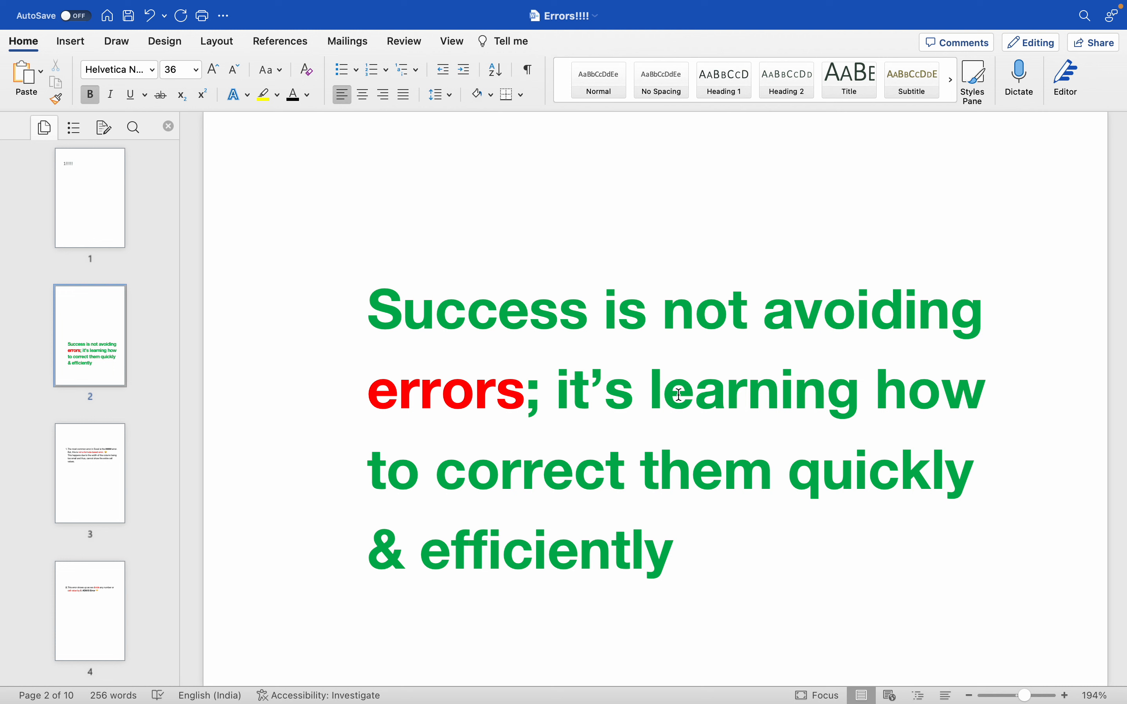
scroll(922, 548, "down", 1)
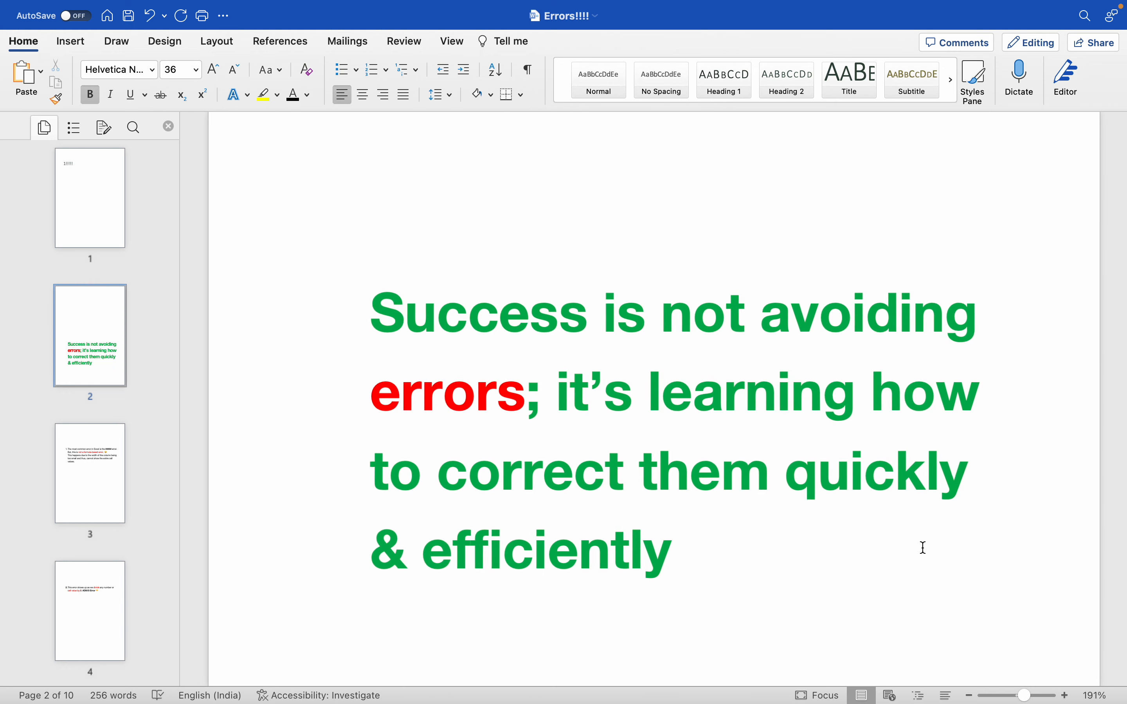
scroll(923, 548, "up", 2)
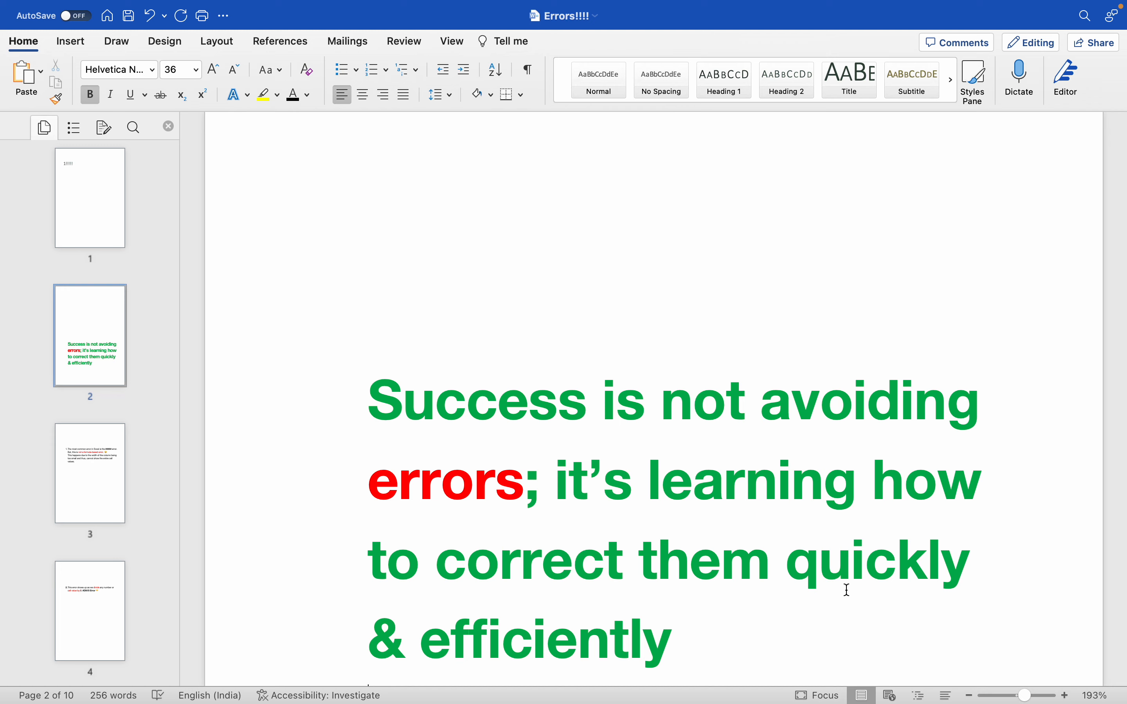
scroll(859, 629, "down", 5)
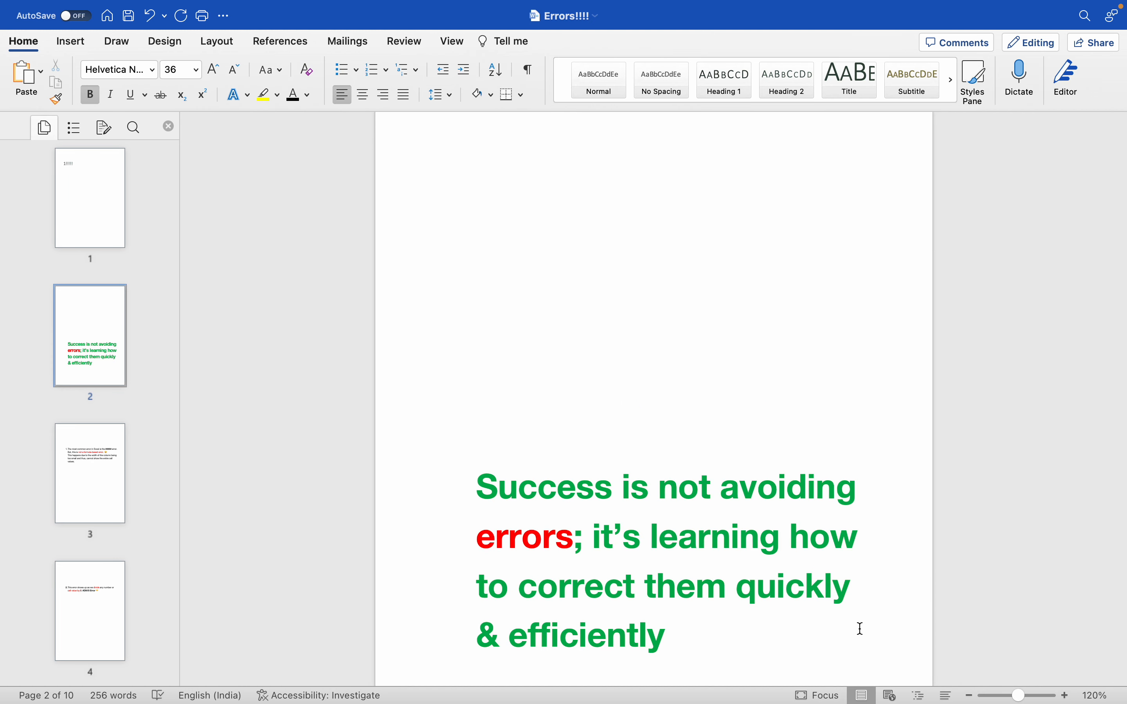
scroll(859, 629, "up", 2)
- Recolour the words "too small" in green in the ##### error explanation on page 3
scroll(859, 629, "down", 5)
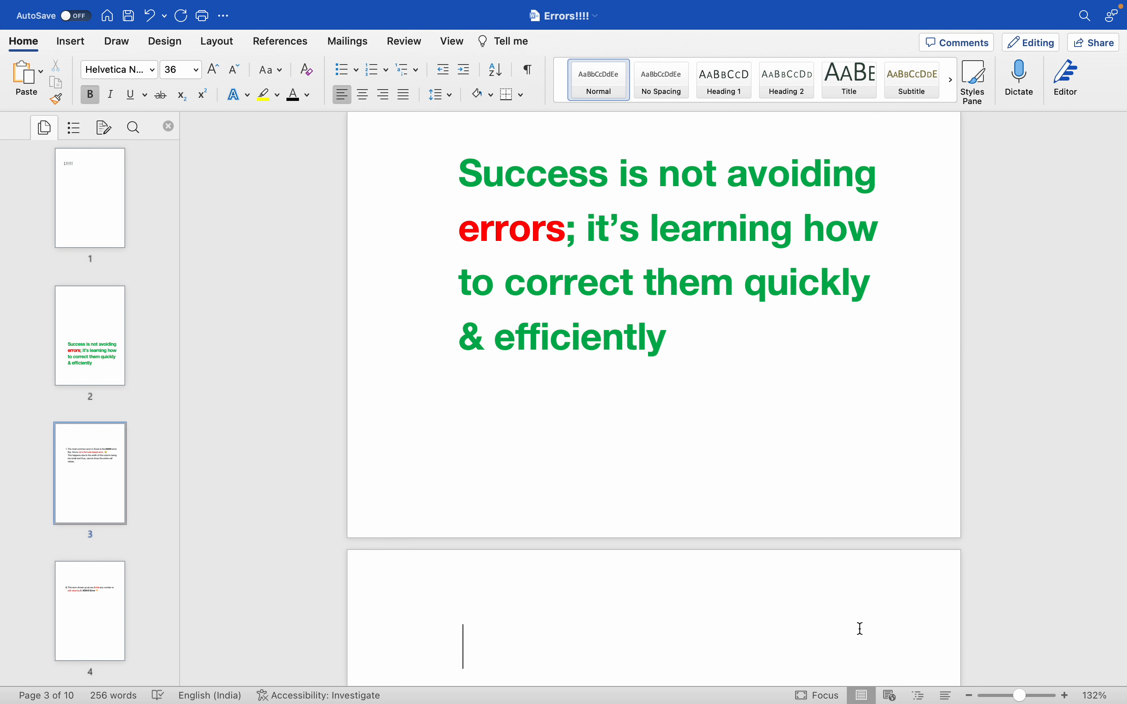
scroll(860, 629, "down", 6)
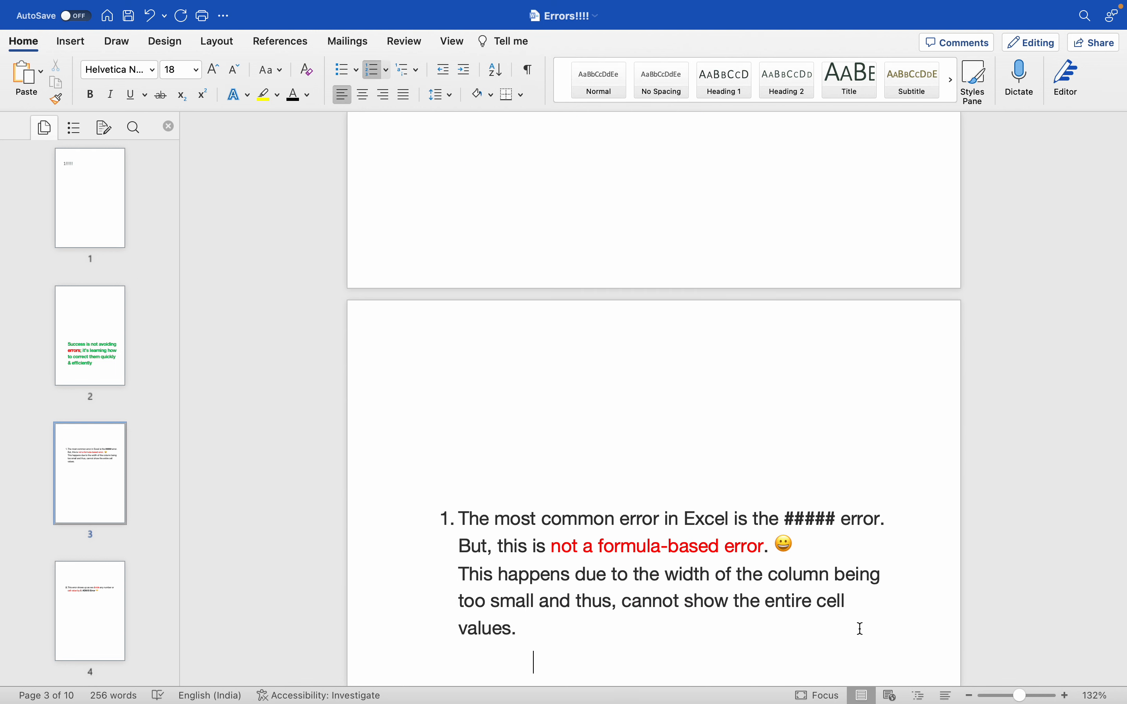
scroll(859, 629, "down", 3)
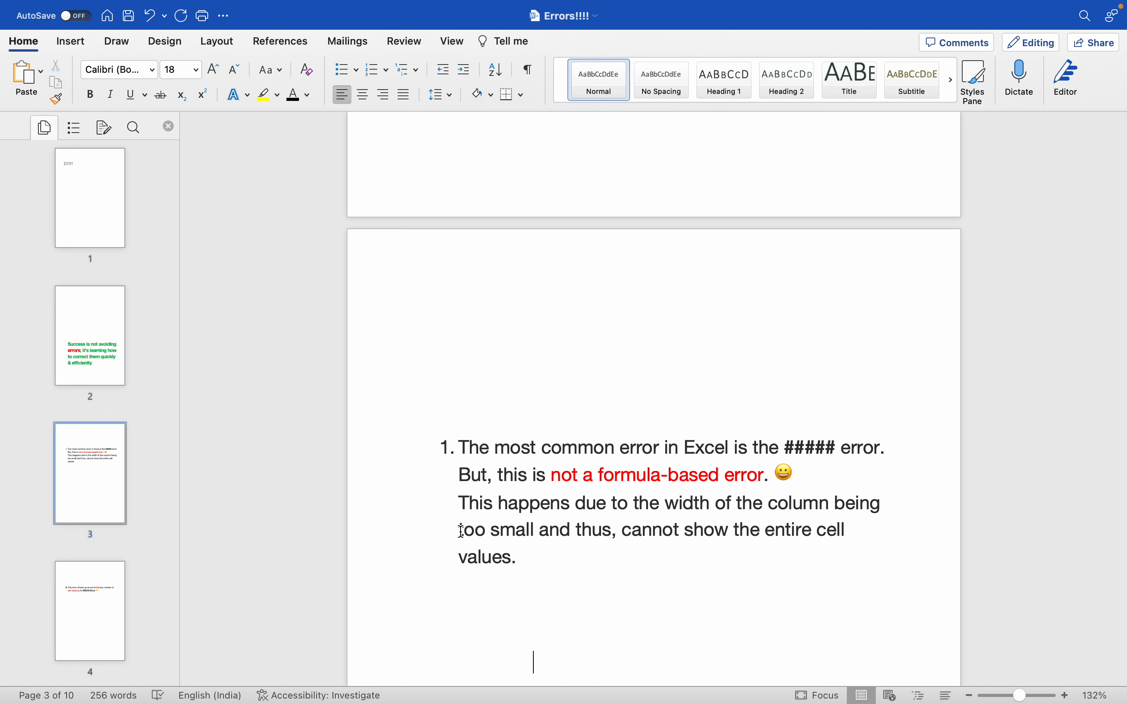
left_click_drag(461, 530, 539, 531)
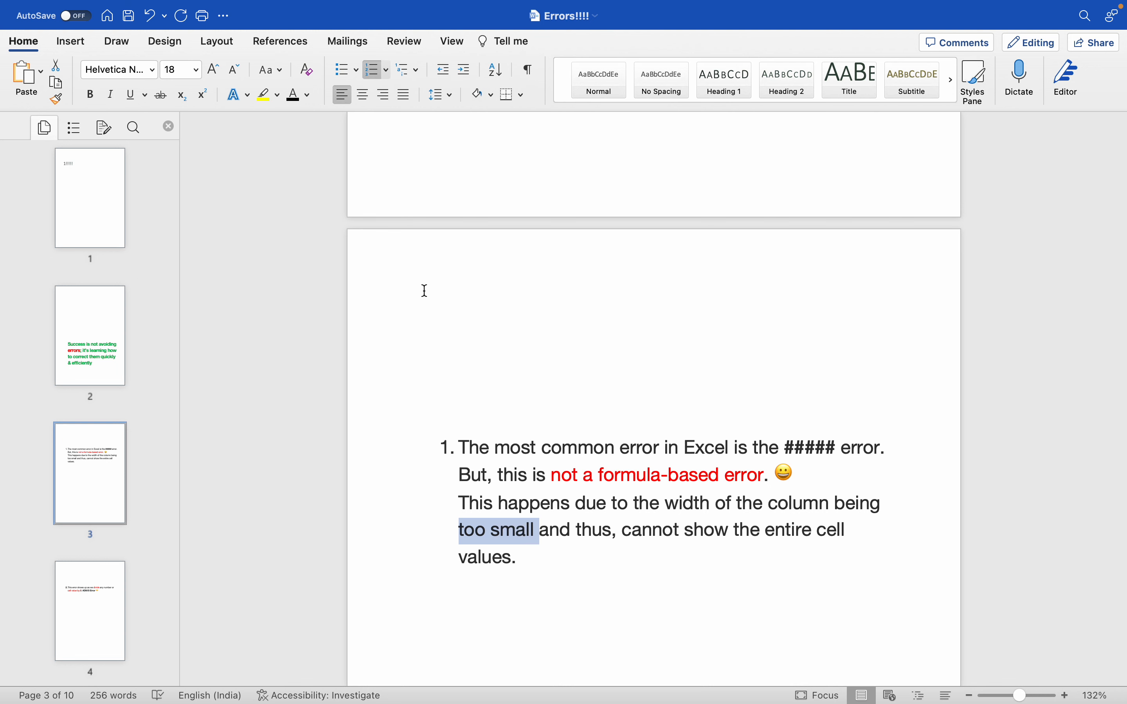
left_click(307, 98)
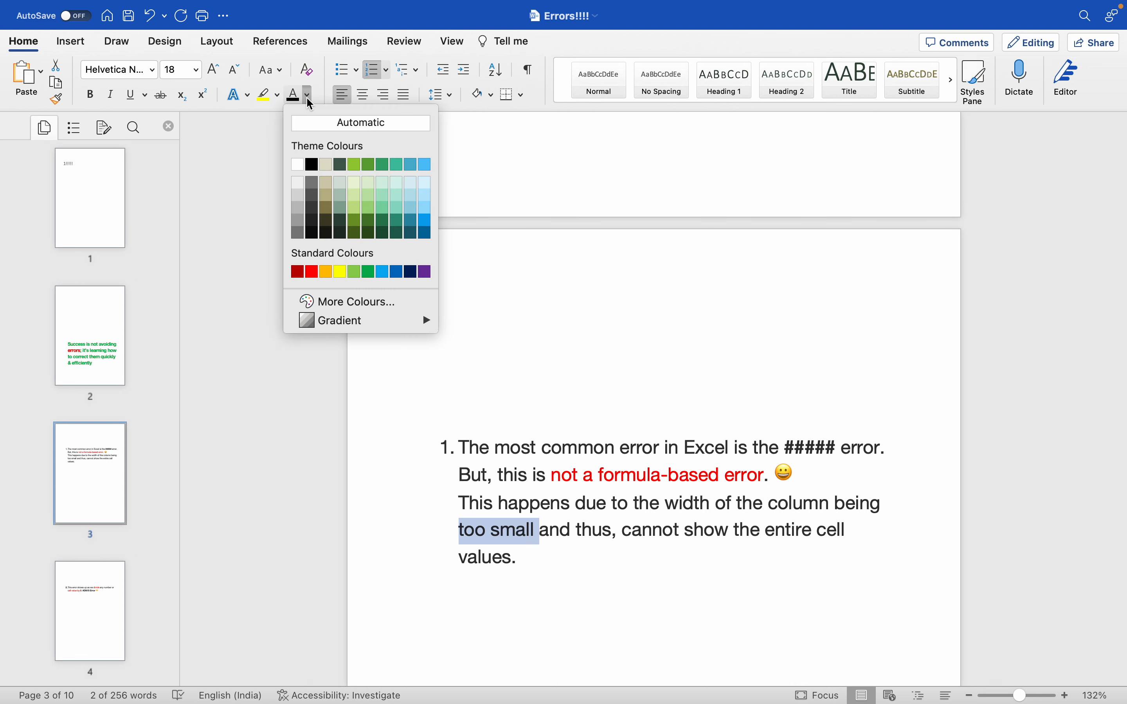
left_click(382, 166)
left_click(546, 464)
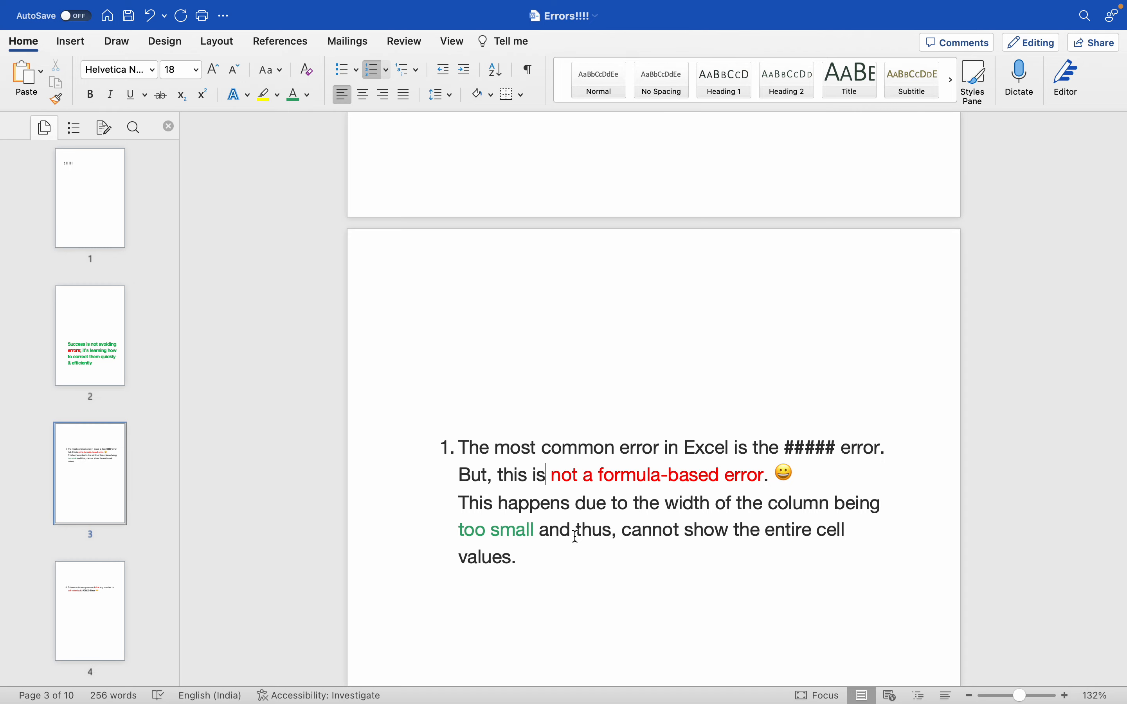
- Switch to Excel and auto-fit the Net Sales column D on the #### sheet to its contents
key("super+Tab")
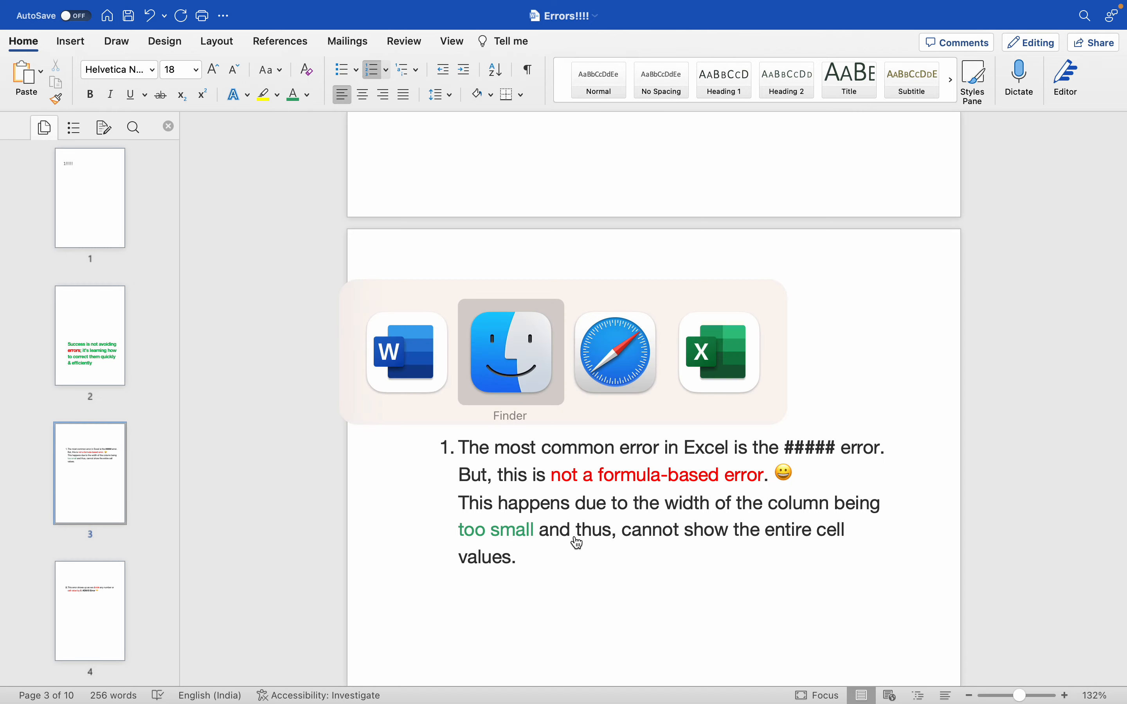
key("super+Tab")
key("super+Tab")
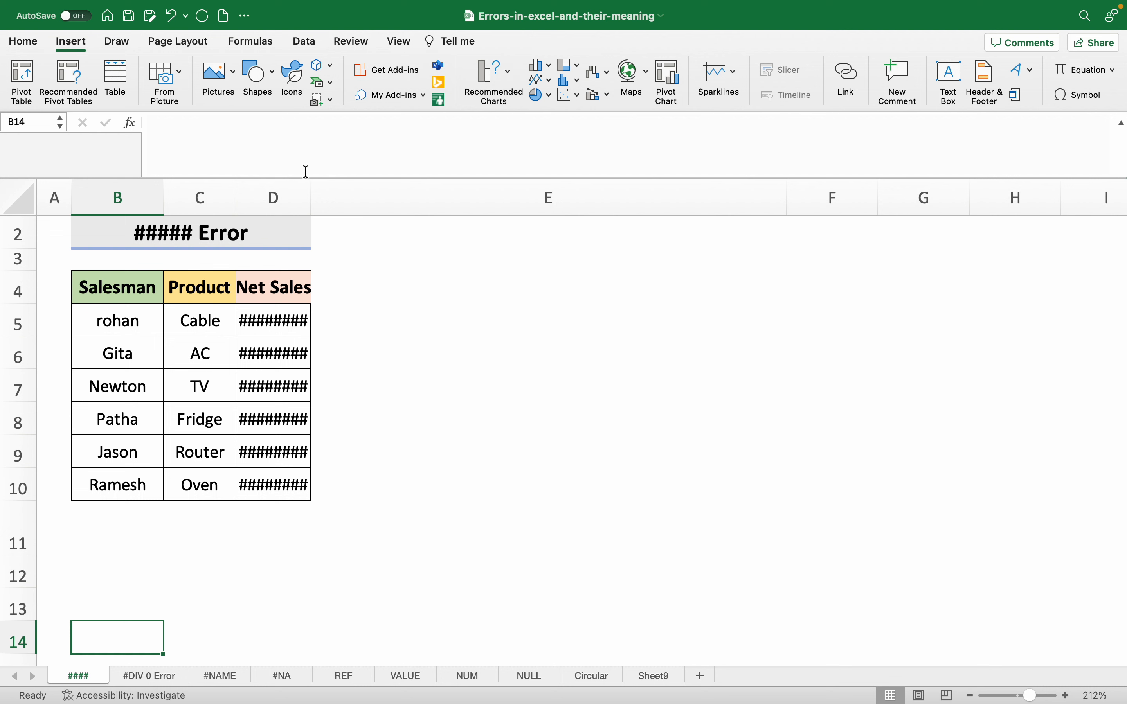
left_click(290, 324)
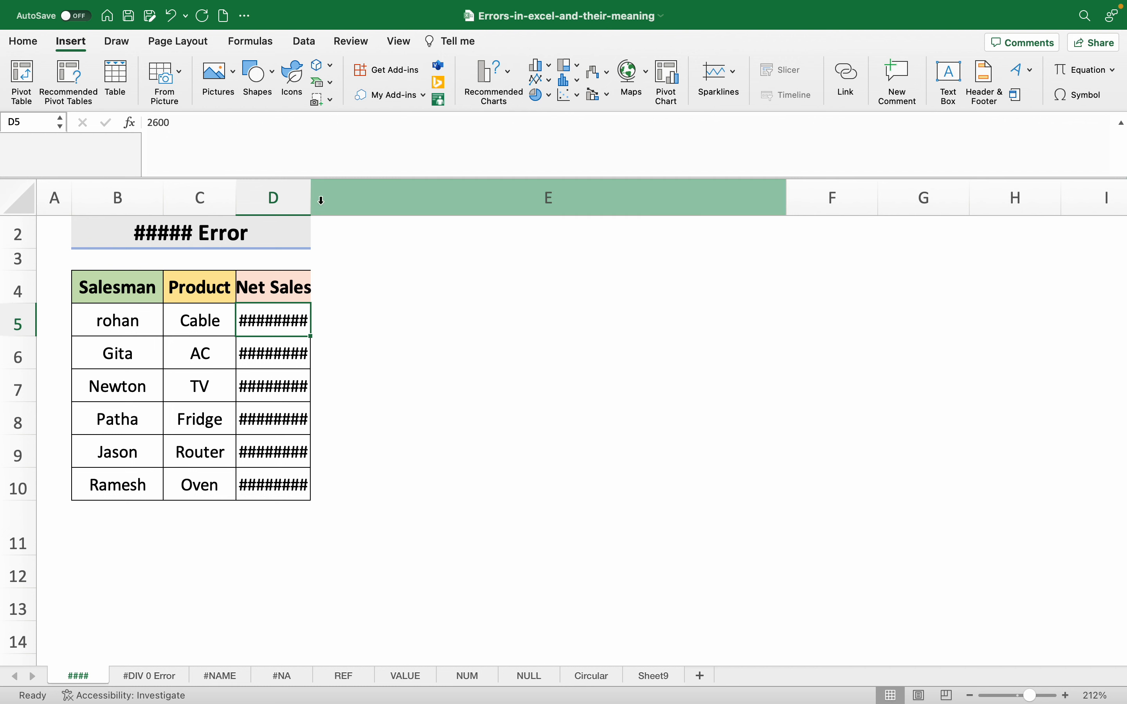
double_click(313, 194)
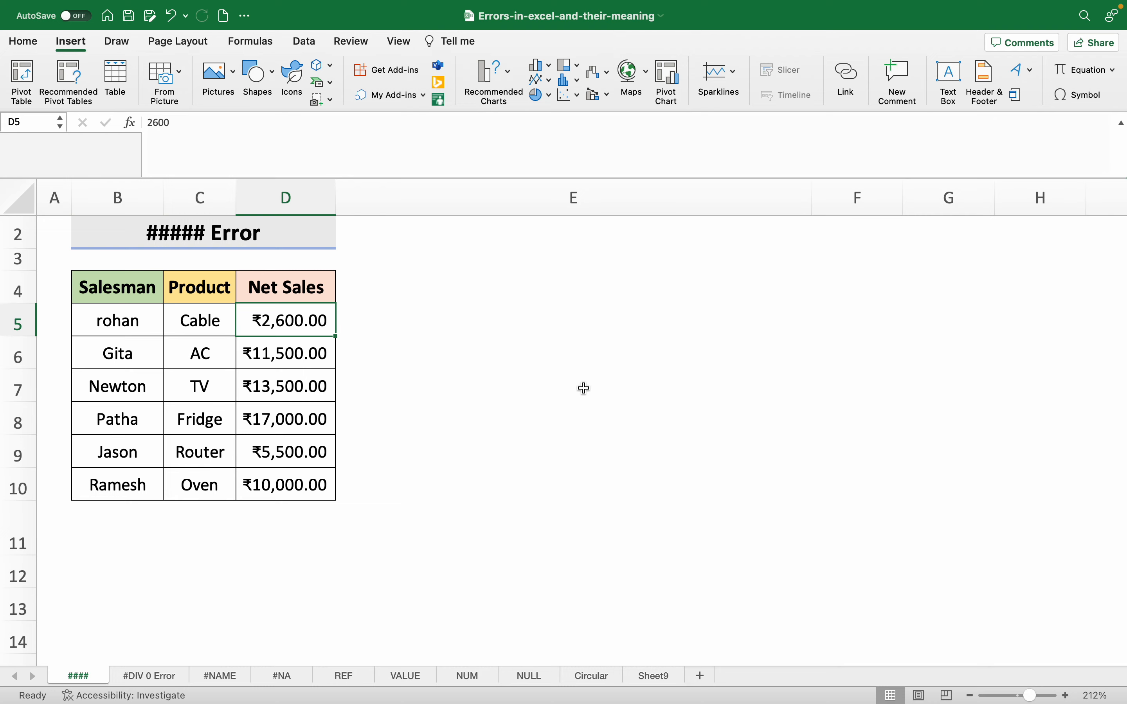
- Read the #DIV/0 Error note on page 4 in Word, and open the #DIV 0 Error sheet in Excel
key("super+Tab")
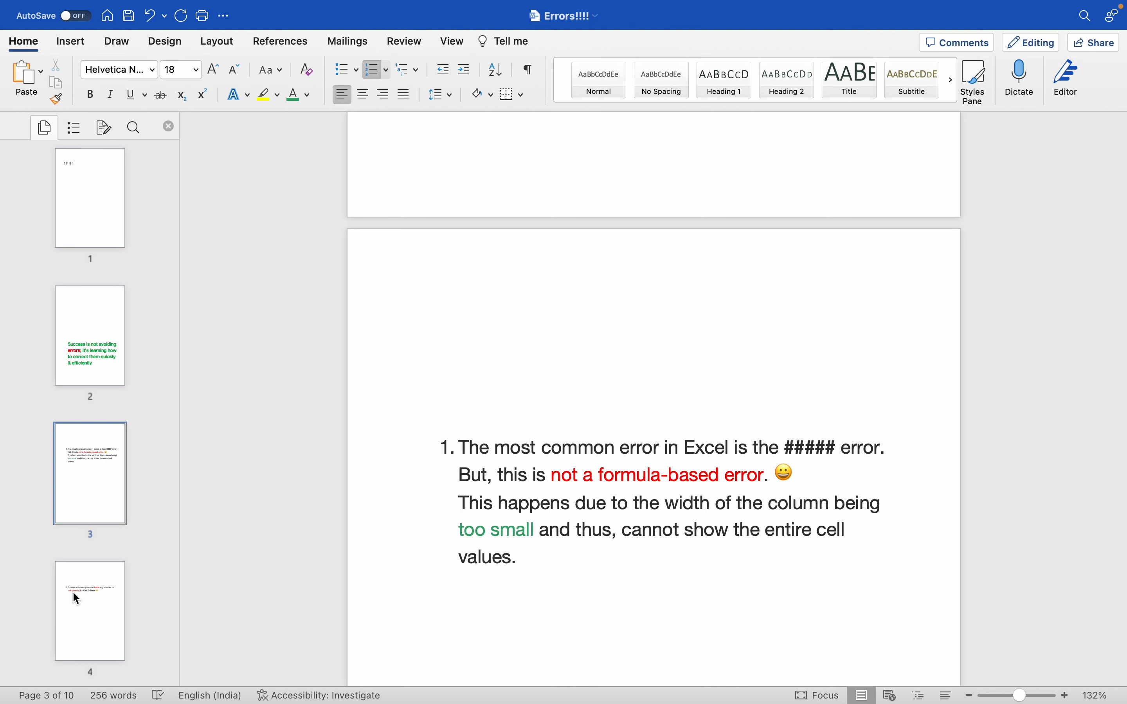
left_click(86, 609)
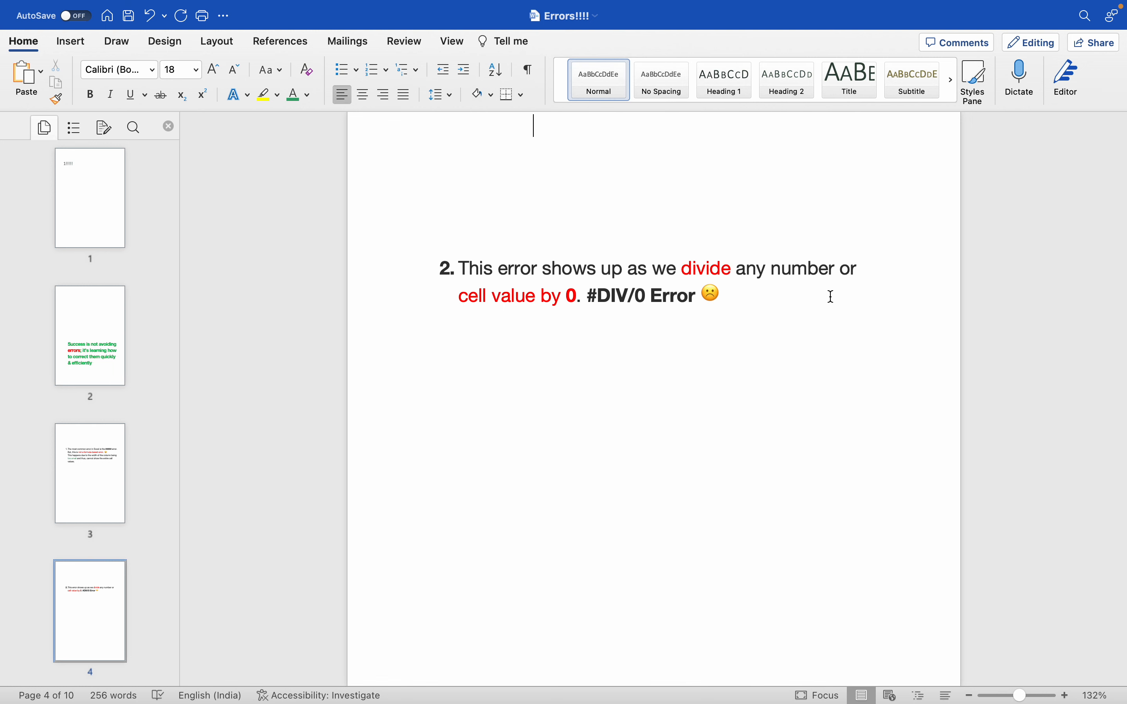
key("super+Tab")
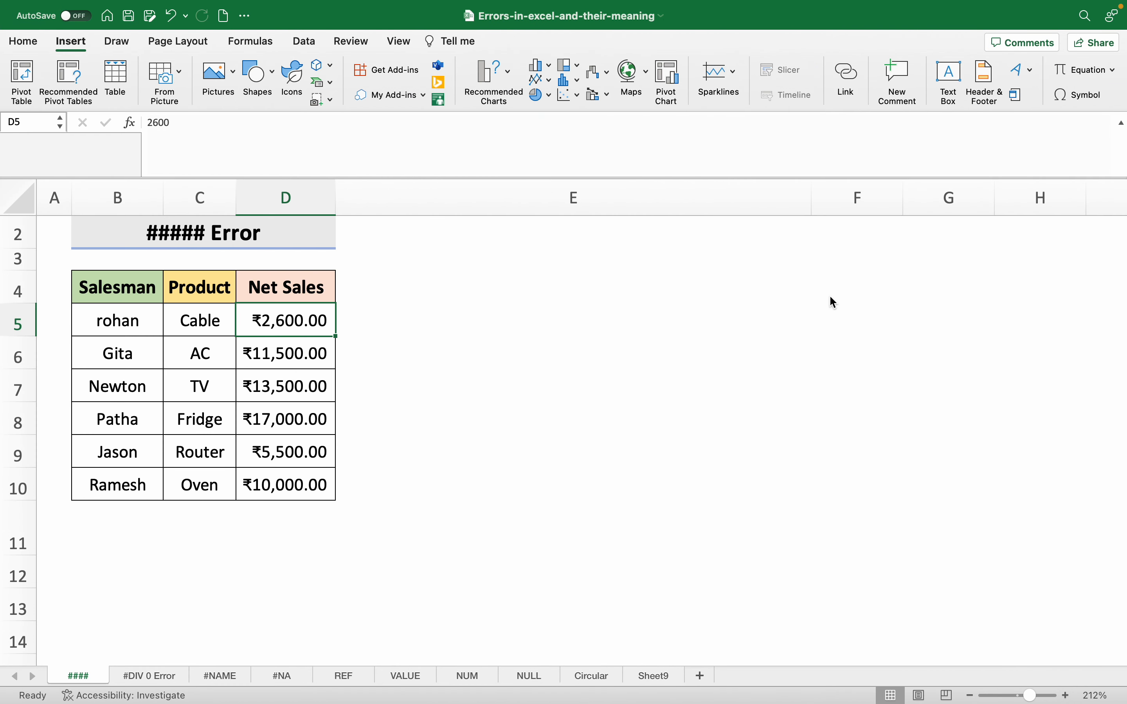
left_click(145, 677)
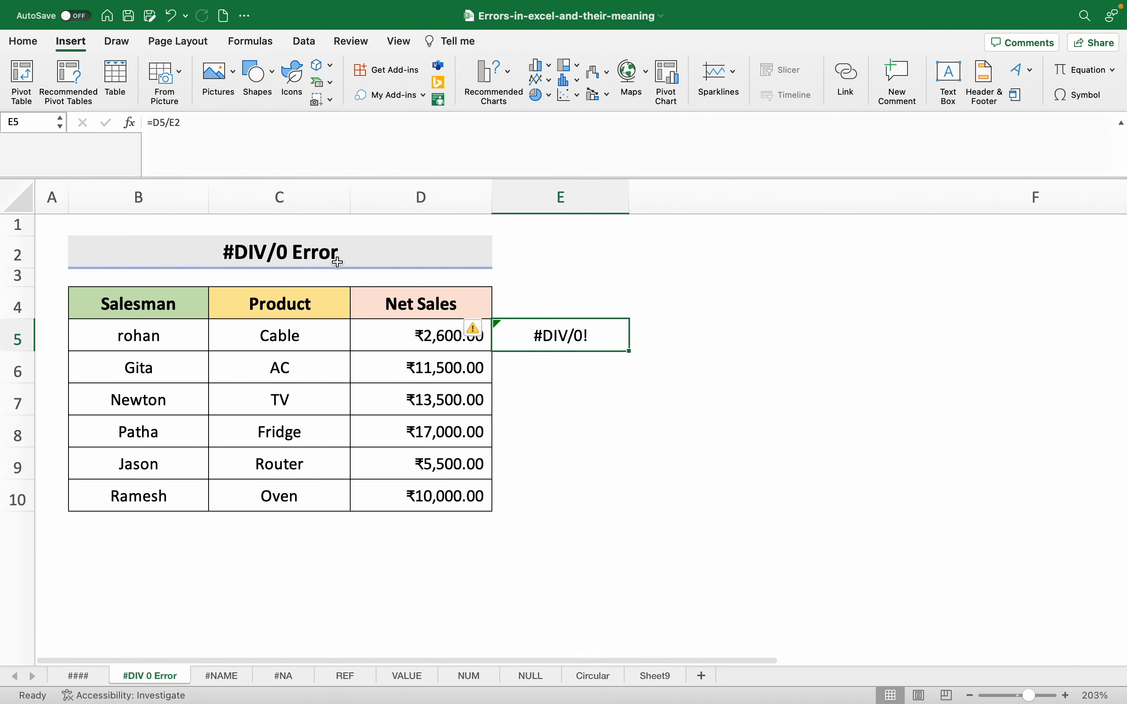
- Examine the division formula in cell E5 and its divisor cell E2
left_click(566, 257)
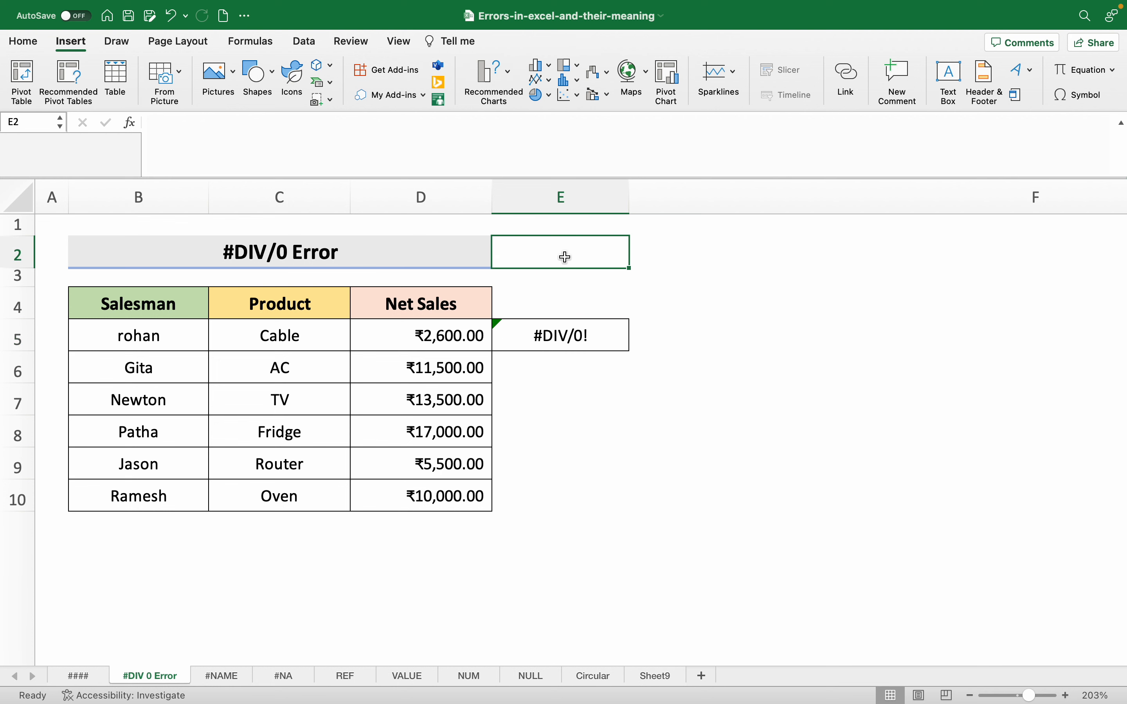
left_click(575, 338)
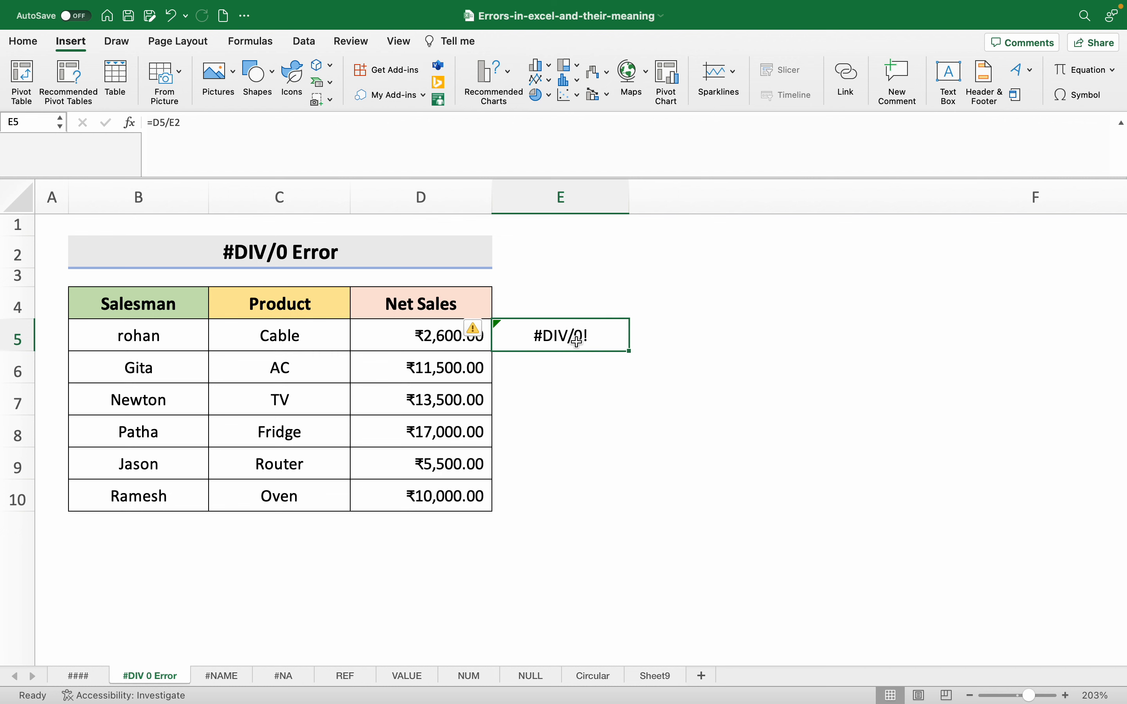
left_click(363, 129)
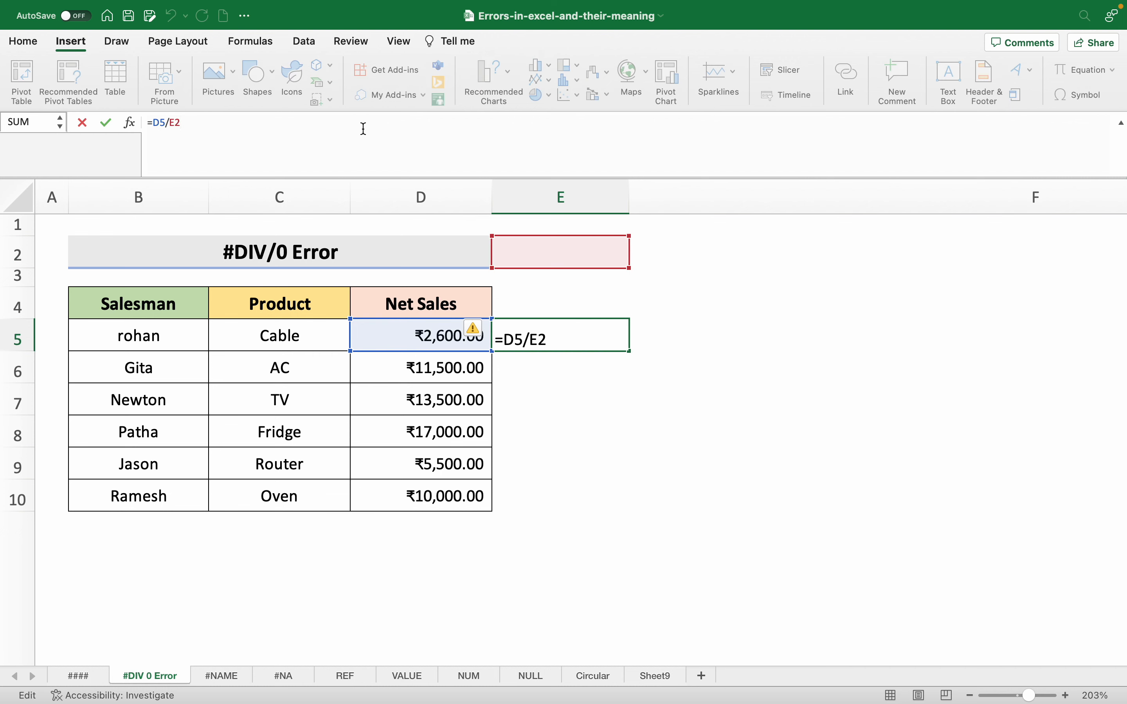
left_click(795, 403)
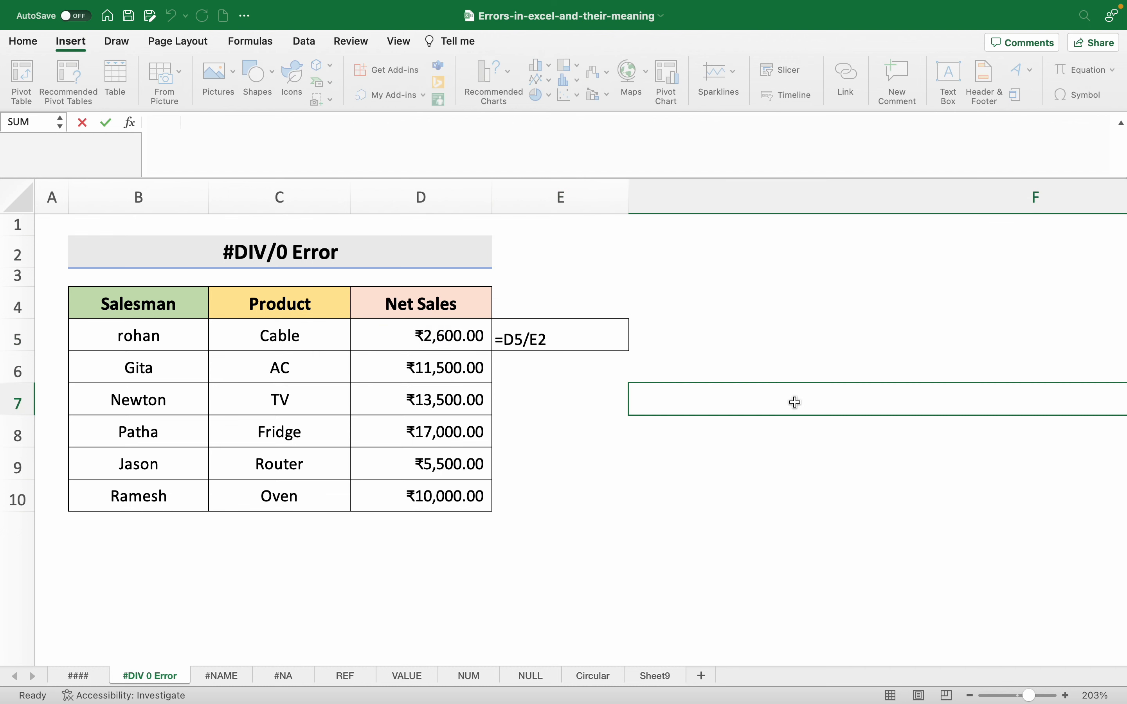
- Enter 0 in cell E2 as the divisor and check the formula in E5
left_click(573, 259)
type("0")
key("Return")
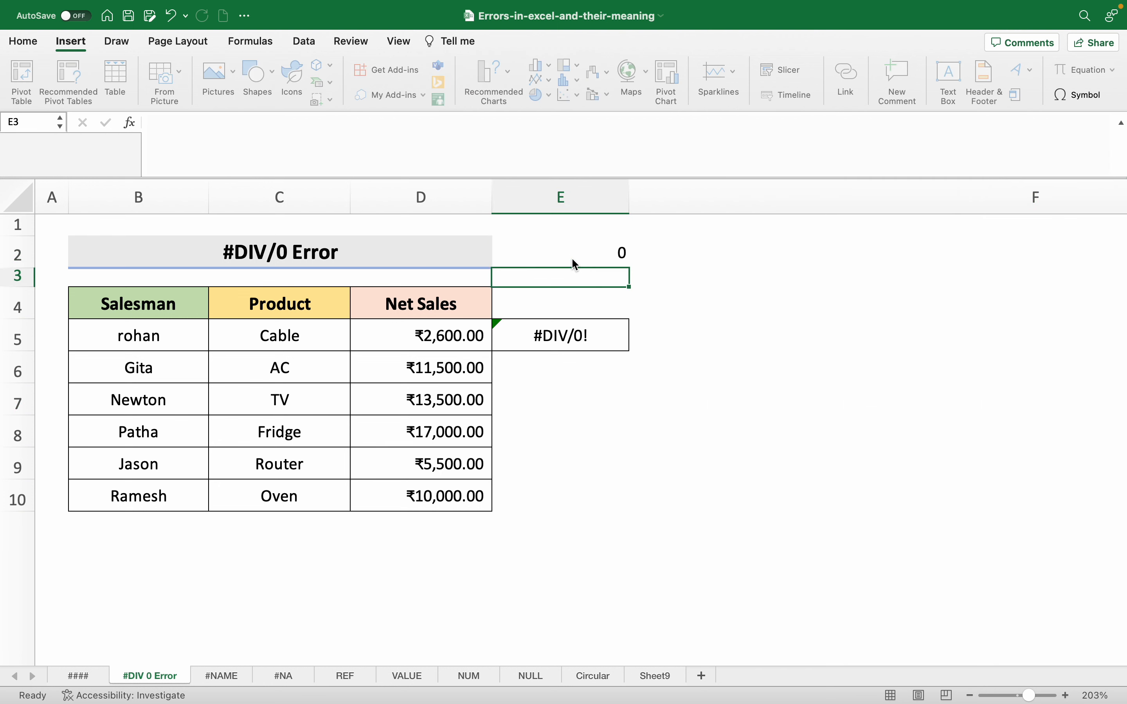
left_click(599, 340)
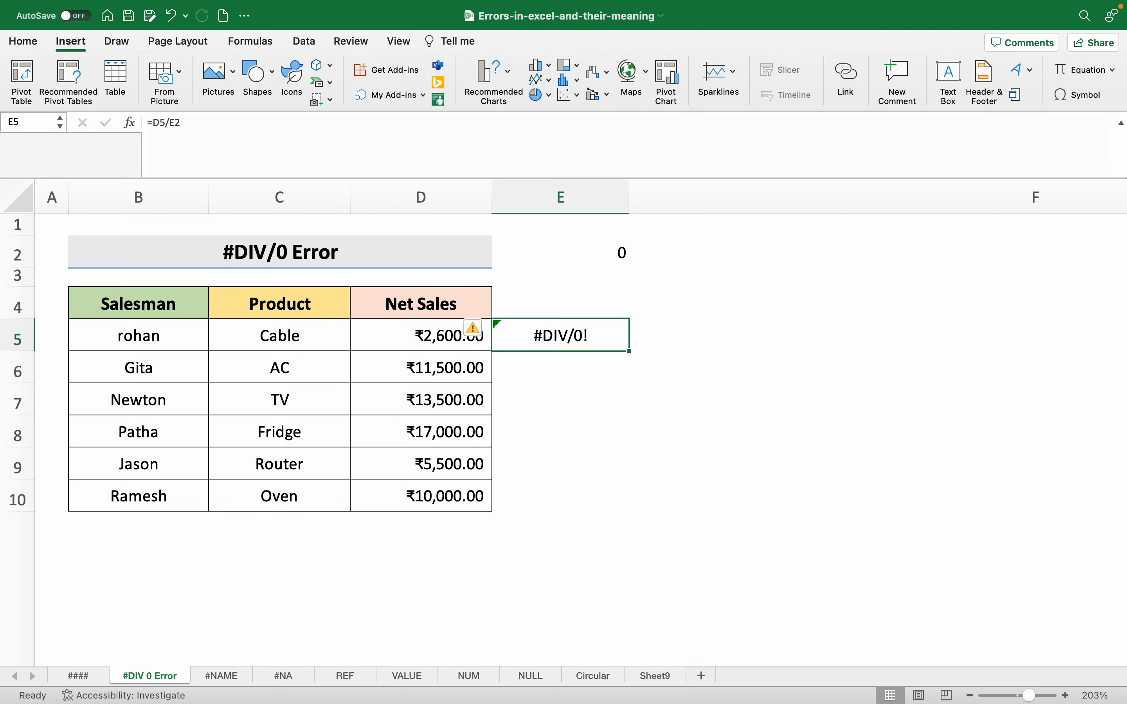
- Switch to Word and go to the #NAME! Error explanation on page 5 to read it
key("super+Tab")
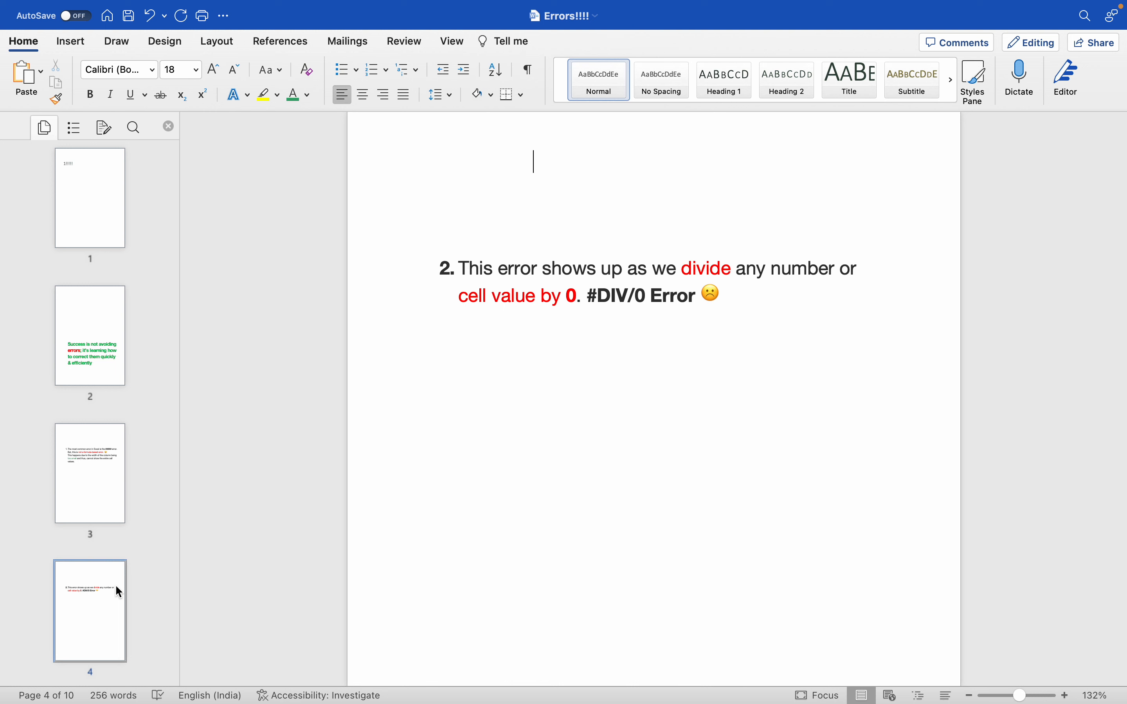
key("Down")
key("Down")
key("Down")
key("Down")
key("Down")
key("Down")
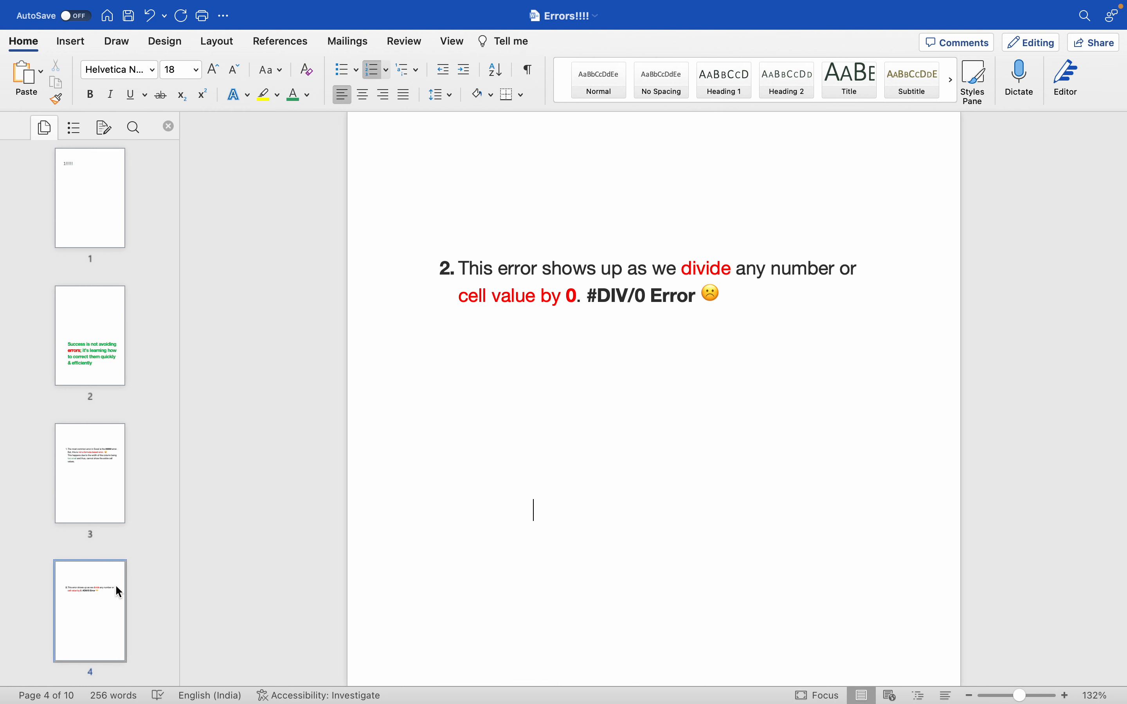
key("Down")
key("Down")
key("Down")
key("Down")
key("Down")
key("Down")
key("Down")
key("Down")
key("Down")
key("Down")
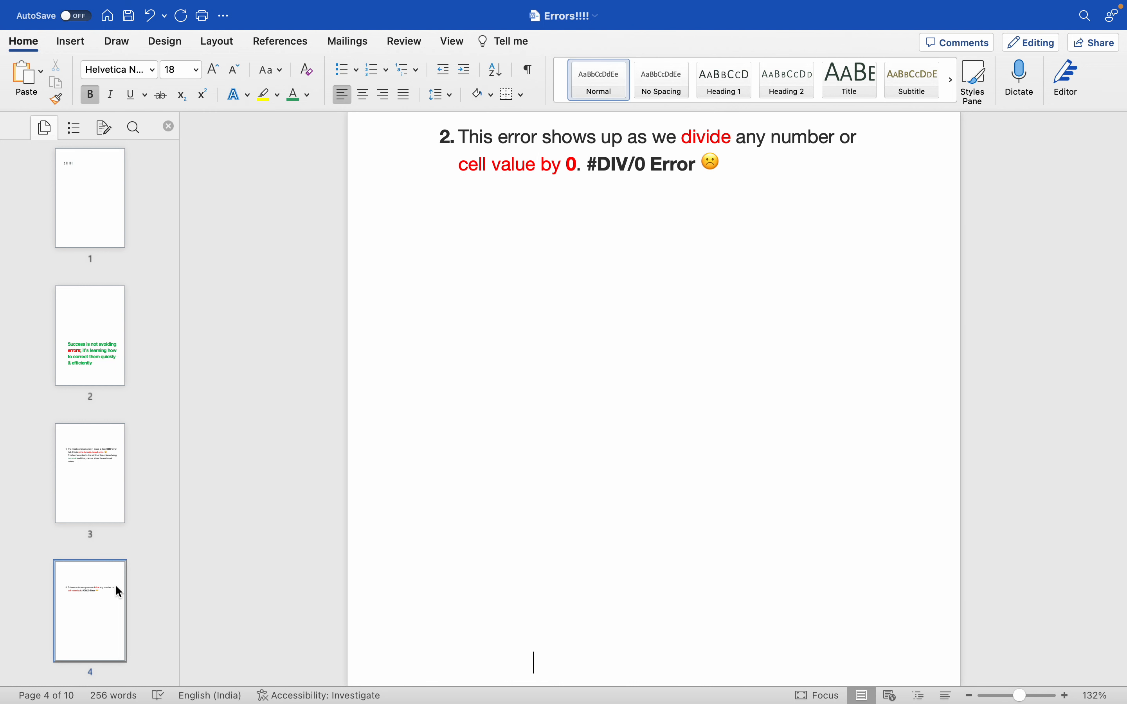
key("Down")
key("Down")
key("Down")
key("Down")
key("Down")
key("Down")
key("Down")
key("Down")
key("Down")
key("Down")
key("Down")
key("Down")
key("Down")
key("Down")
key("Down")
key("Down")
key("Down")
key("Down")
key("Down")
key("Down")
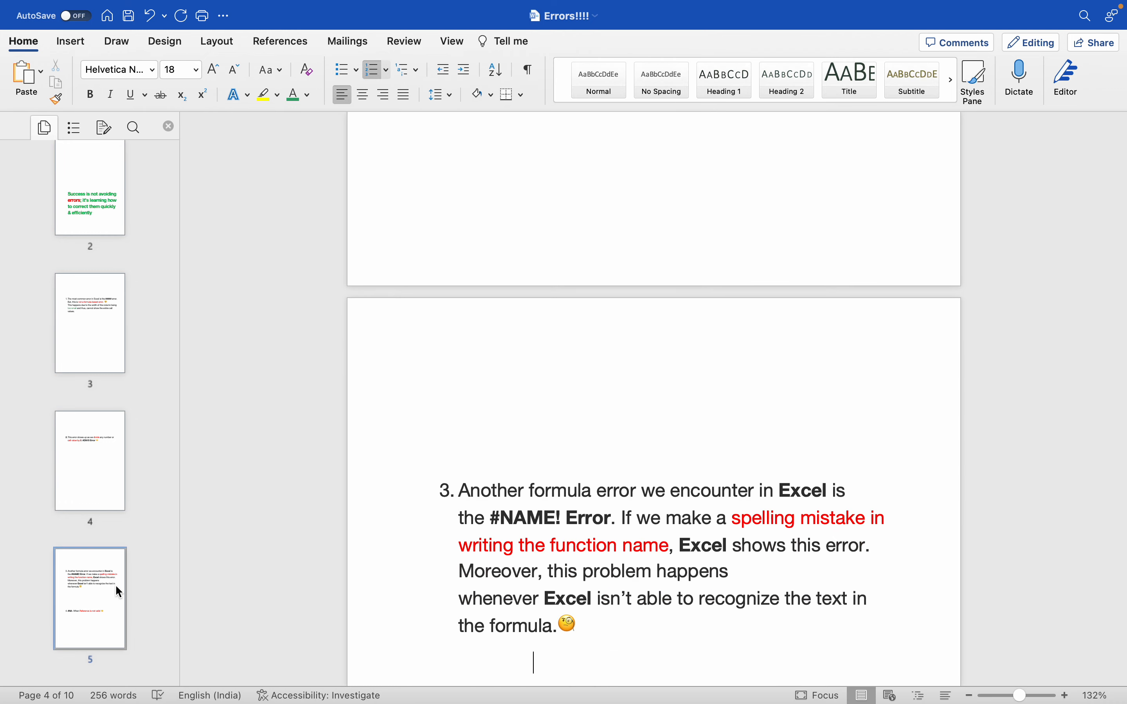
key("Down")
key("Down")
key("Down")
key("Down")
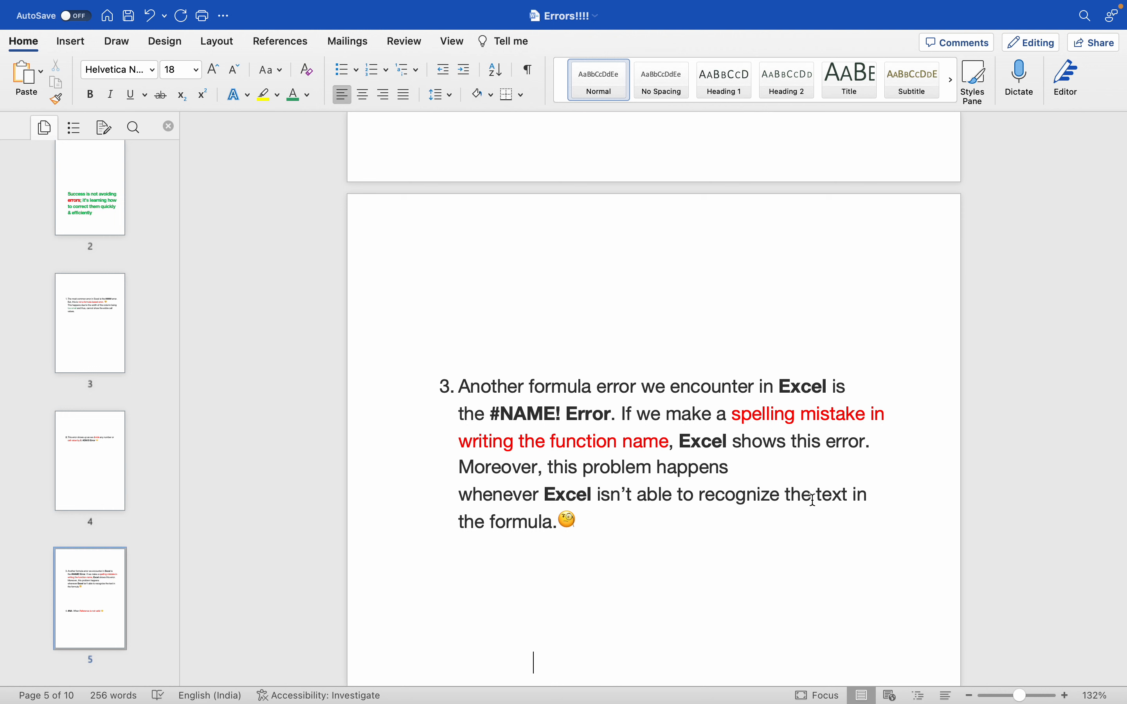
- Colour the words "the text" green in the #NAME! Error note
left_click_drag(813, 499, 834, 499)
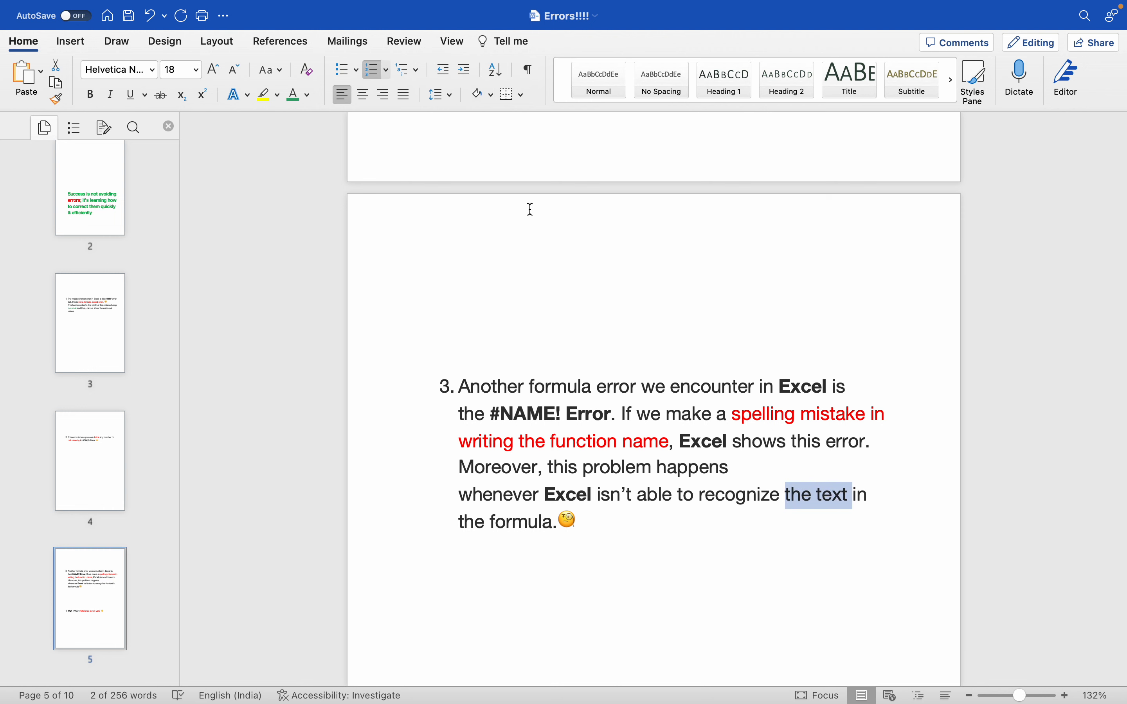
left_click(295, 95)
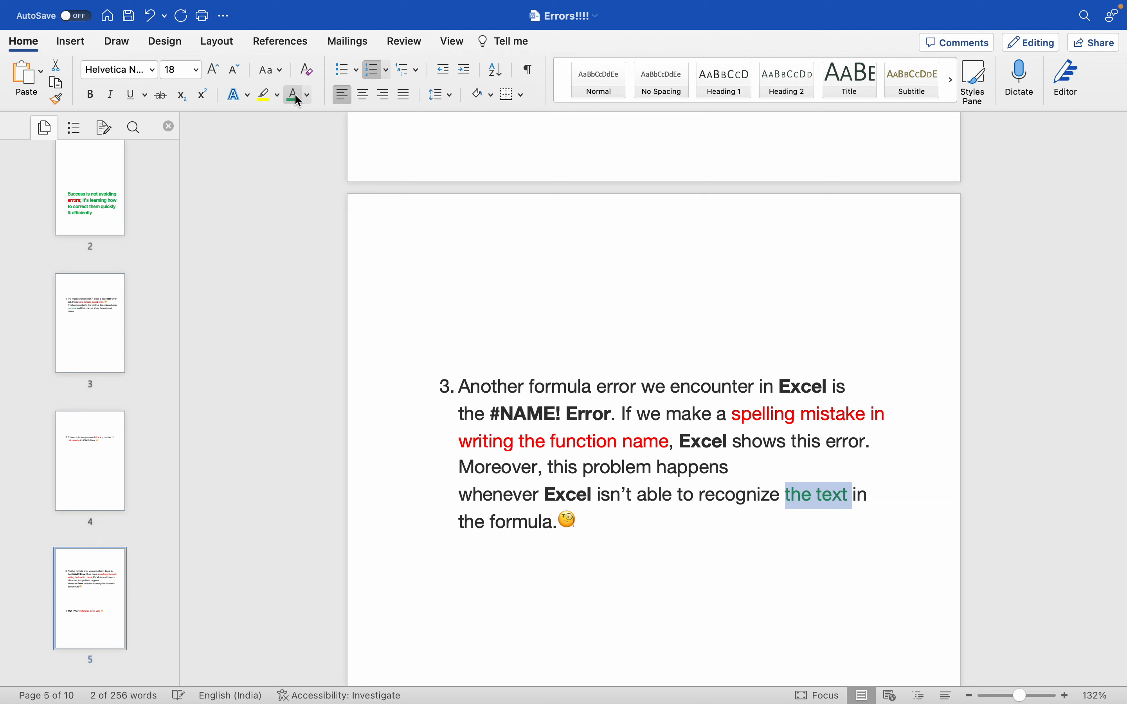
left_click(656, 491)
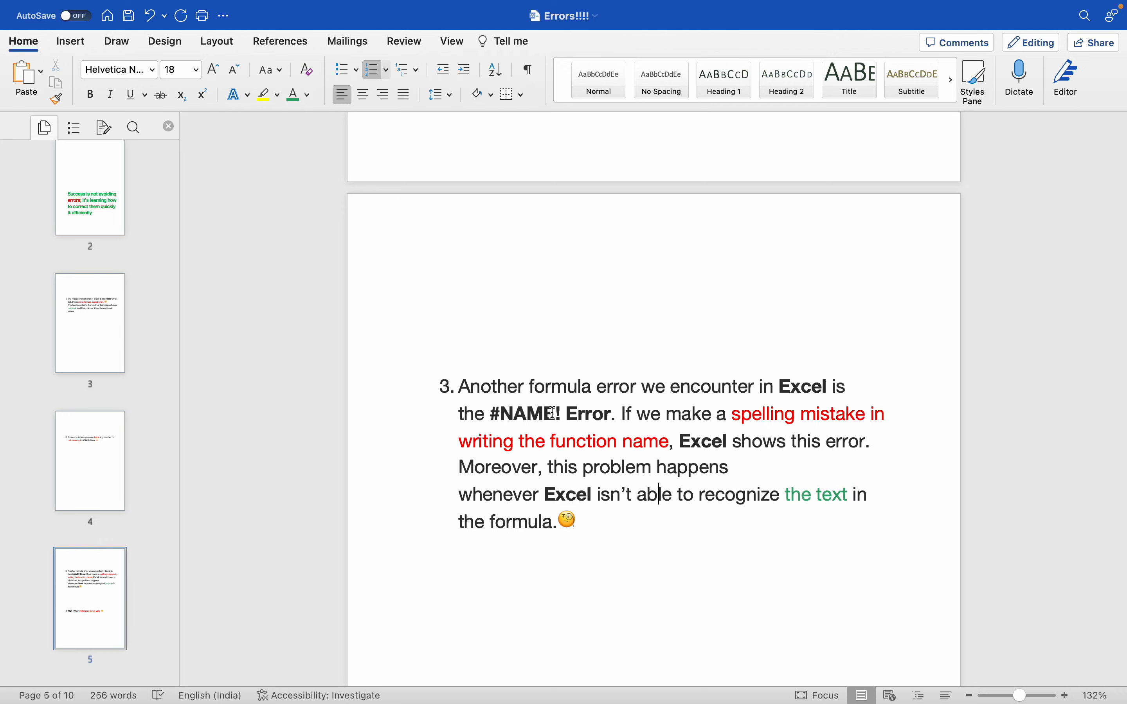
- Switch to Excel, open the #NAME sheet, and examine the MAX formula in E5 and its Net Sales range
key("super+Tab")
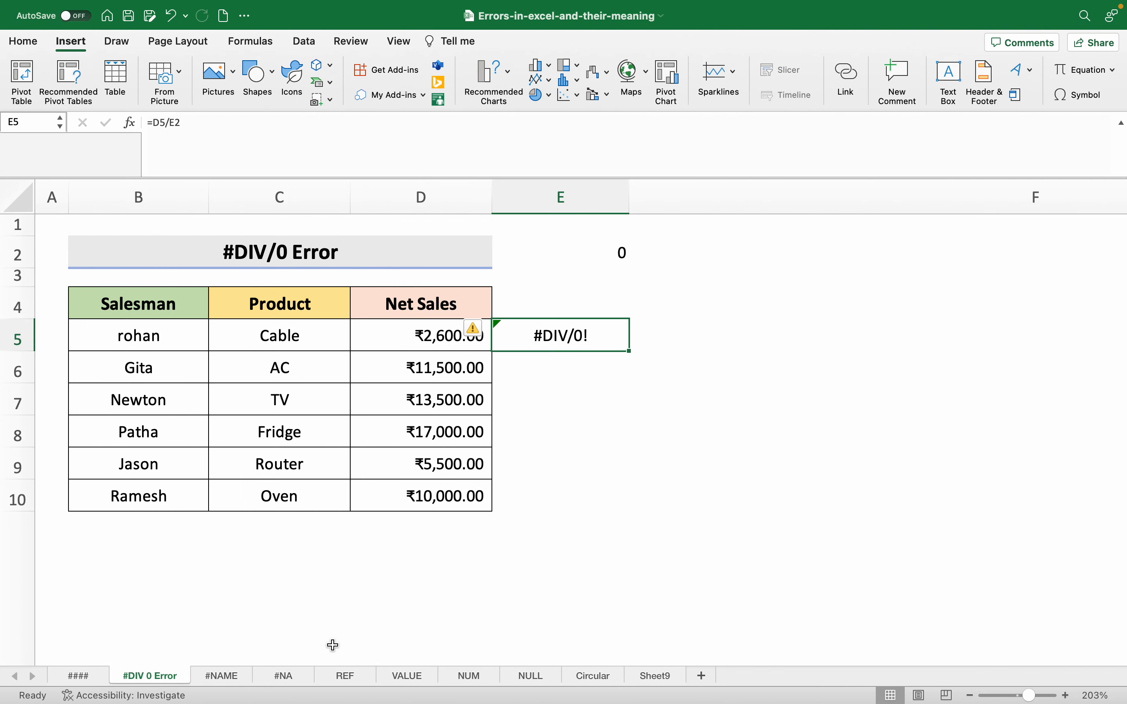
left_click(242, 678)
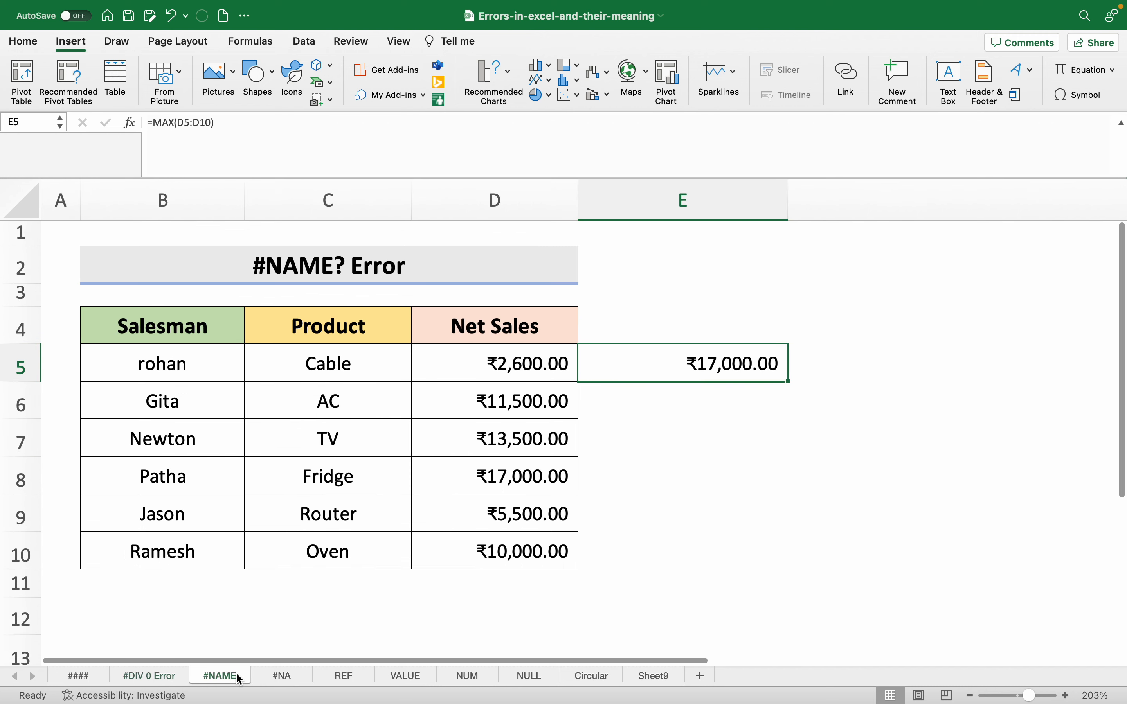
left_click(783, 500)
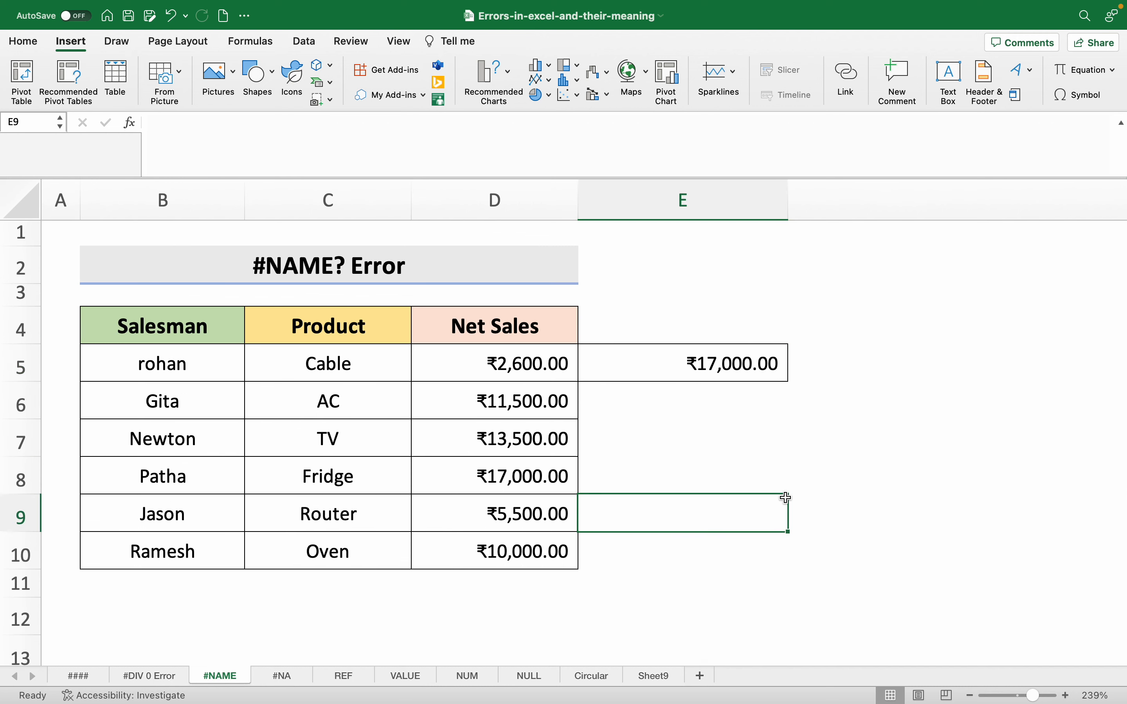
left_click(652, 376)
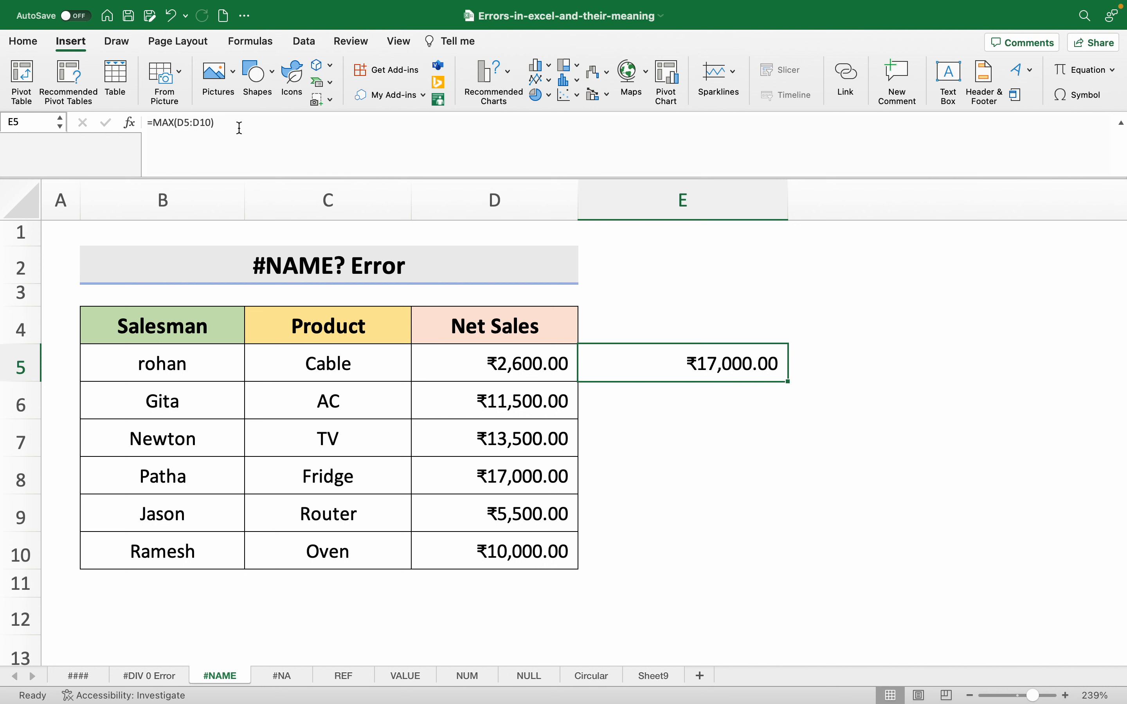
left_click_drag(488, 364, 471, 542)
left_click(754, 474)
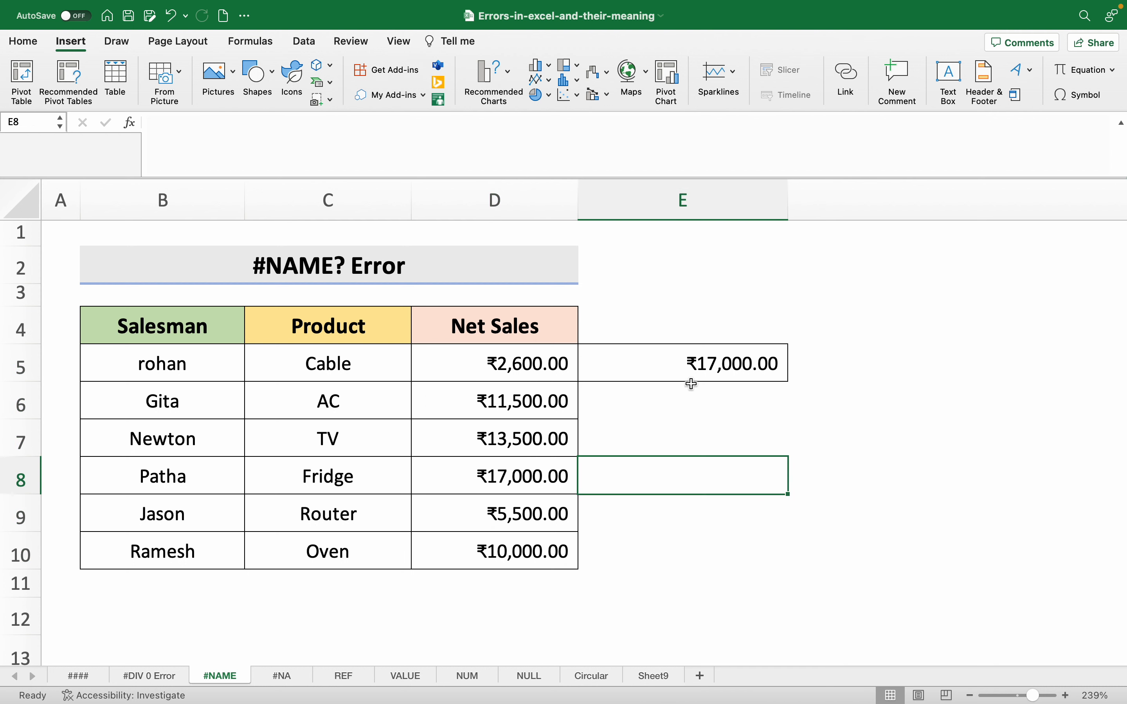
- Misspell the function in cell E5 so the formula reads =MA(D5:D10), and inspect the cell
left_click(671, 367)
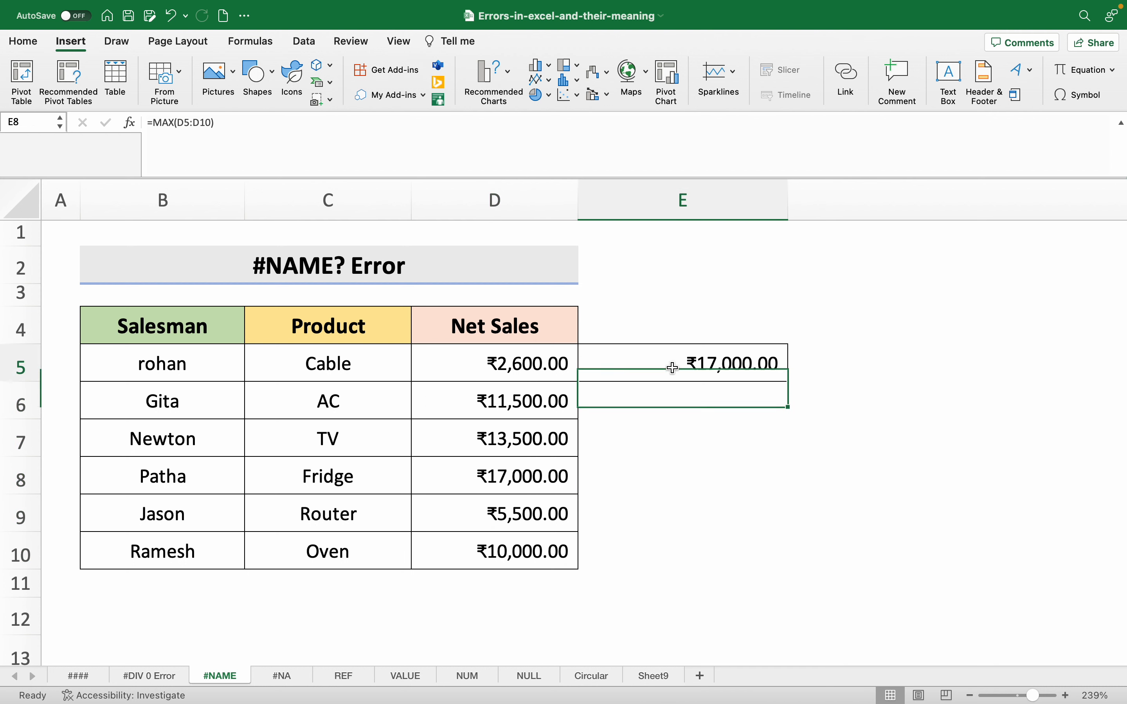
left_click(175, 123)
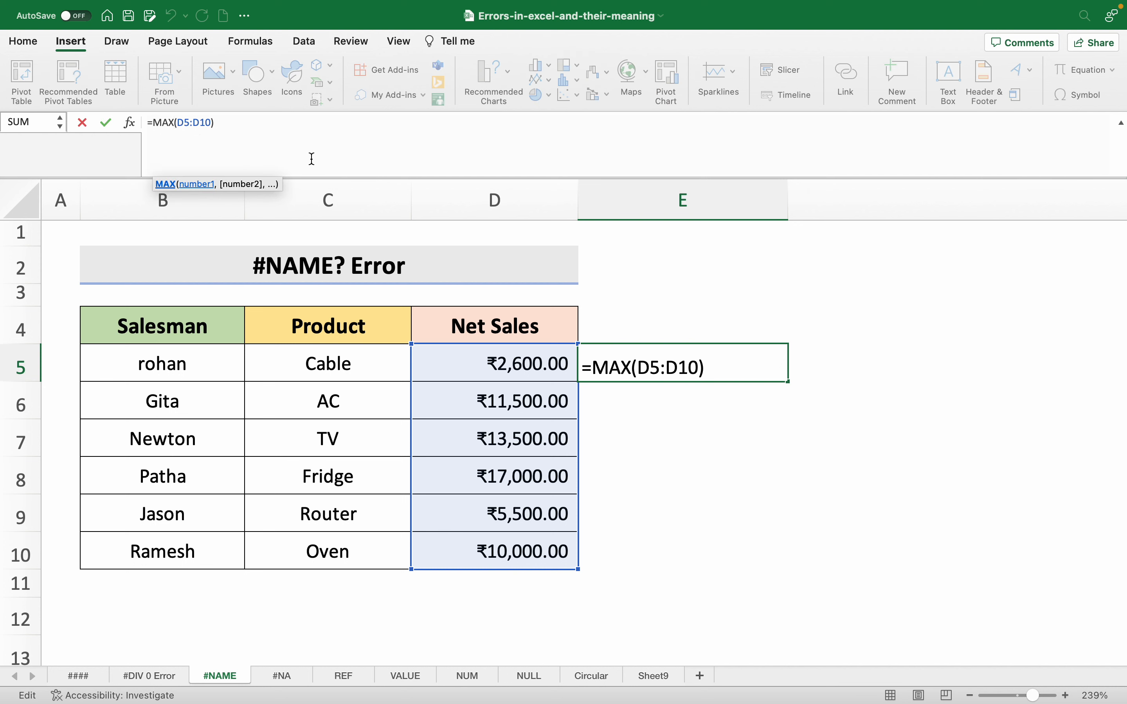
key("BackSpace")
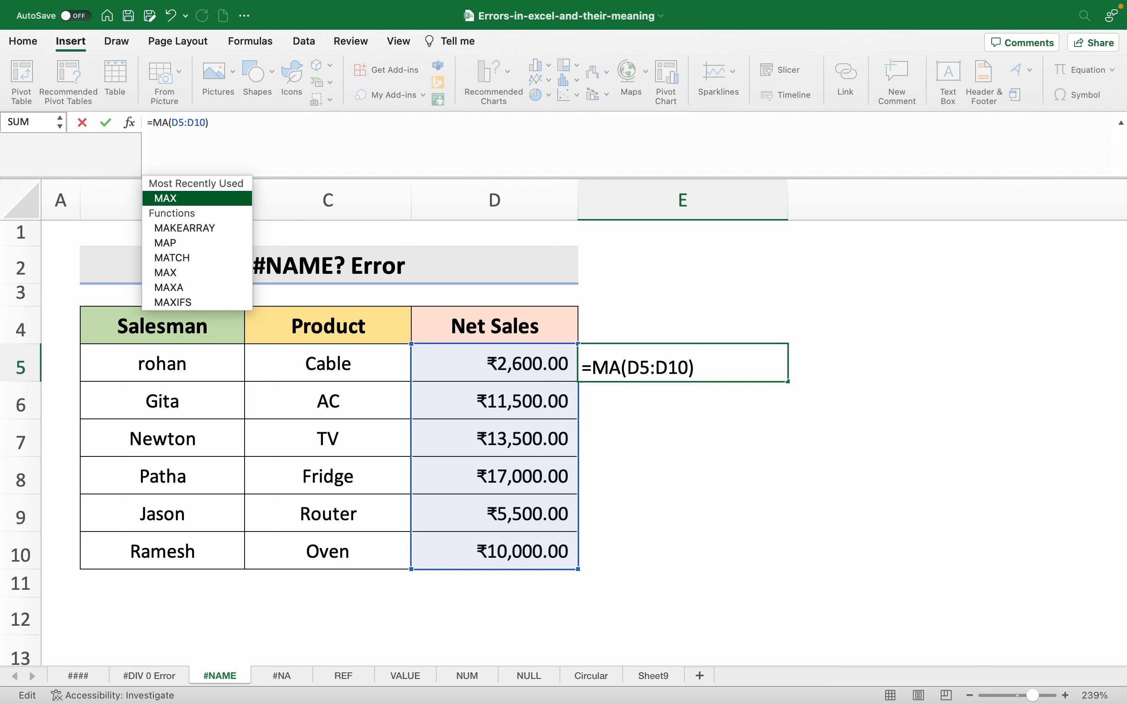
key("Return")
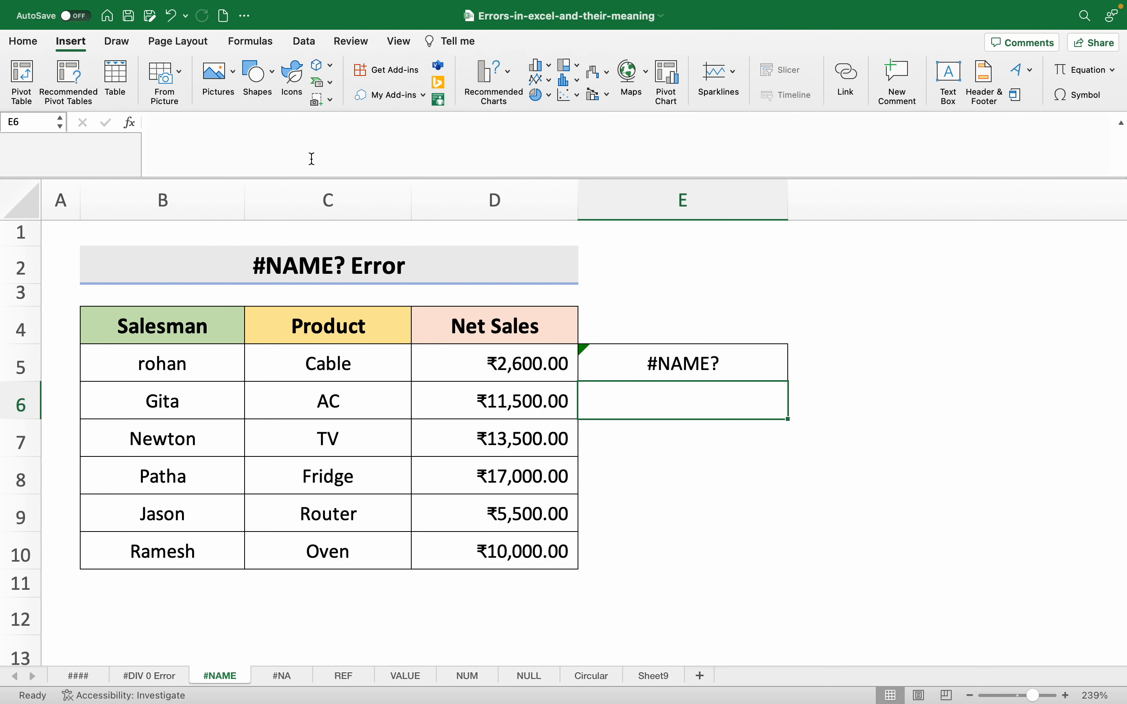
left_click(701, 441)
left_click(675, 375)
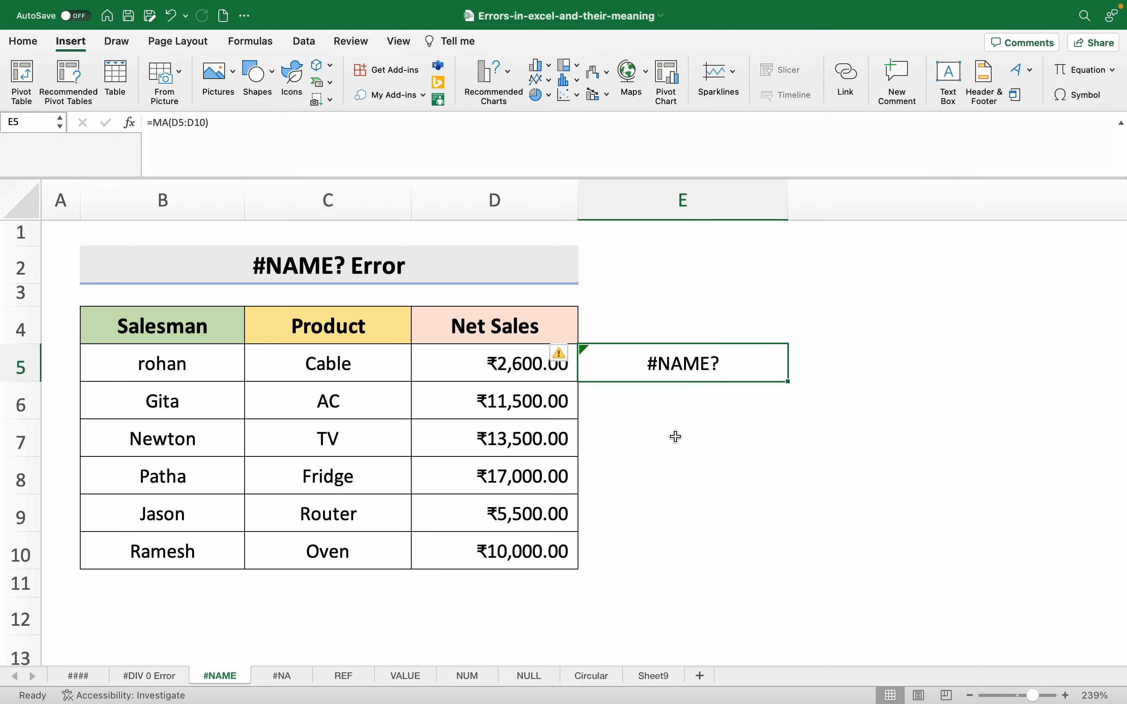
- Switch to Word and underline the word "Reference" in the #NA note on page 5
key("super+Tab")
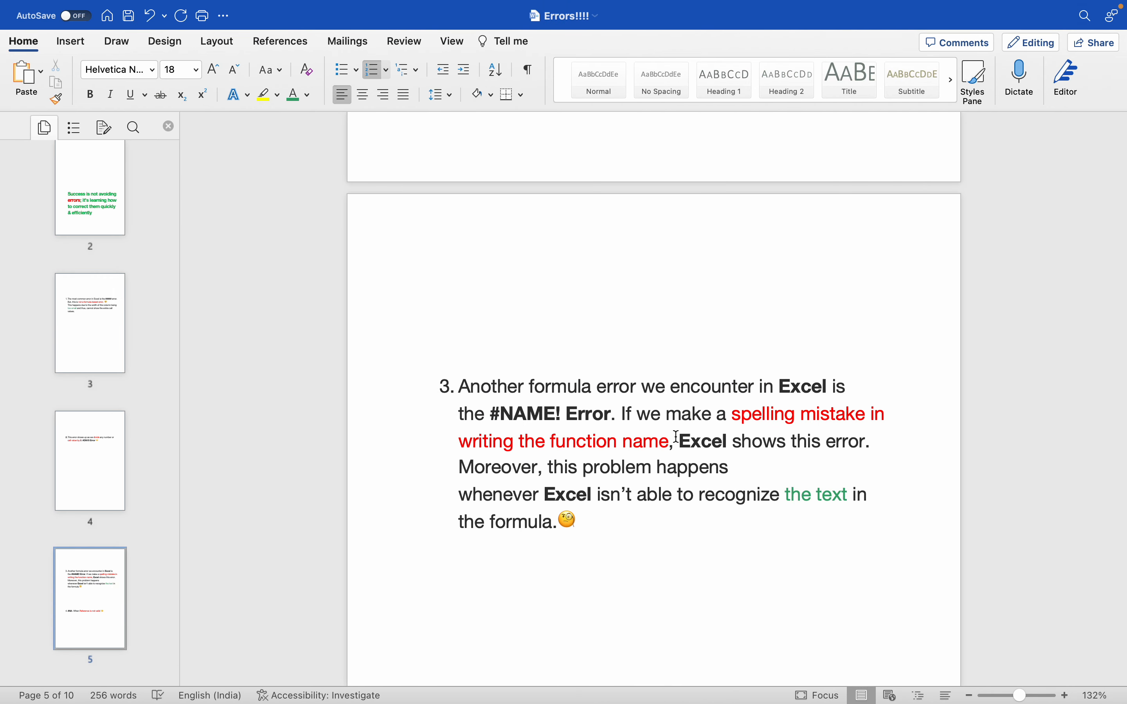
left_click(103, 632)
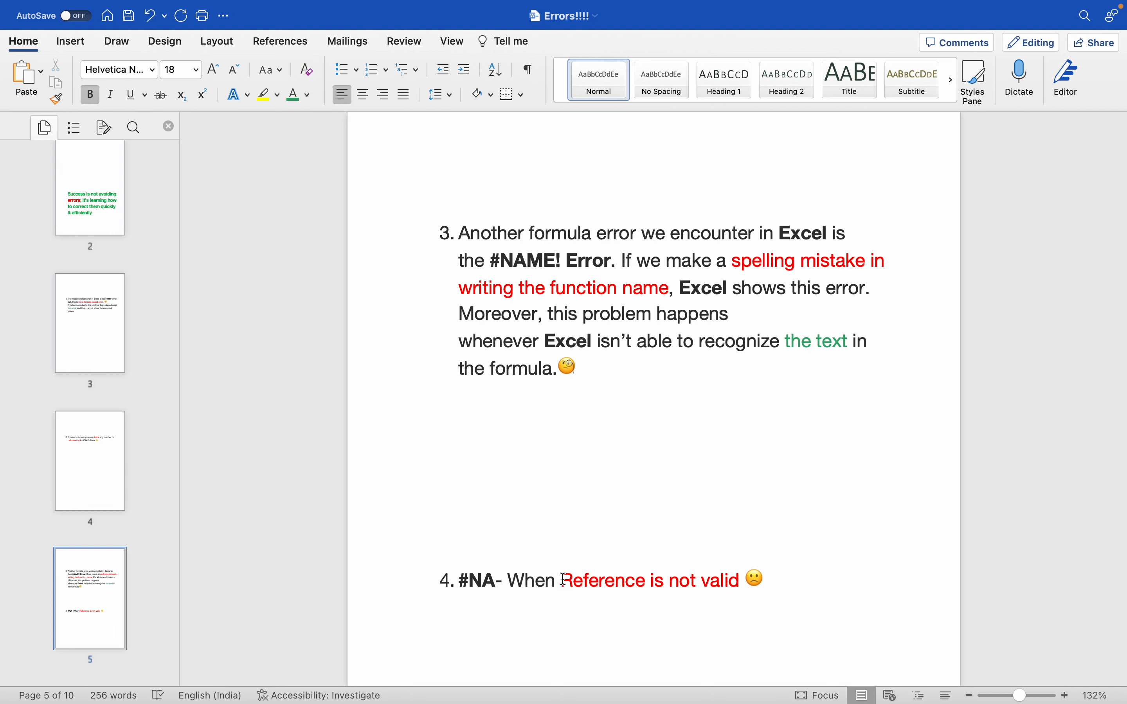
left_click_drag(564, 580, 647, 589)
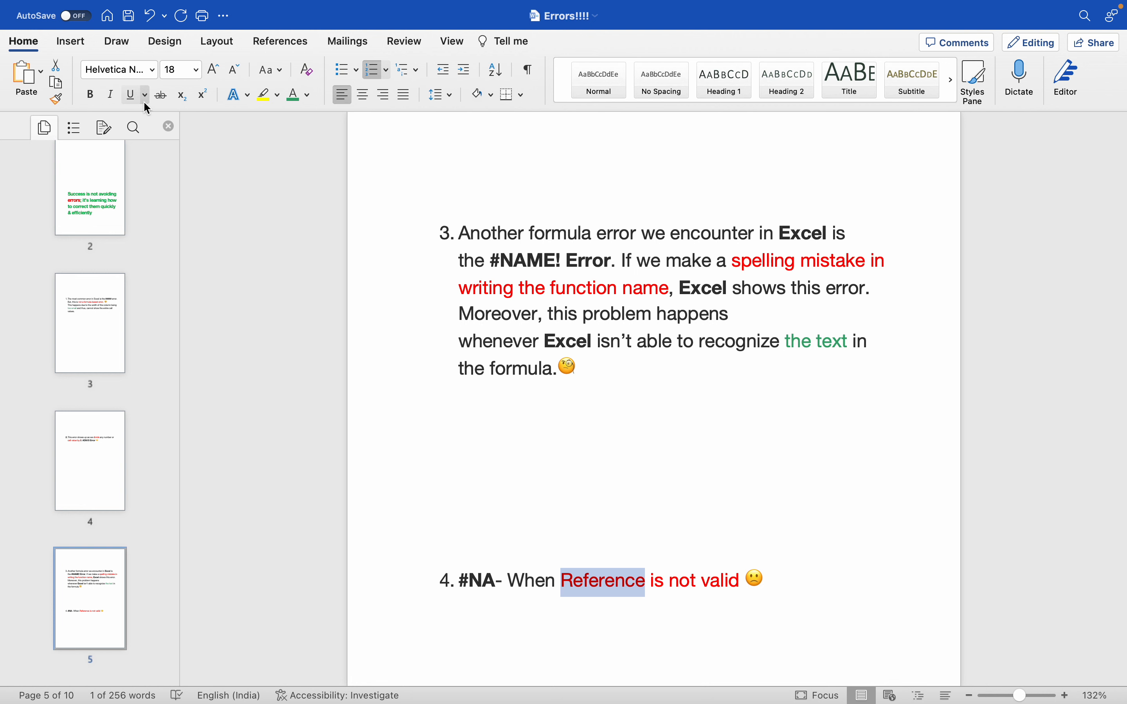
left_click(132, 96)
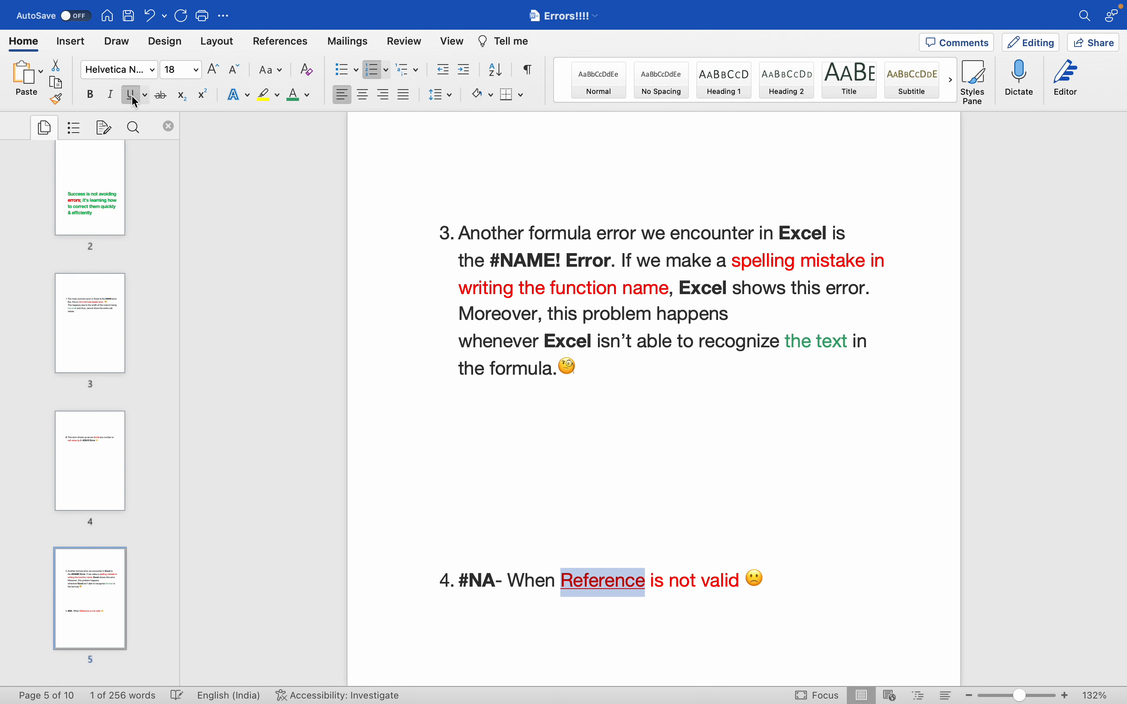
left_click(858, 563)
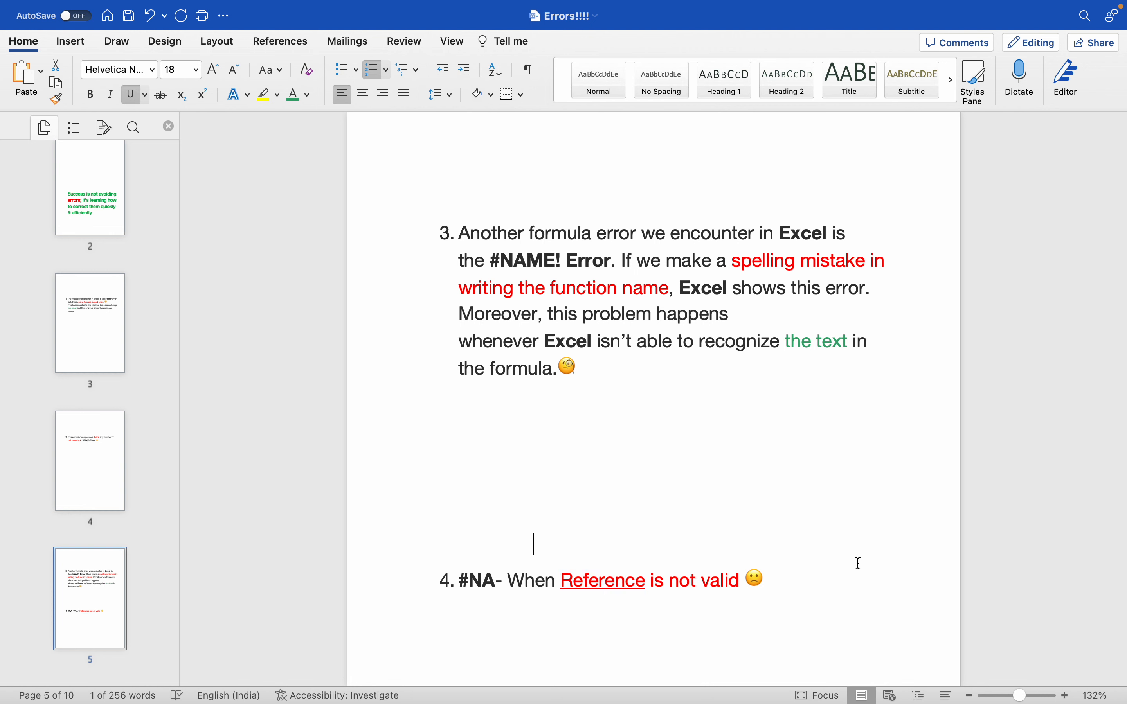
left_click(794, 585)
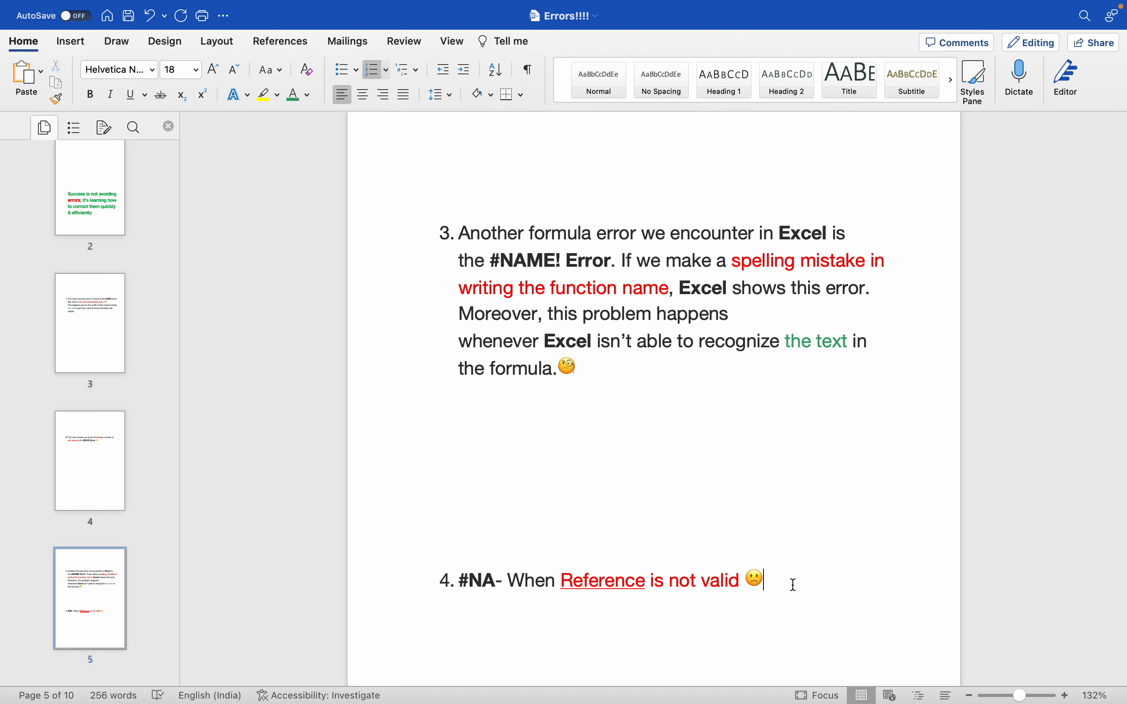
- Switch to Excel, open the #NA sheet, and examine the sales table, the lookup name in E5 and the VLOOKUP formula in F5
key("super+Tab")
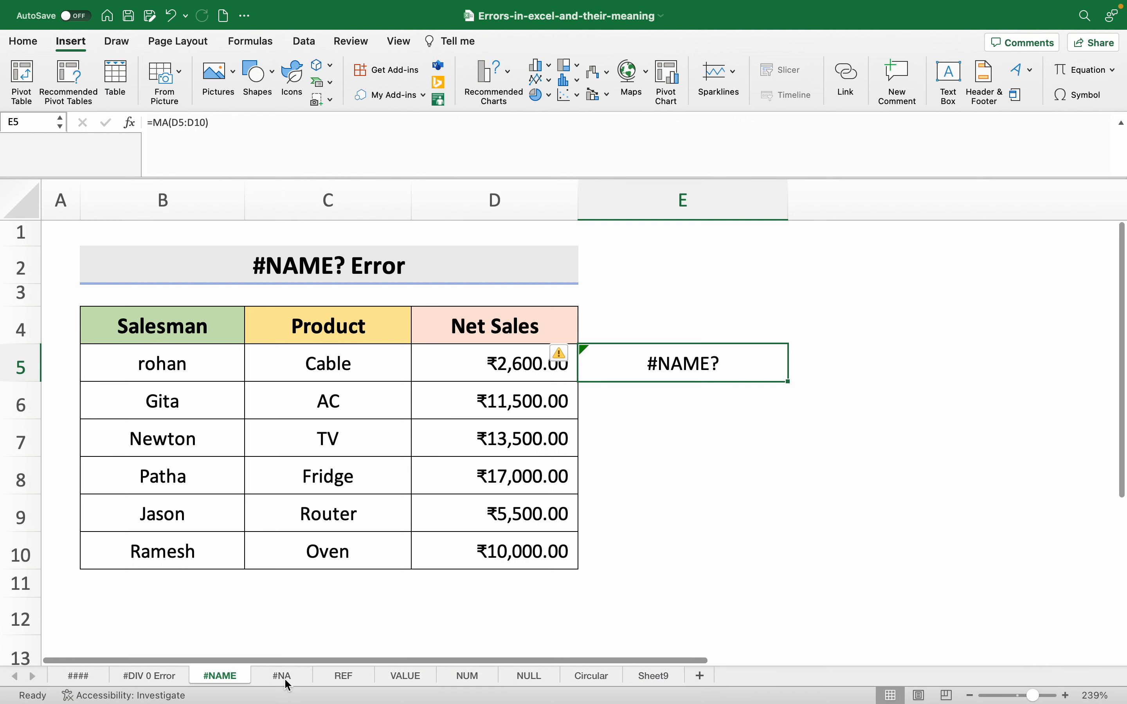
left_click(283, 678)
left_click(696, 531)
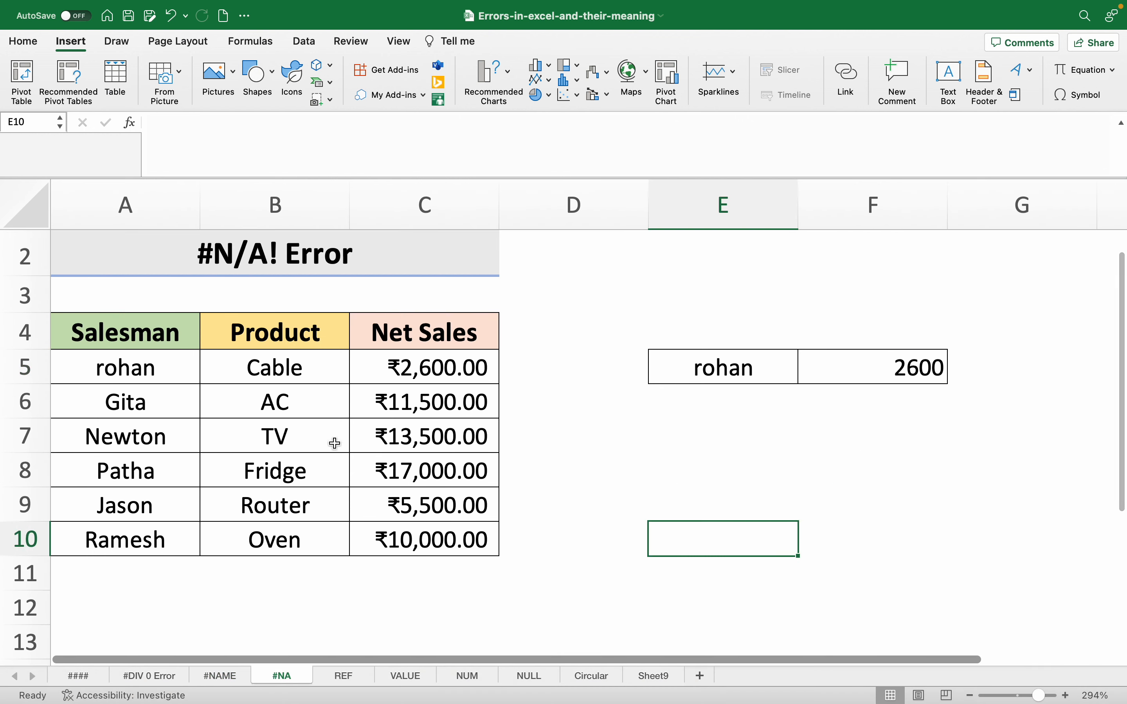
left_click_drag(154, 332, 435, 520)
left_click(732, 462)
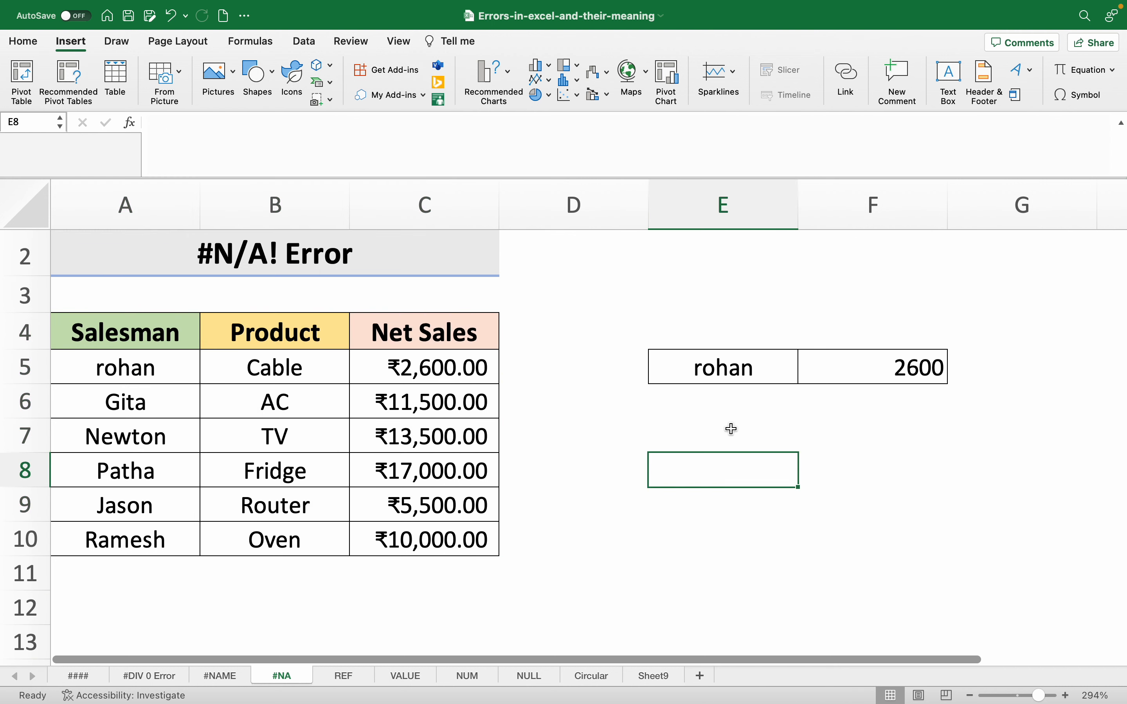
left_click(723, 377)
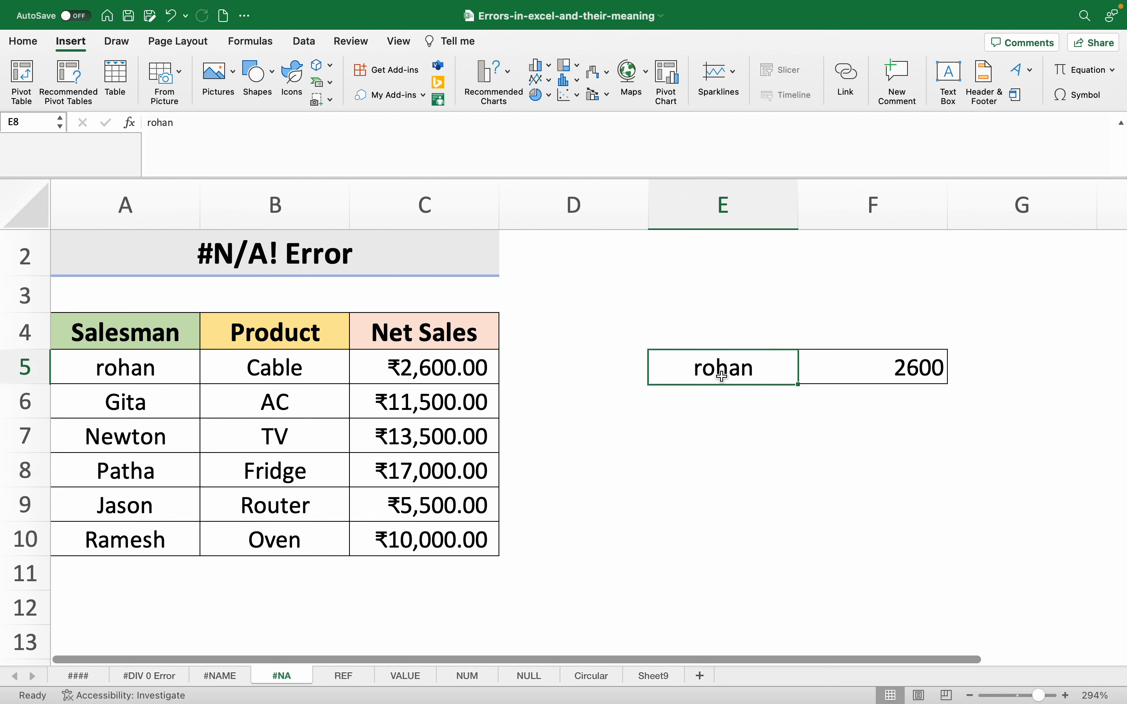
left_click(145, 367)
left_click(876, 369)
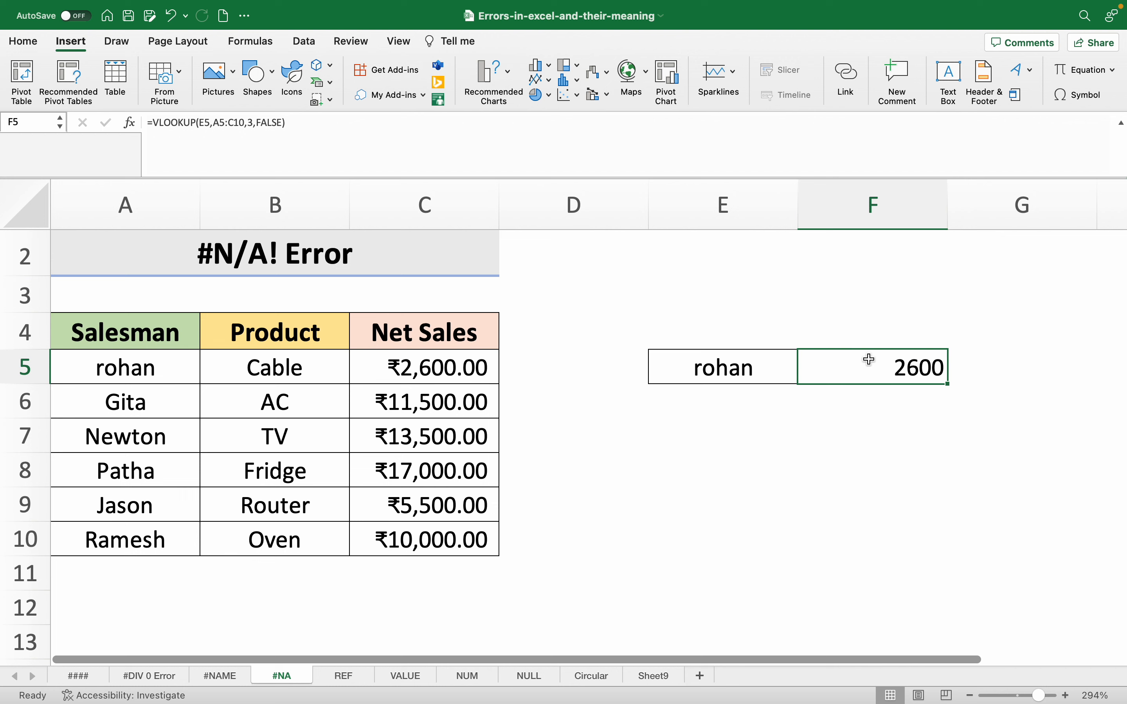
left_click(722, 373)
- Change the lookup value in F5 so the formula reads =VLOOKUP(D5,A5:C10,3,FALSE), and inspect the cell
left_click(880, 359)
left_click(205, 123)
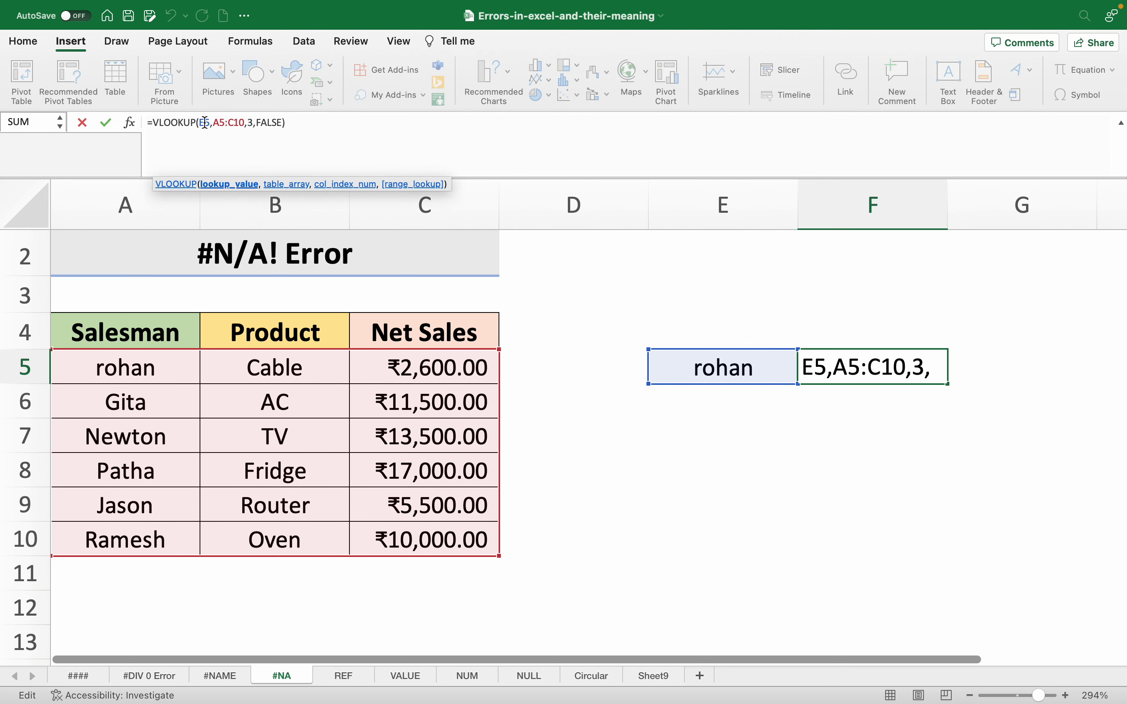
key("BackSpace")
type("d")
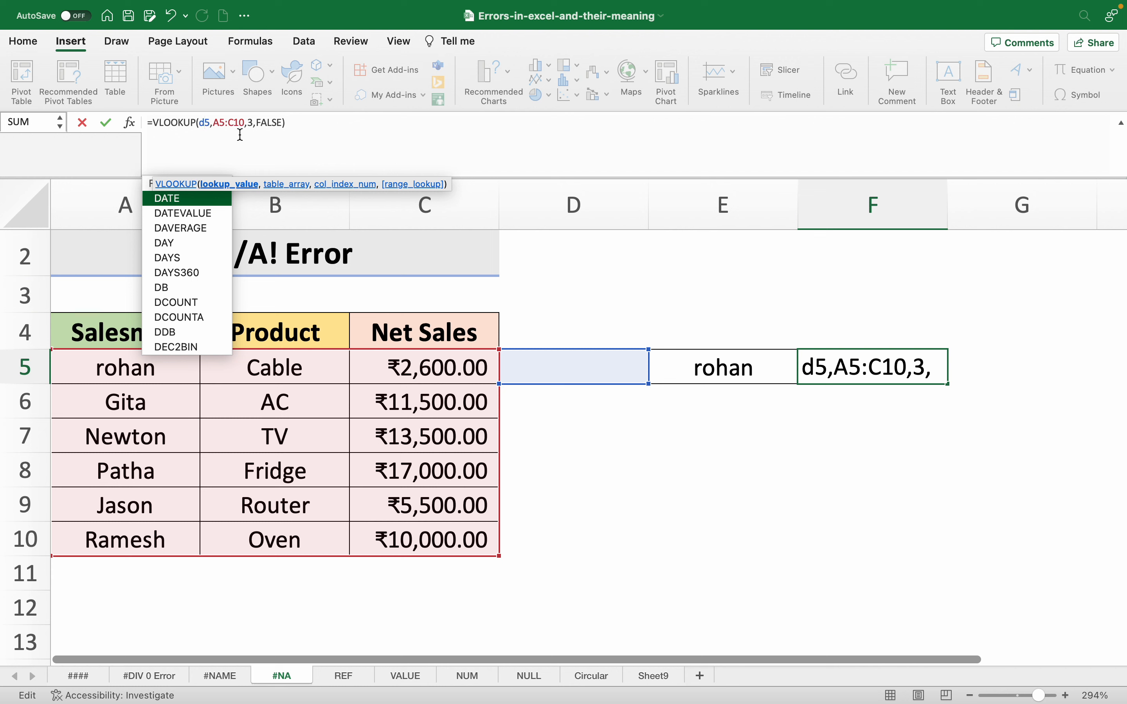
key("Return")
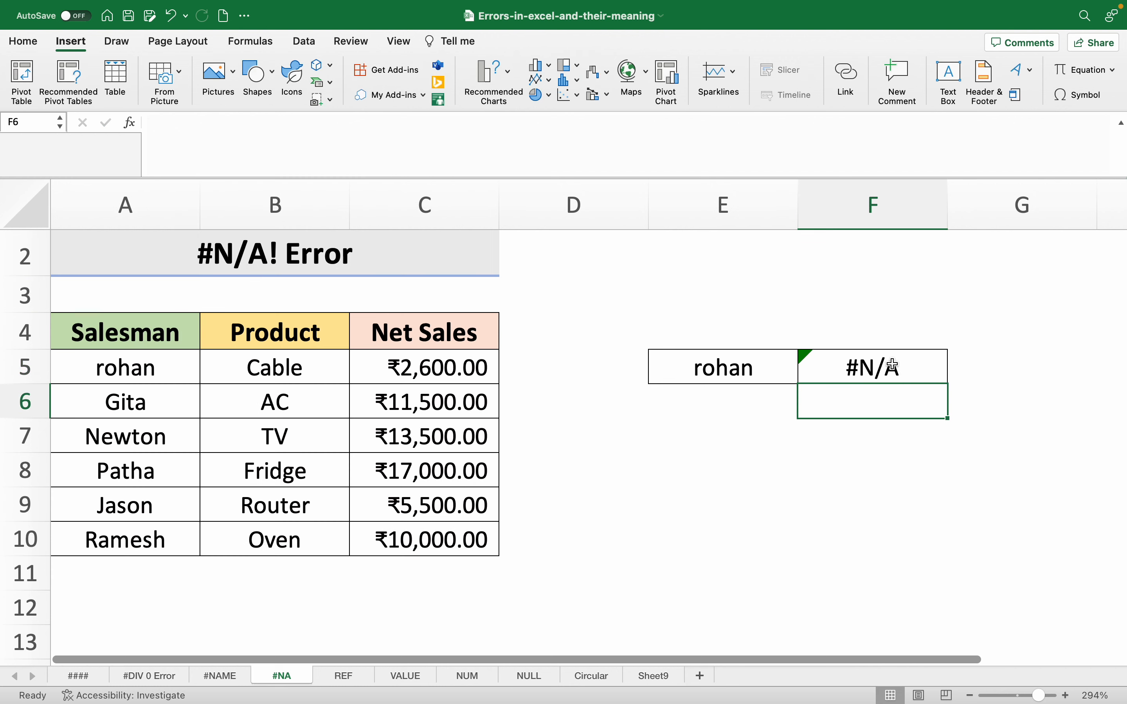
left_click(893, 367)
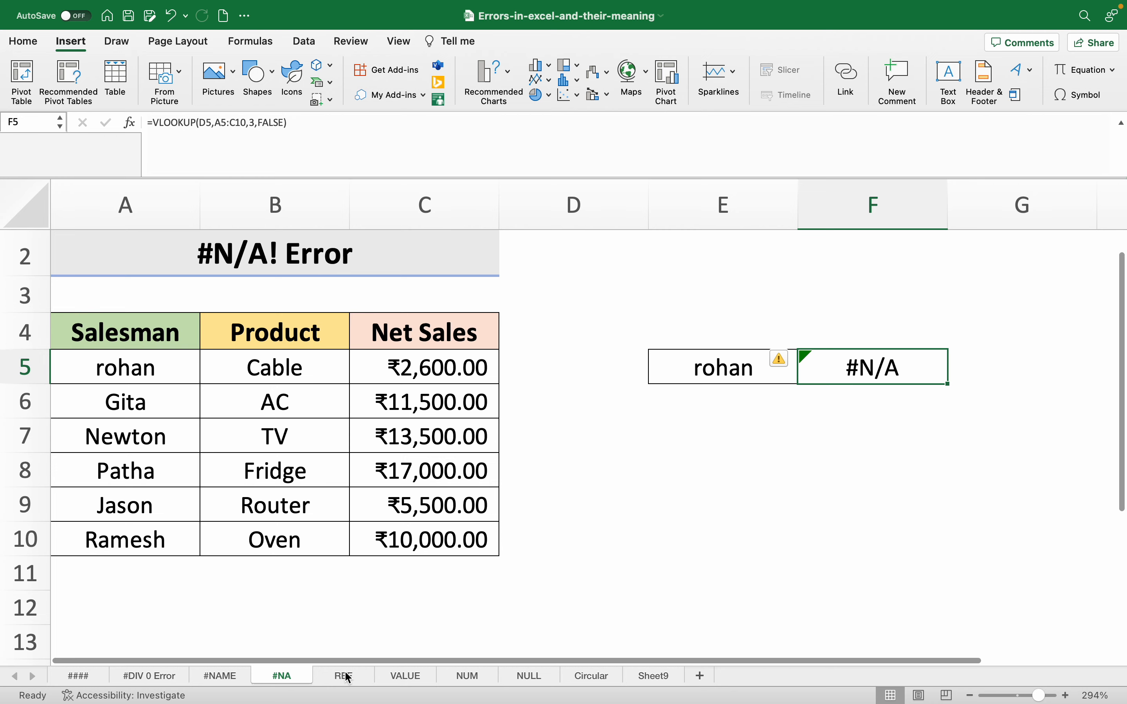
- Switch to Word and underline "accidentally delete any row or column" in the #REF! Error note on page 6
key("super+Tab")
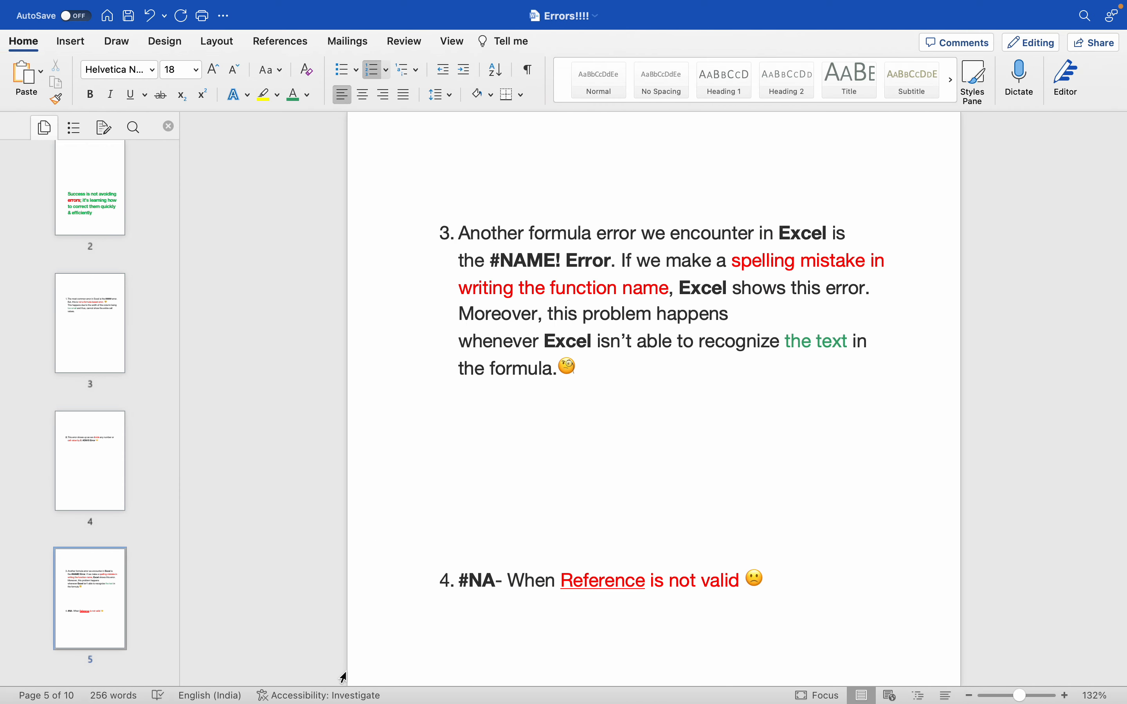
left_click(838, 618)
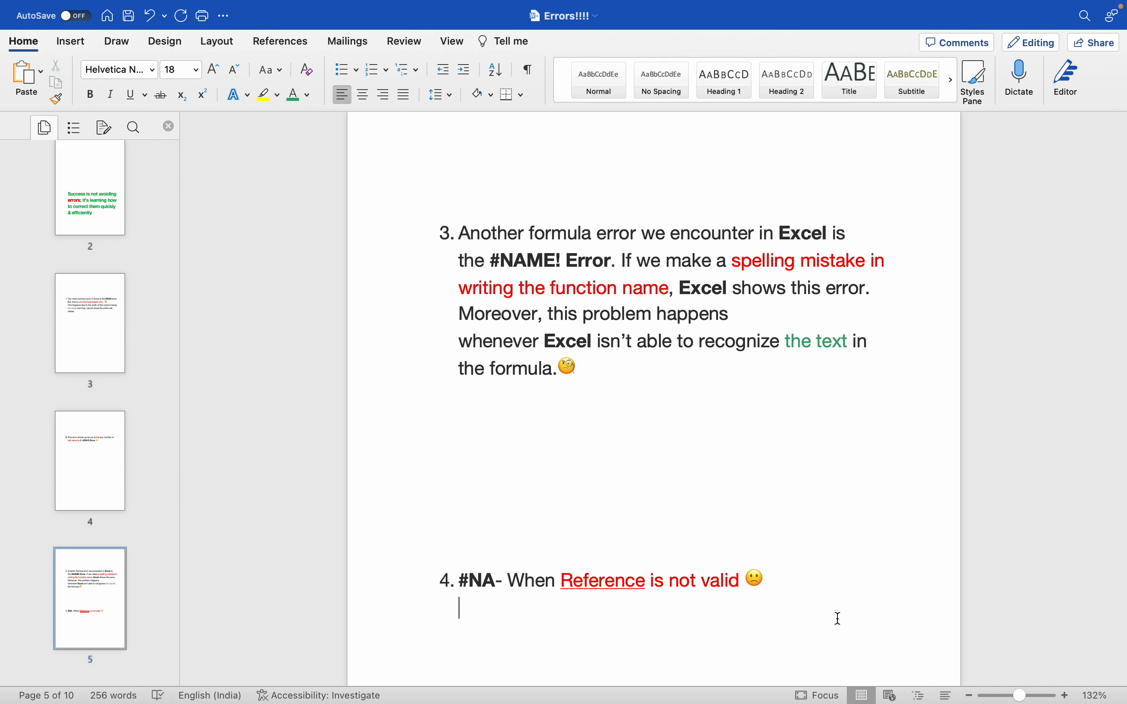
scroll(838, 618, "down", 15)
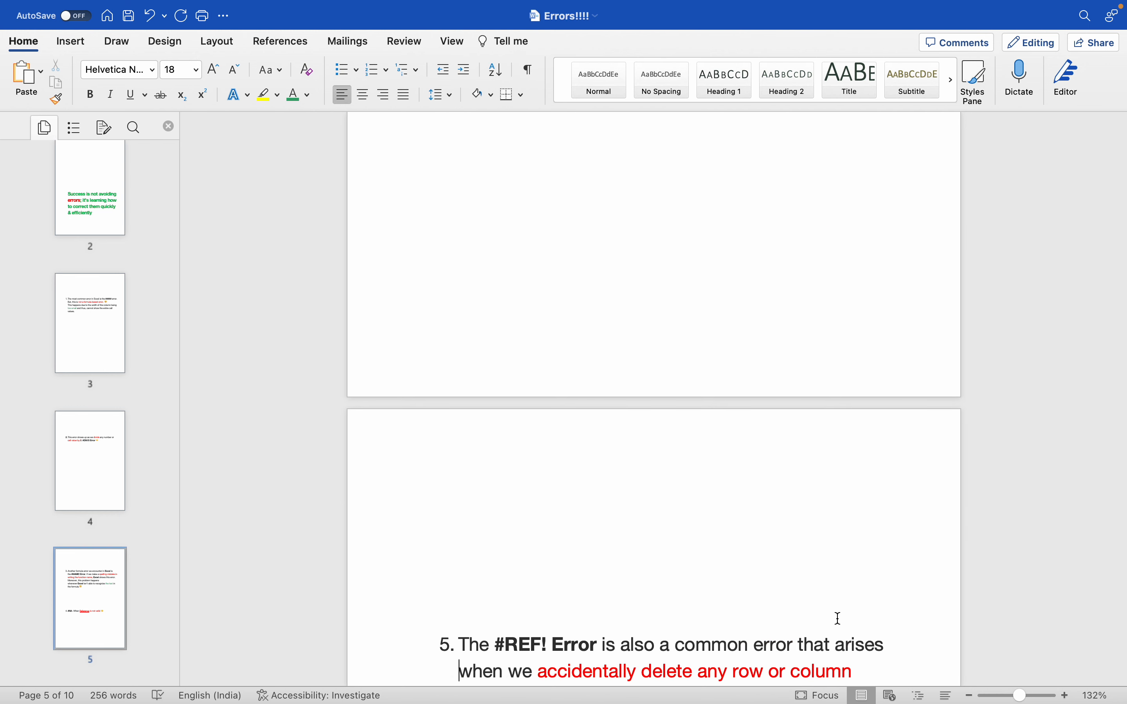
scroll(838, 618, "down", 5)
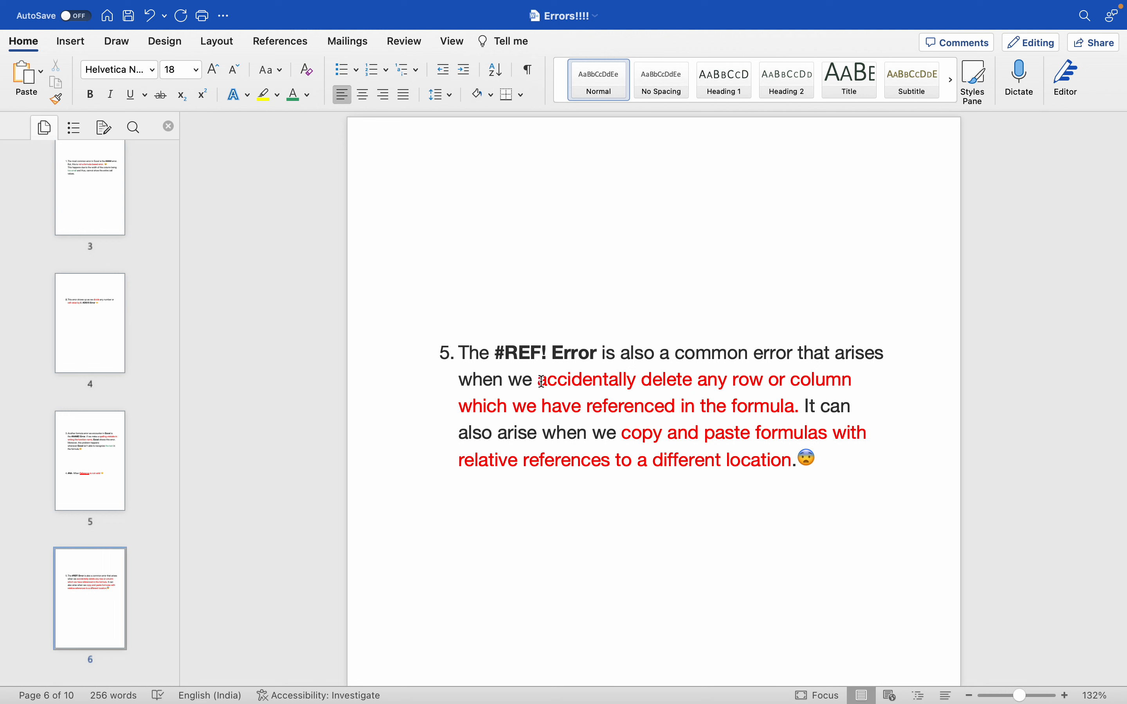
left_click_drag(541, 381, 828, 382)
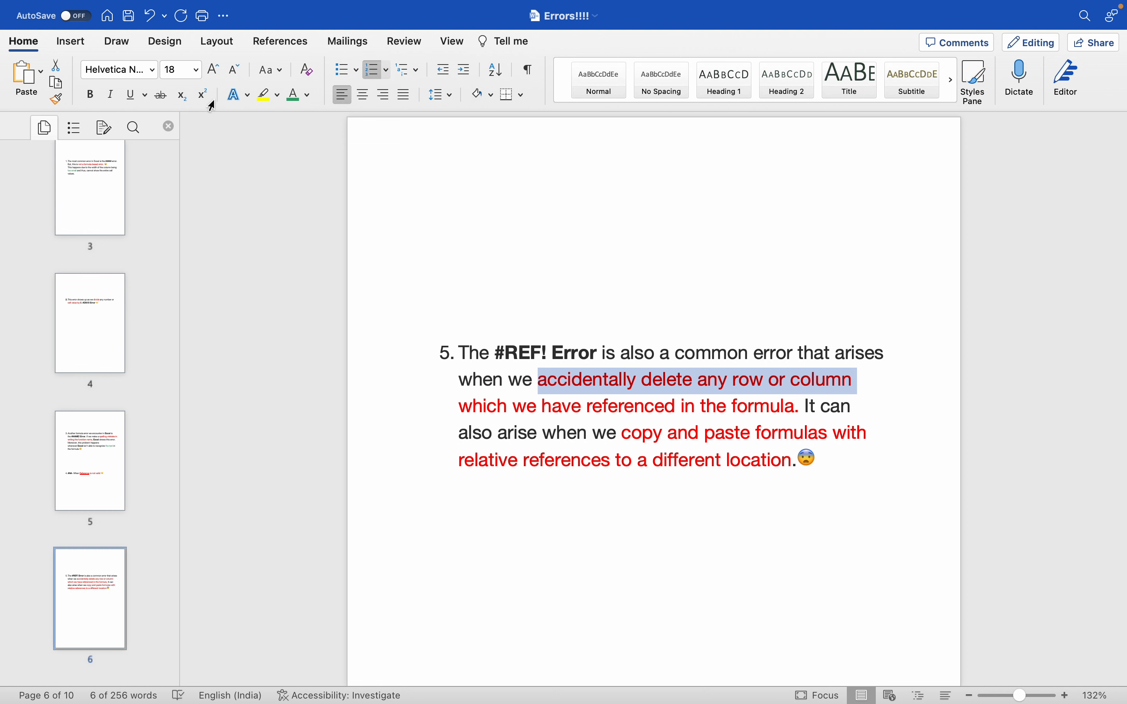
left_click(132, 95)
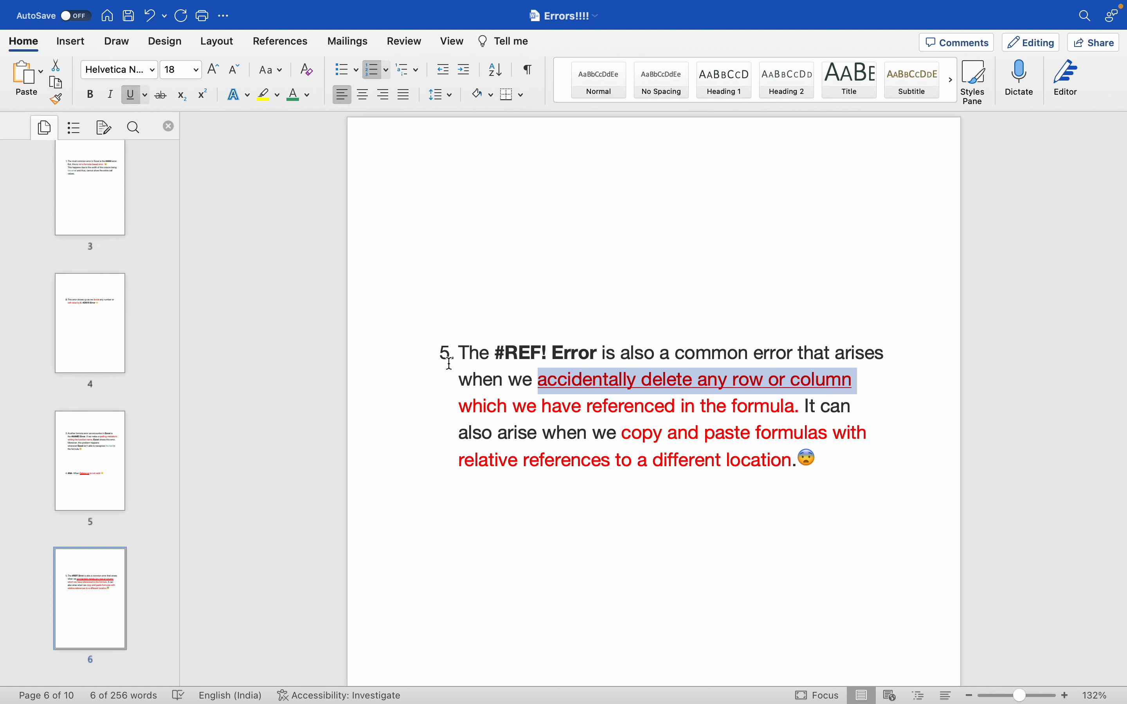
left_click(803, 412)
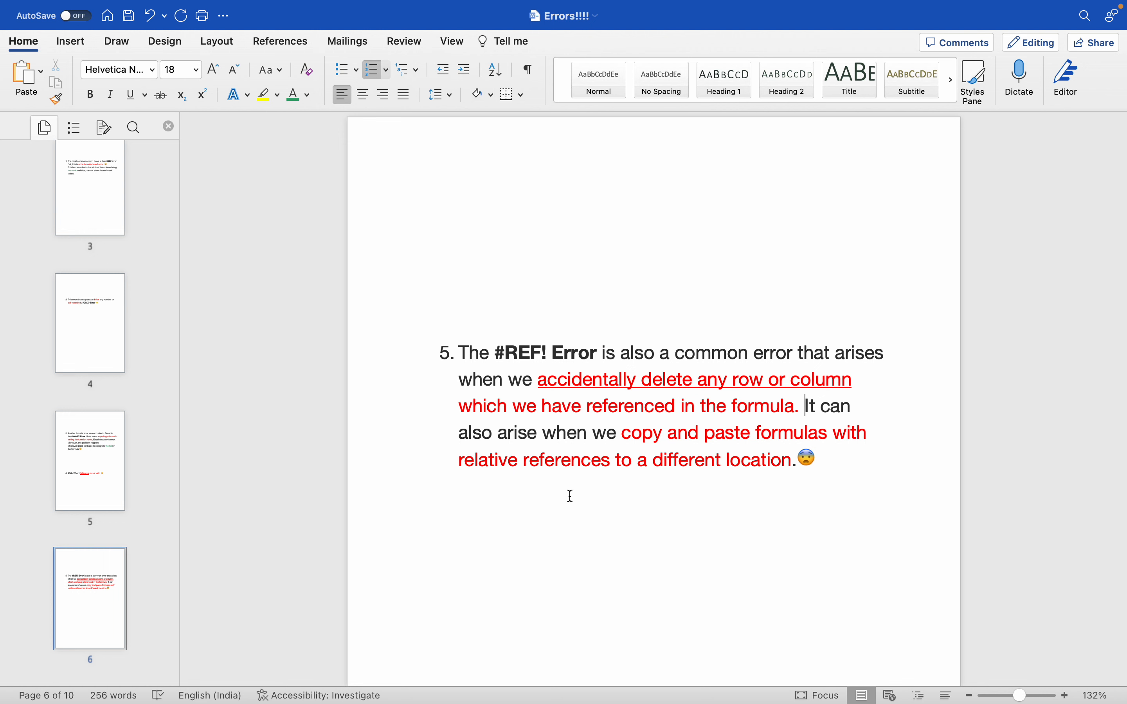
- Switch to Excel, undo the last change to the VLOOKUP formula on the #NA sheet, and clear D5 on the REF sheet
key("super+Tab")
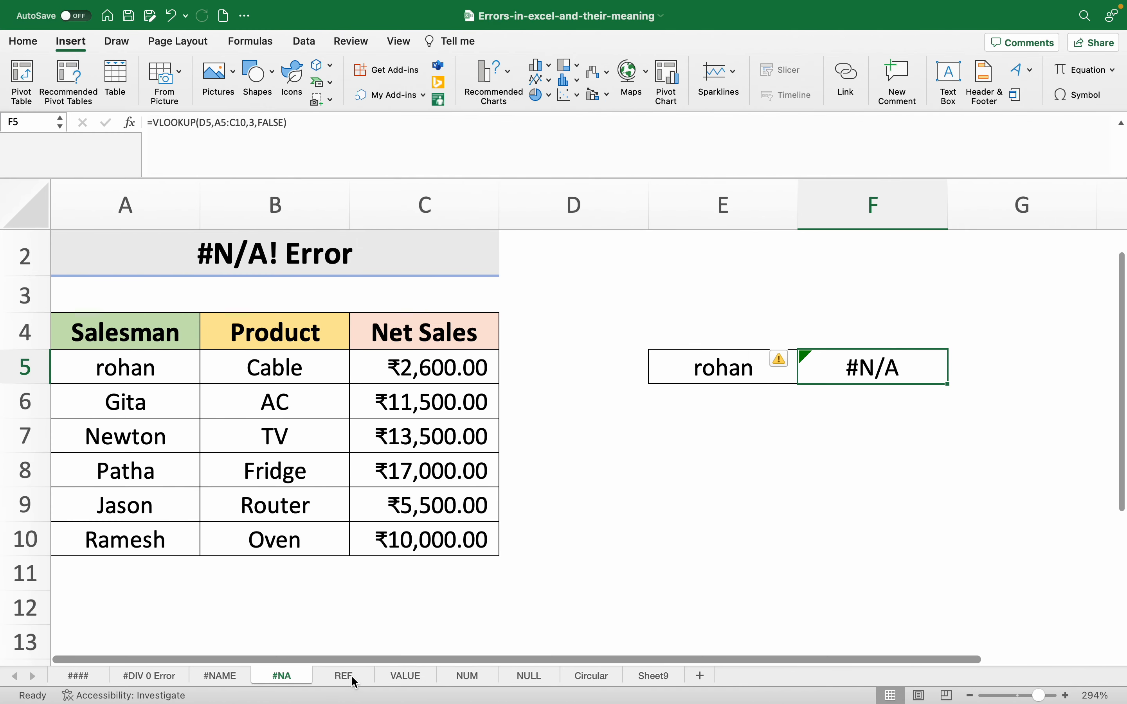
left_click(353, 679)
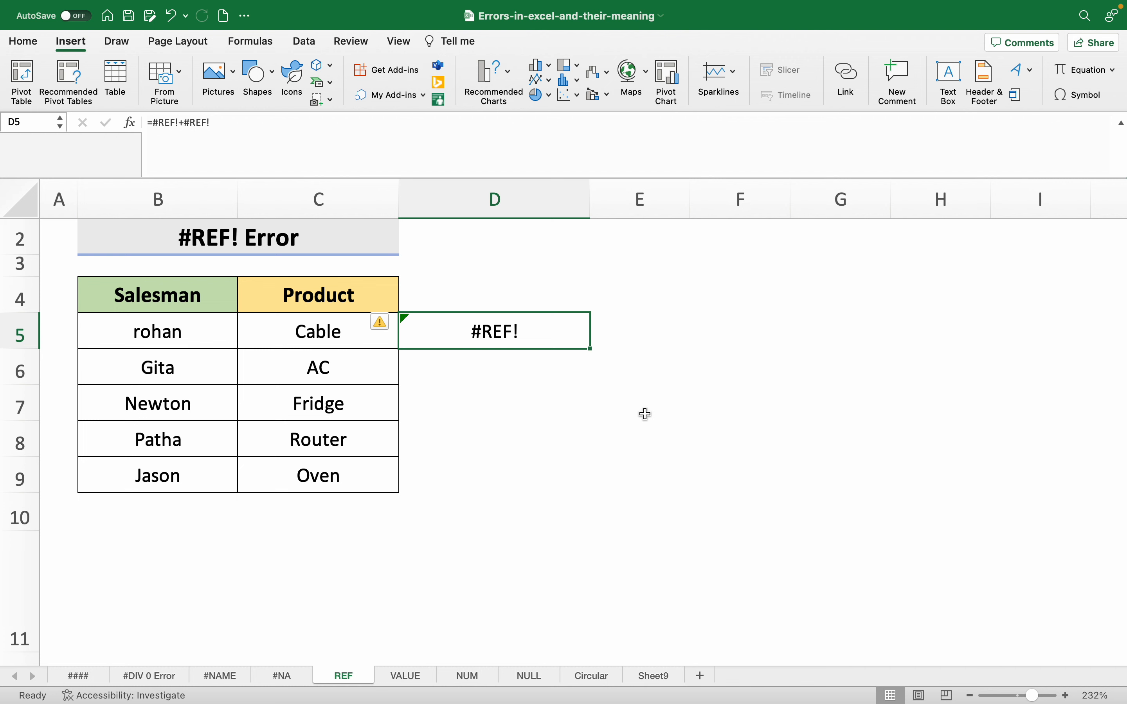
key("super+z")
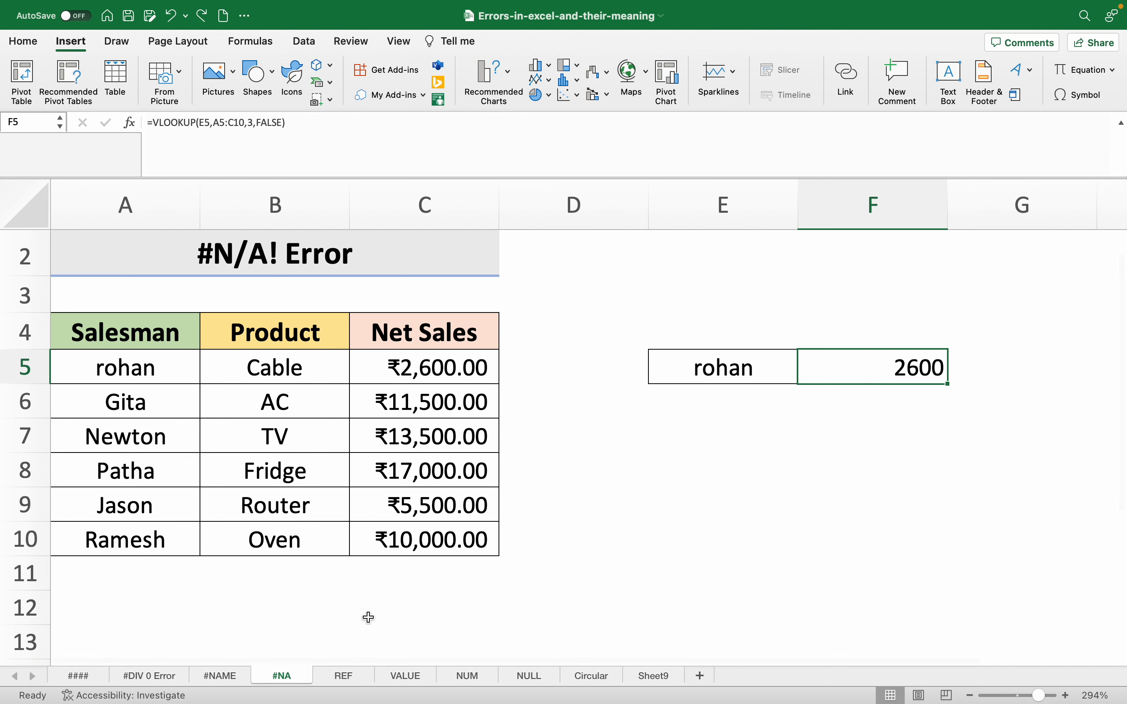
left_click(344, 675)
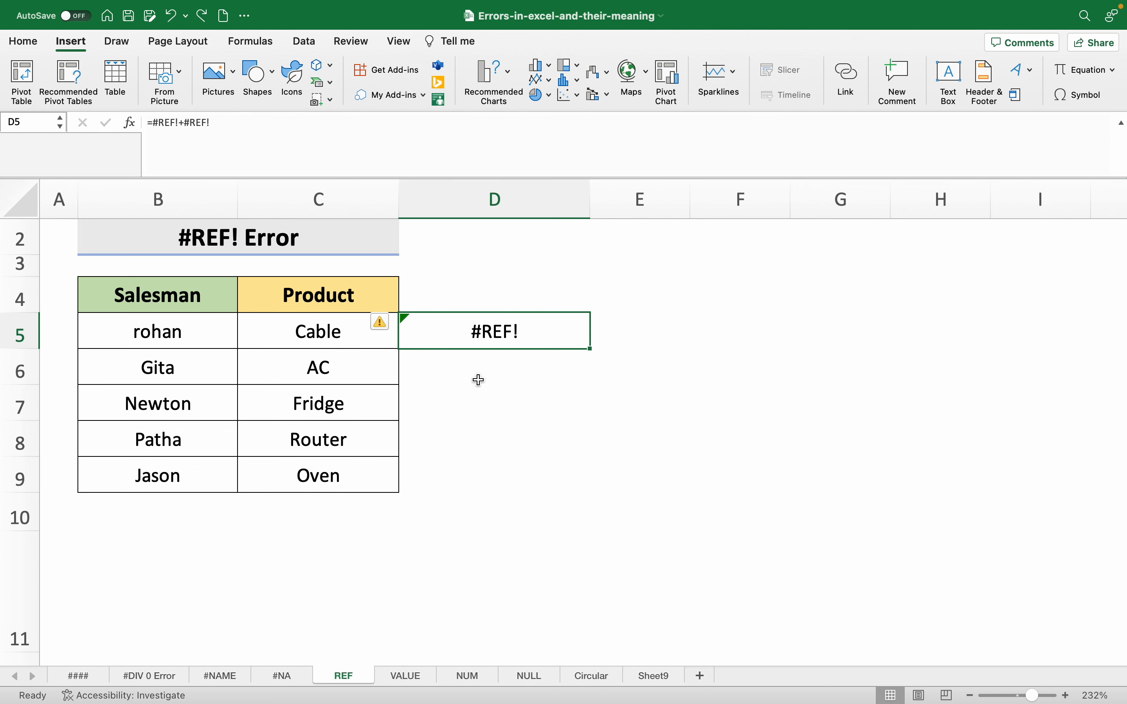
key("Delete")
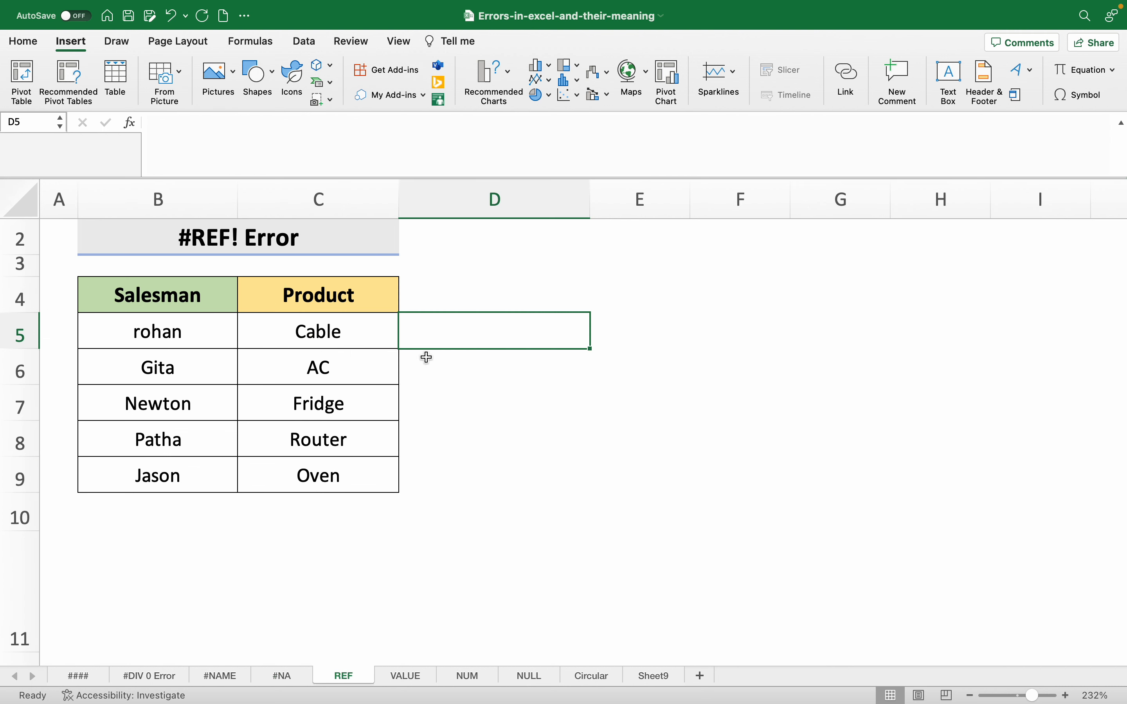
- Copy the Net Sales column C4:C10 from the #NA sheet to D4 on the REF sheet, and clear the extra value in D10
left_click(281, 676)
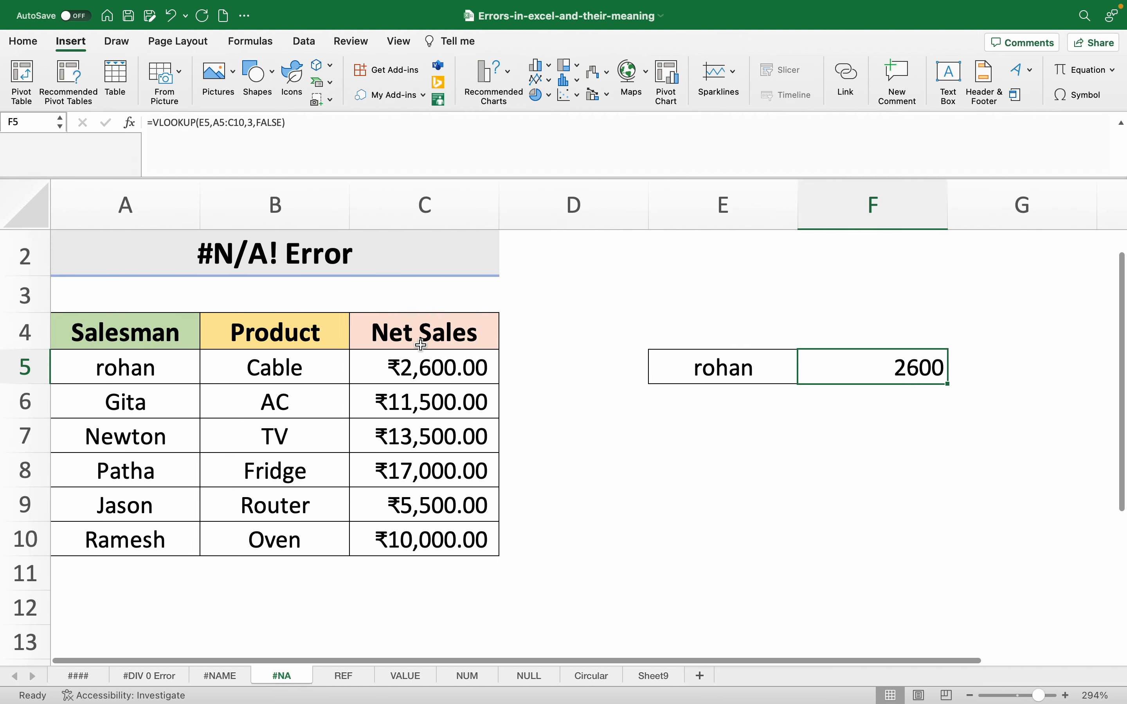
left_click_drag(420, 345, 452, 526)
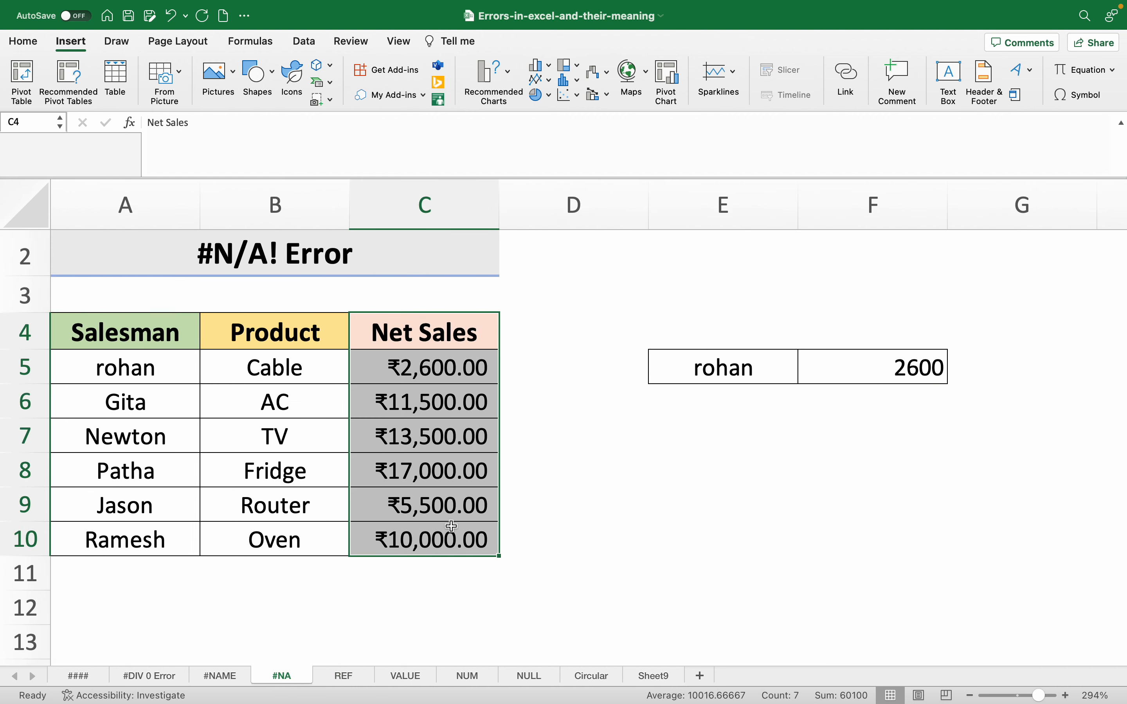
key("super+c")
left_click(344, 676)
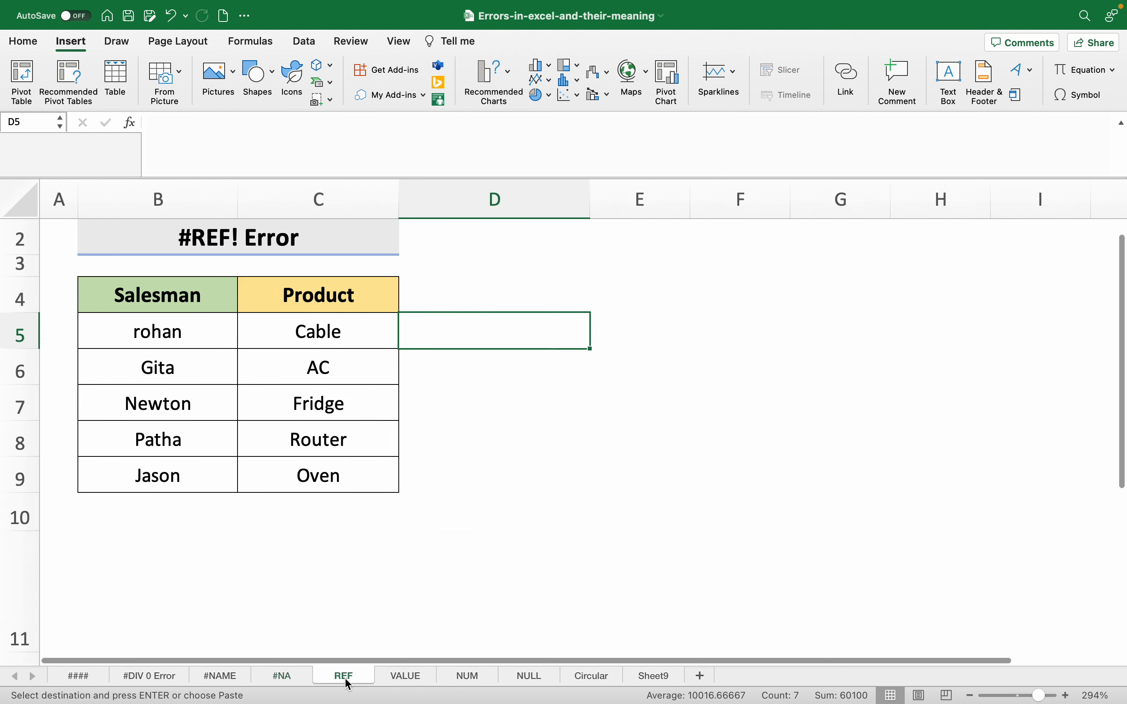
left_click(428, 292)
key("super+v")
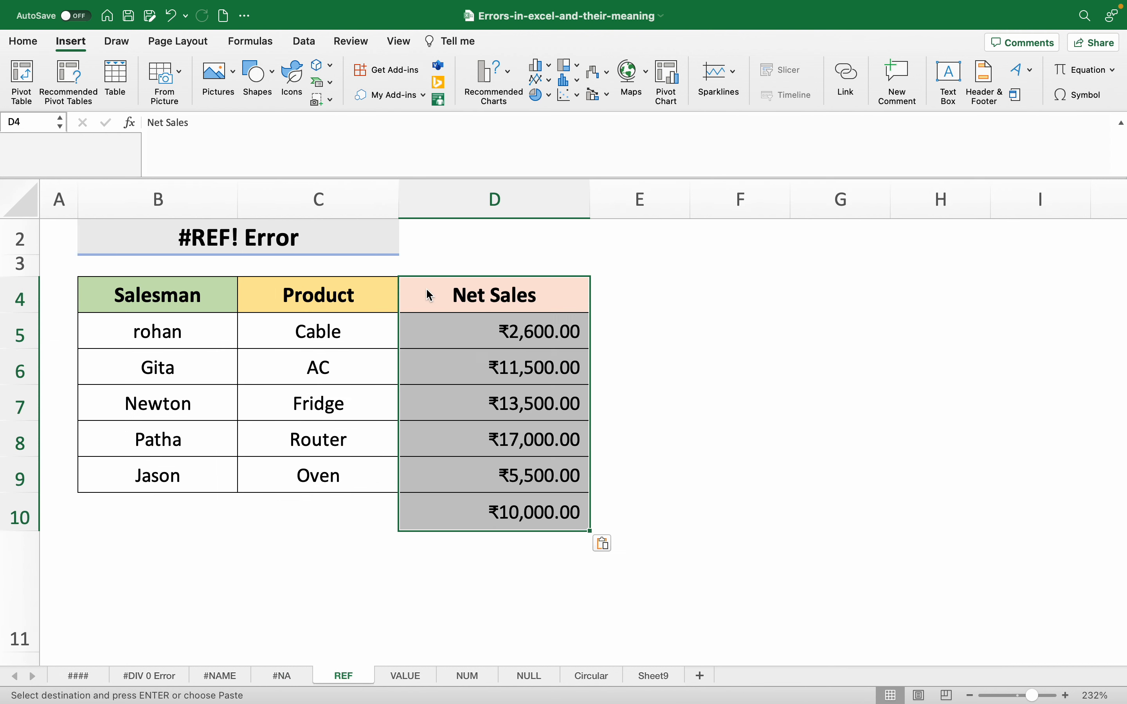
left_click(487, 508)
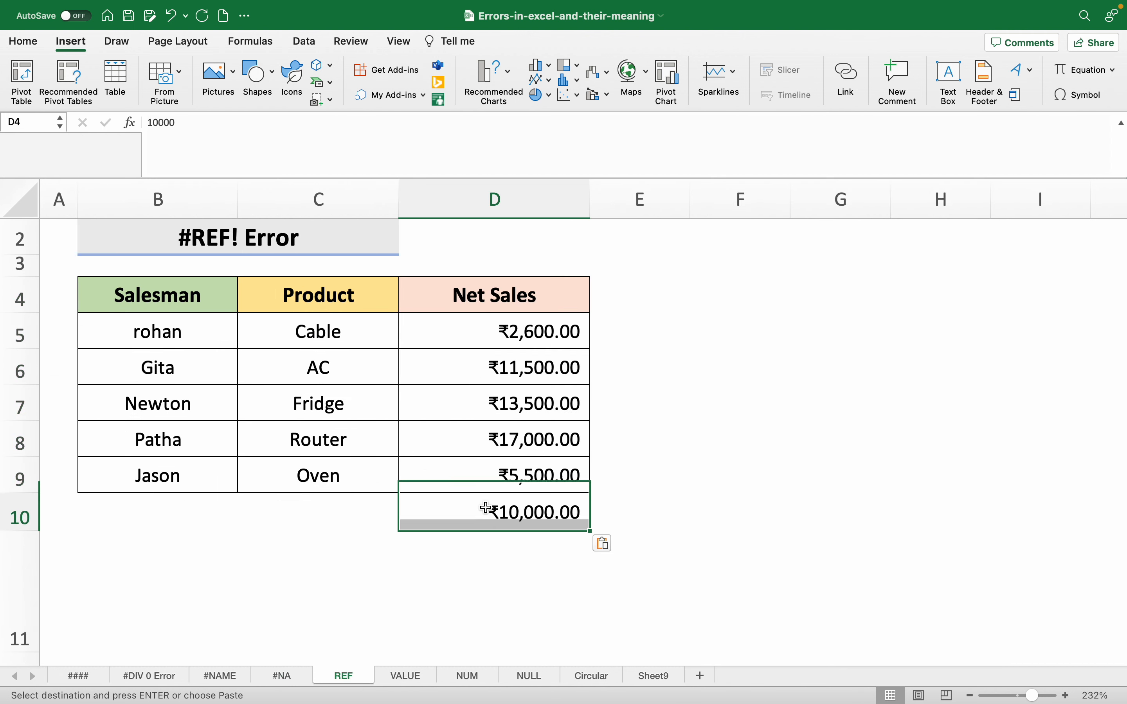
key("Delete")
- Enter =SUM(D5:D9) in cell E5 of the REF sheet to total the Net Sales values
left_click(686, 331)
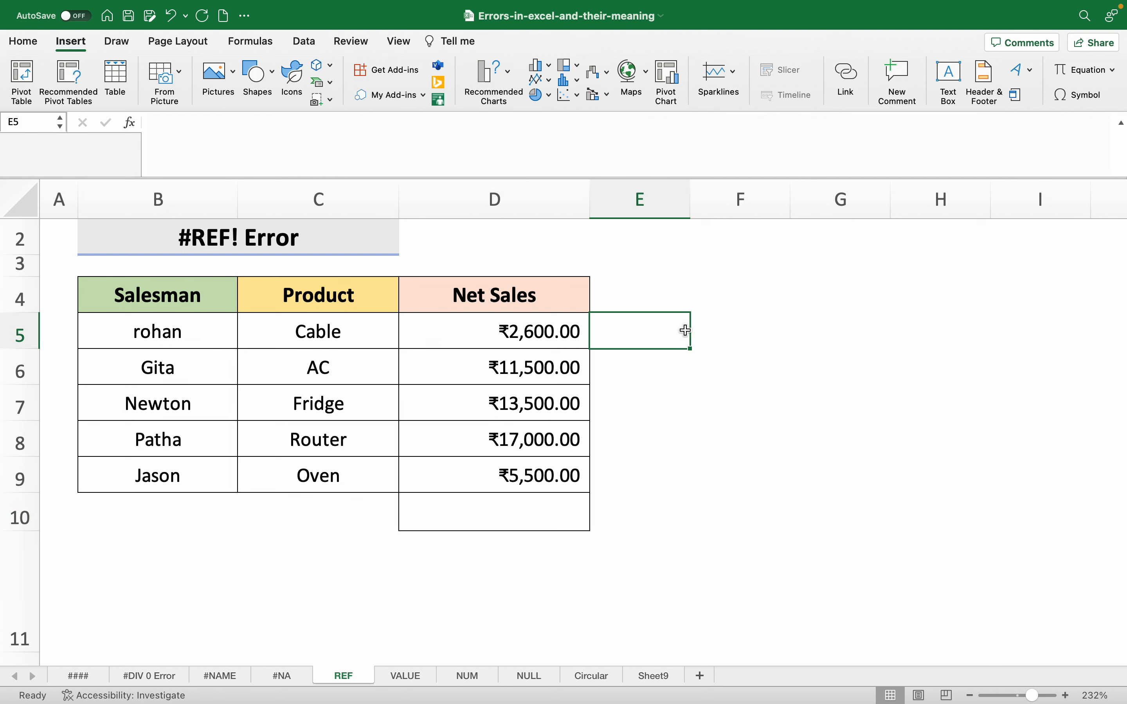
key("Right")
key("Left")
key("Right")
key("Left")
type("=sum")
key("Tab")
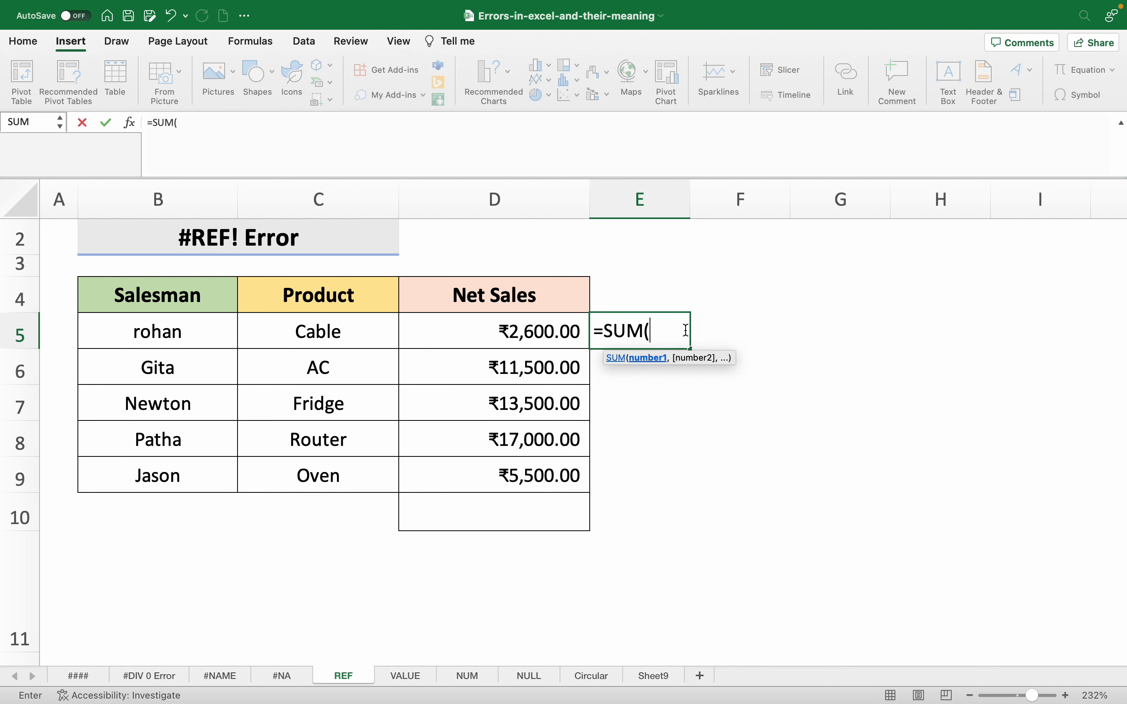
left_click(528, 343)
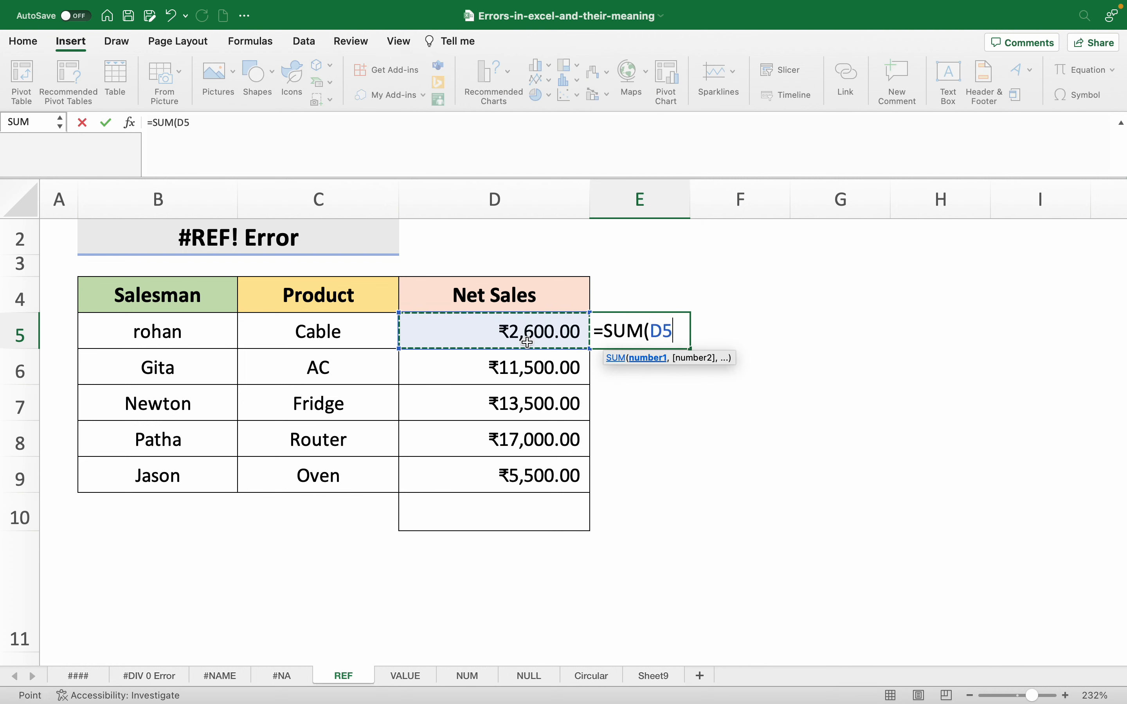
type(":")
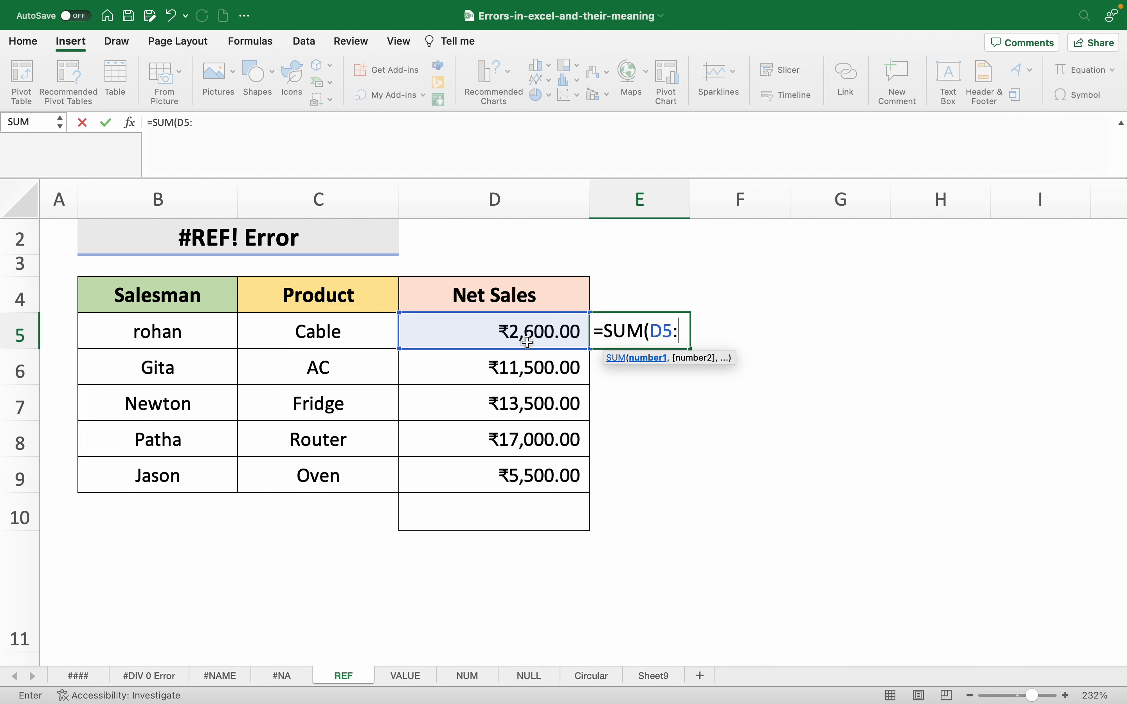
left_click(519, 474)
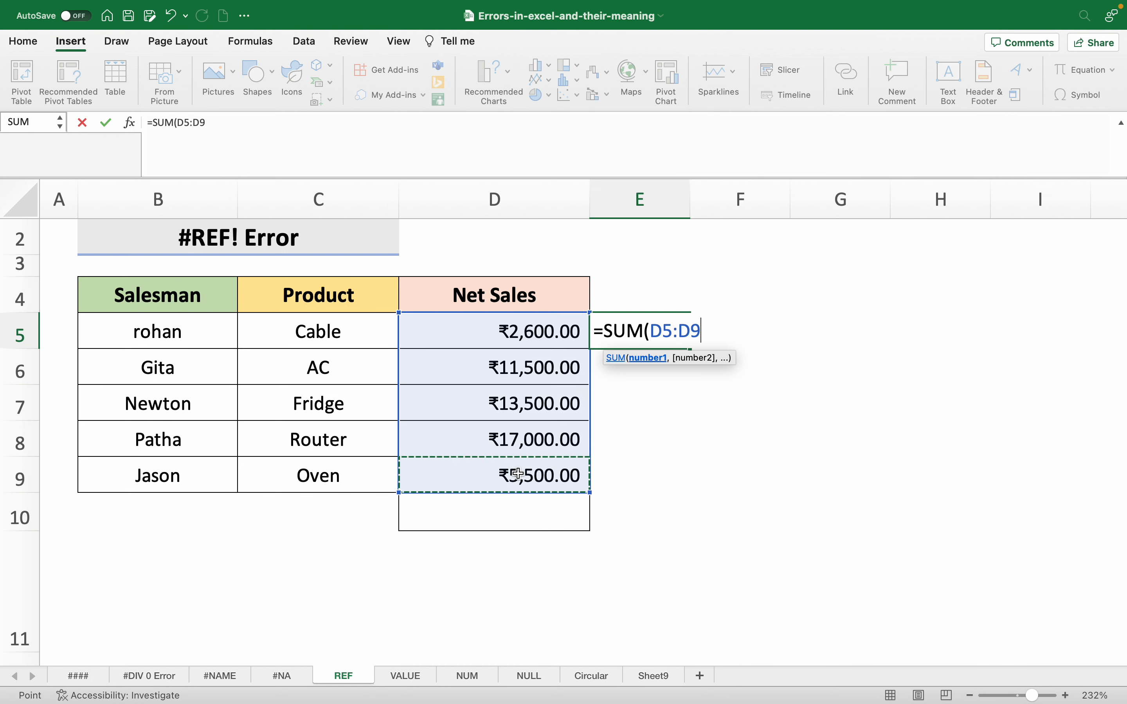
type(")")
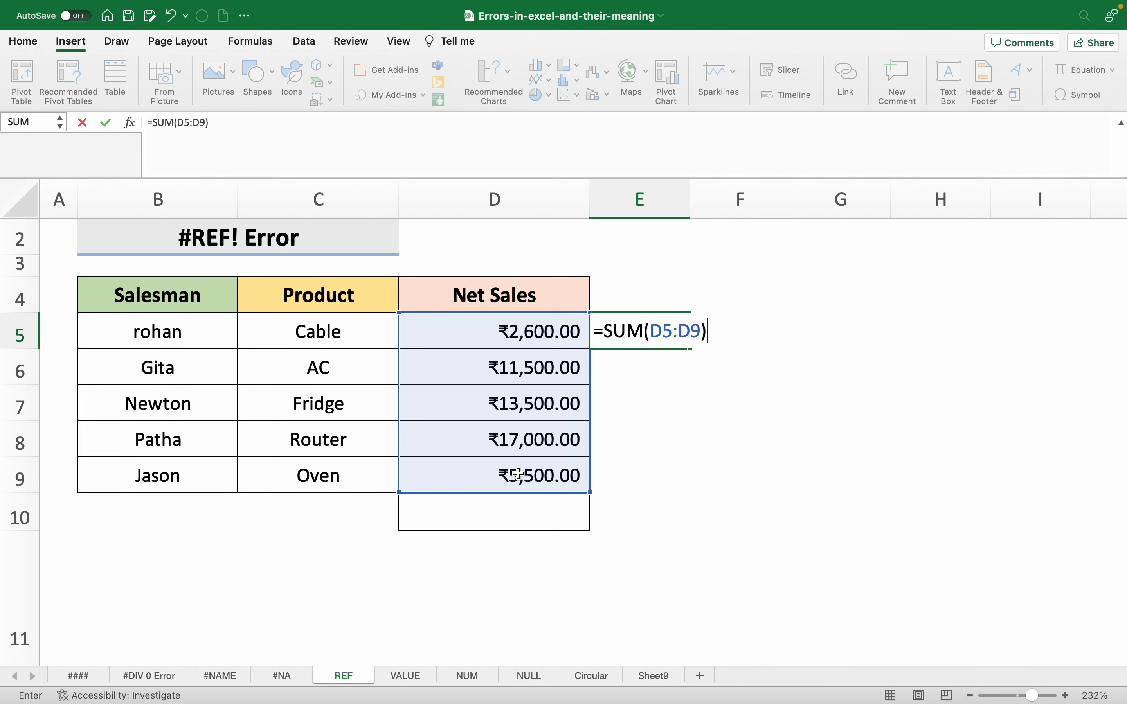
key("Return")
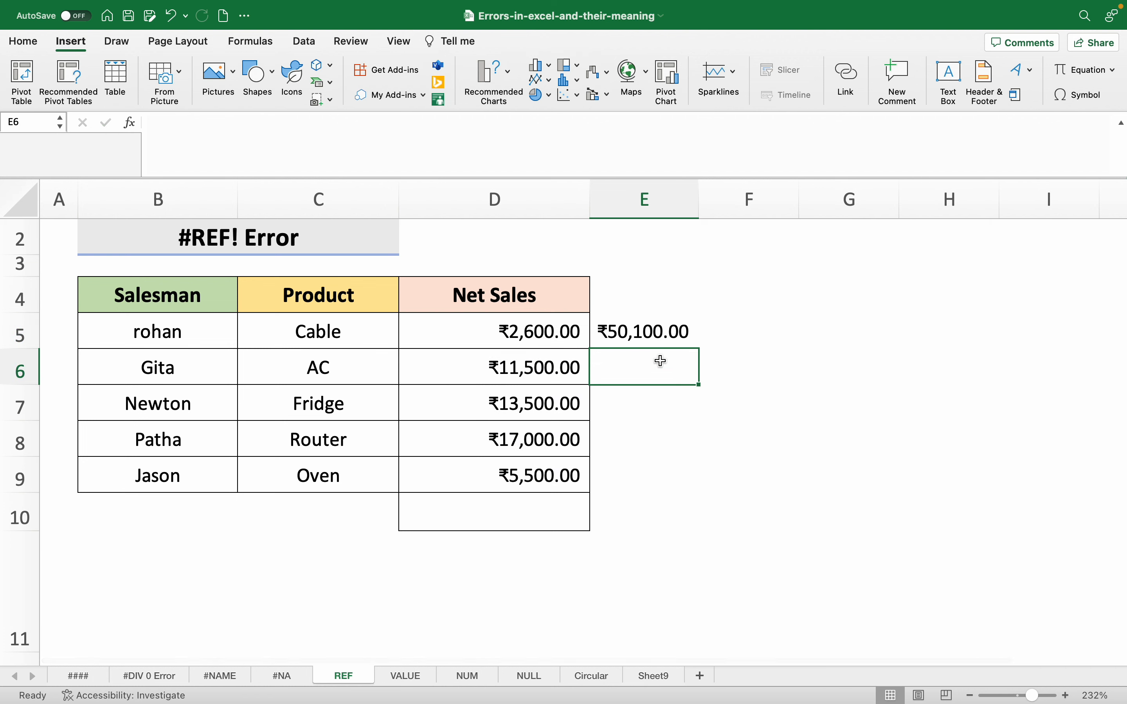
- Delete the whole Net Sales column D on the REF sheet and inspect the SUM formula that moves into D5
left_click(647, 335)
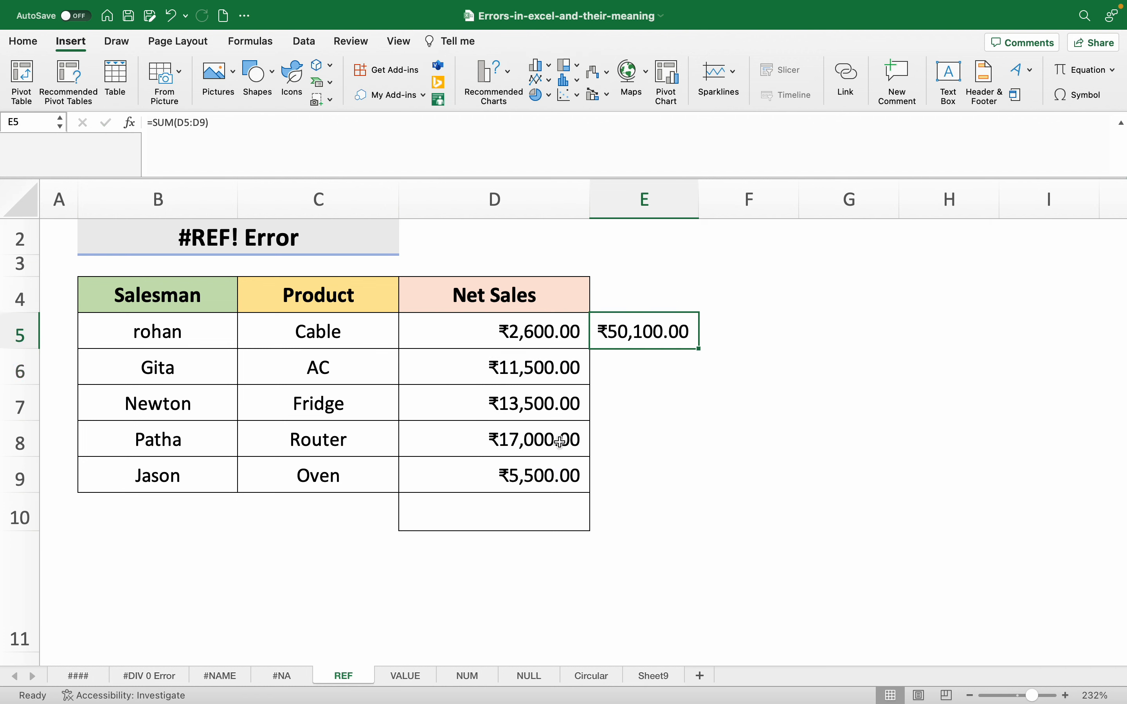
left_click(502, 188)
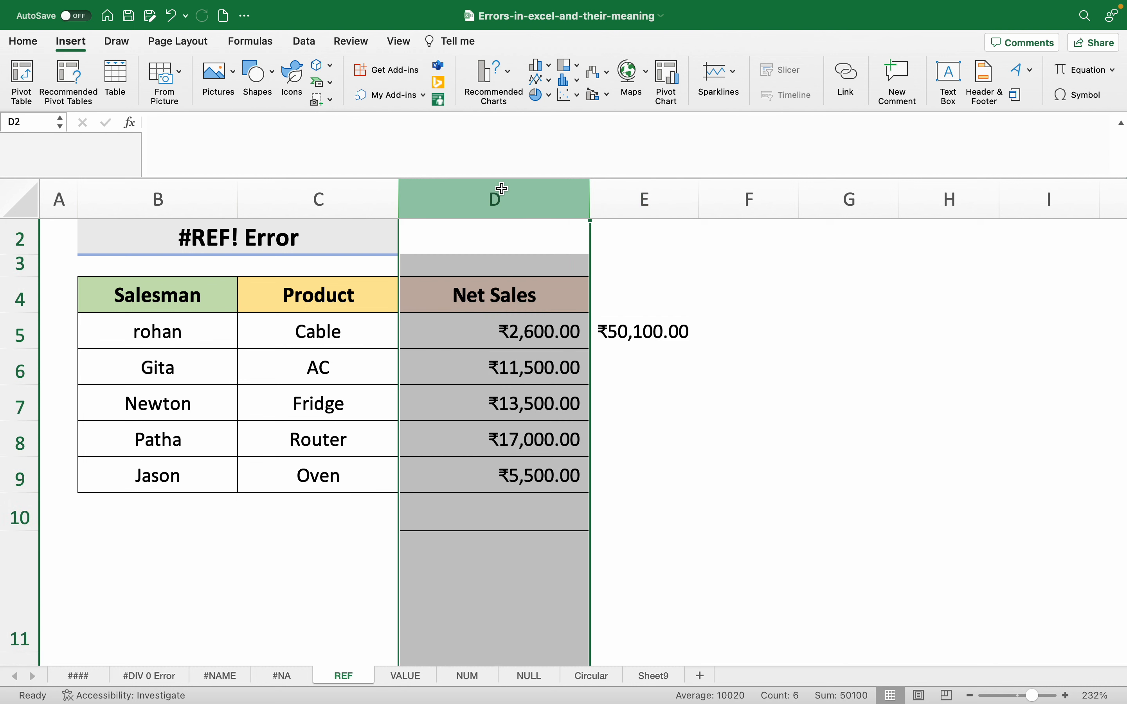
key("super+minus")
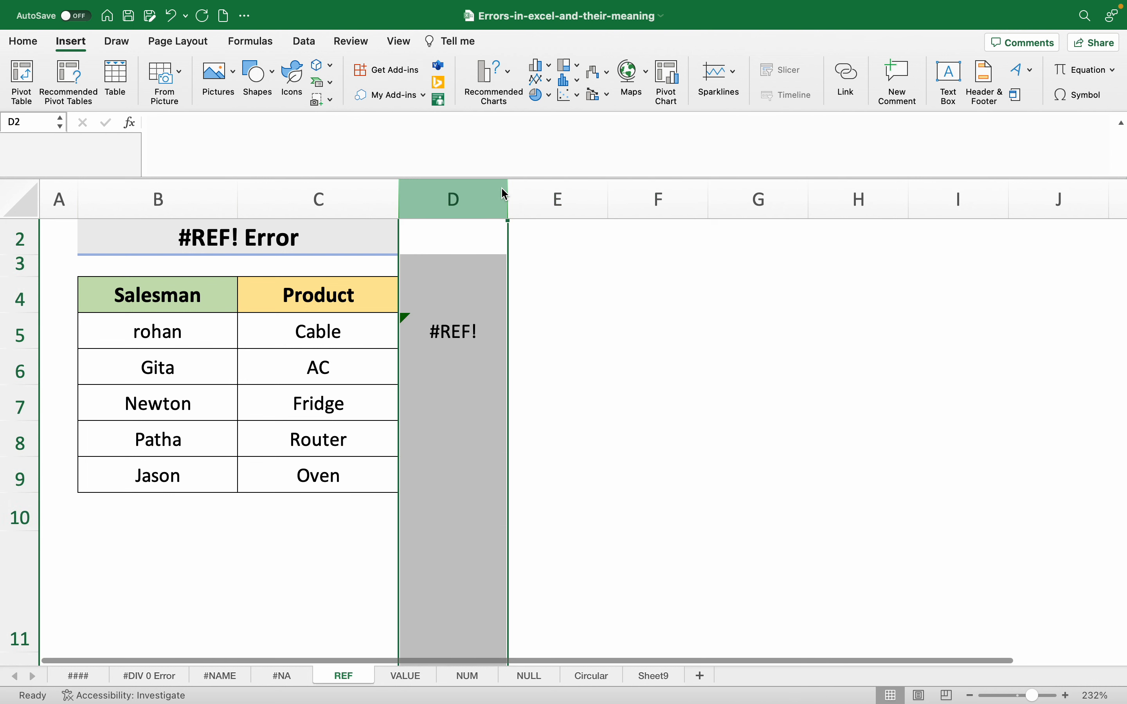
left_click(554, 295)
left_click(453, 328)
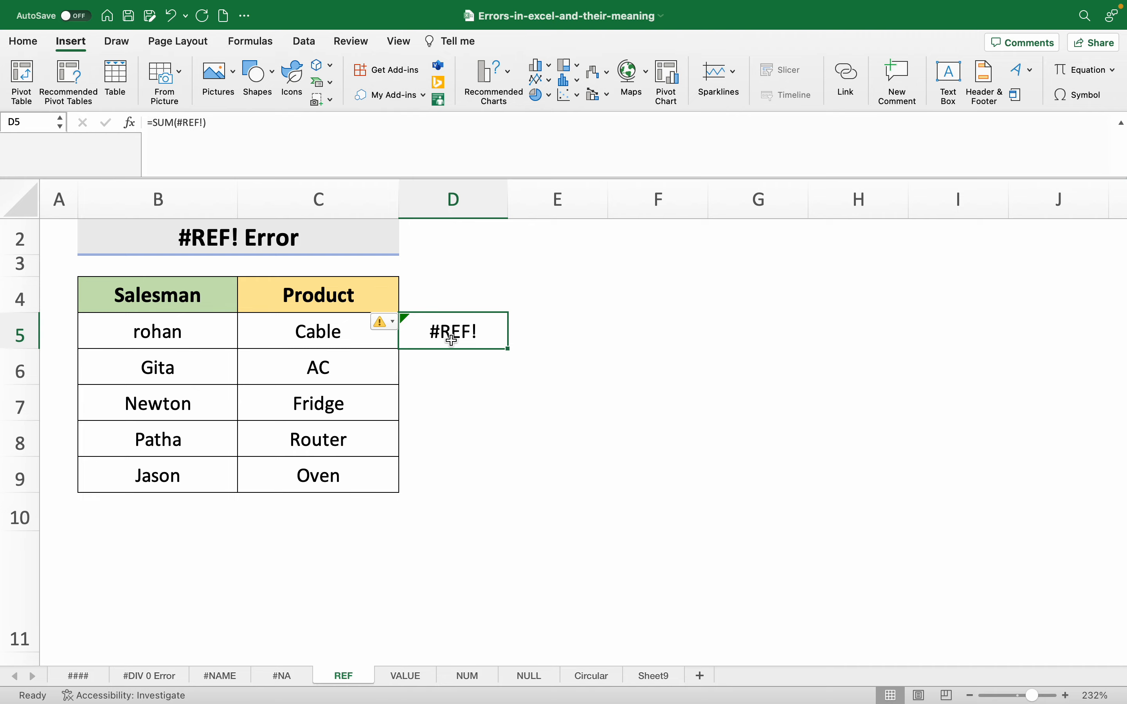
- Switch to Word and go from the #REF! Error note to the #VALUE! Error note on page 7
key("super+Tab")
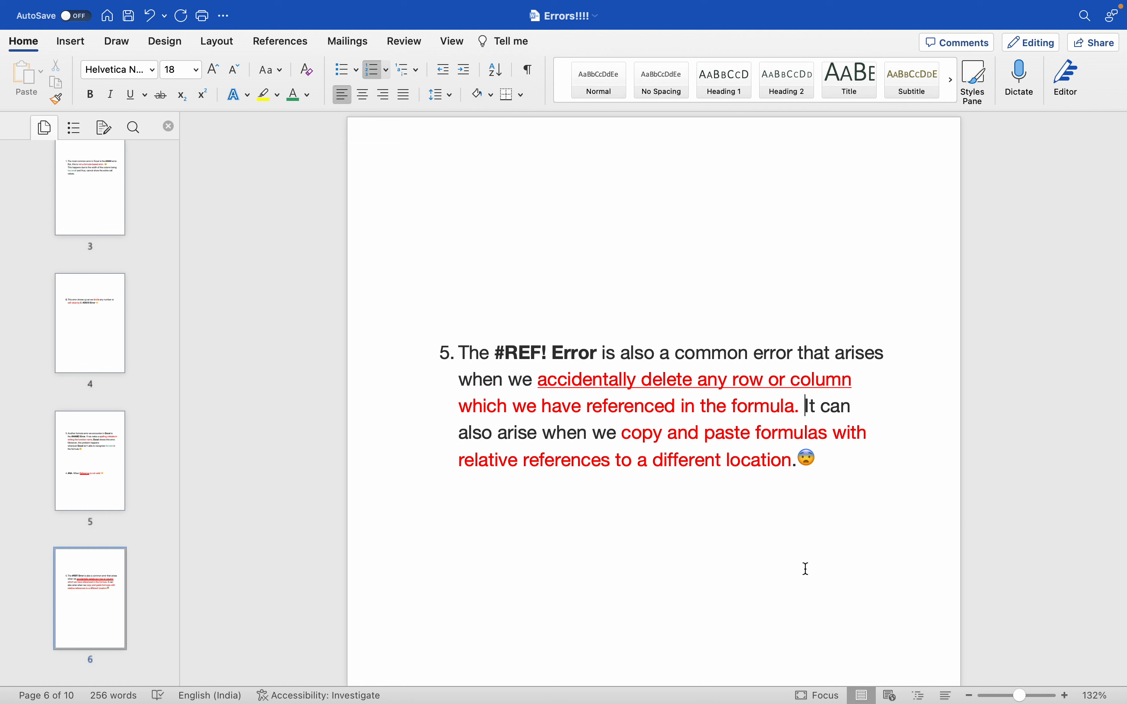
double_click(862, 554)
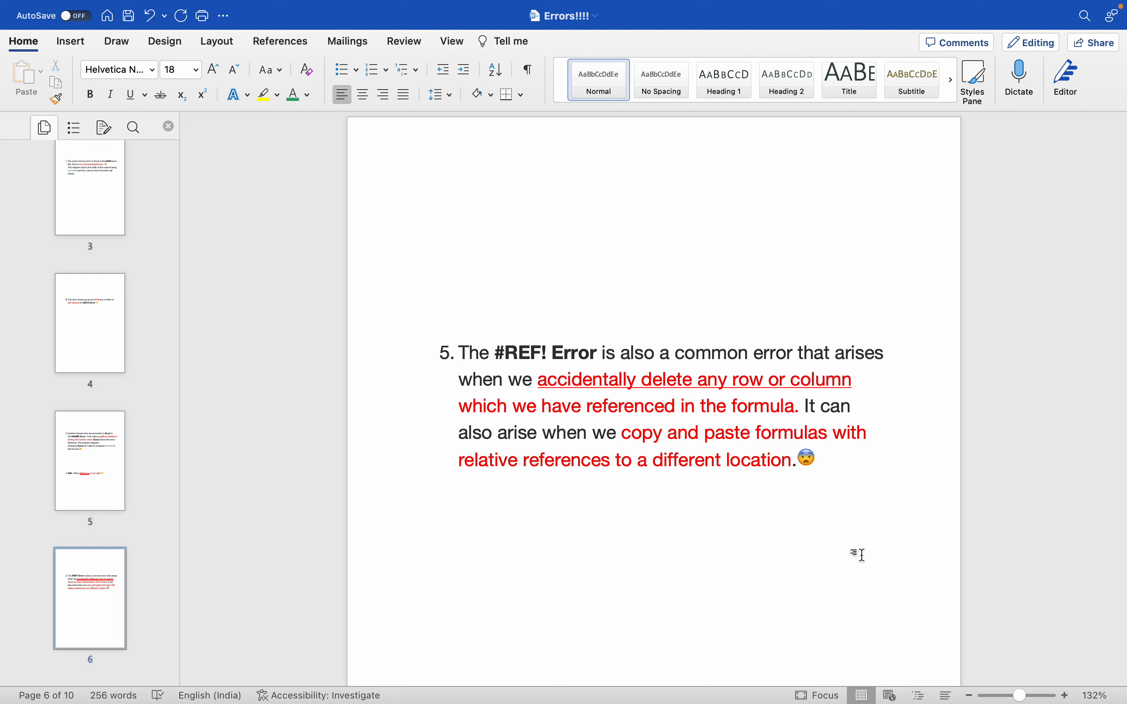
key("Return")
key("Return")
key("Return")
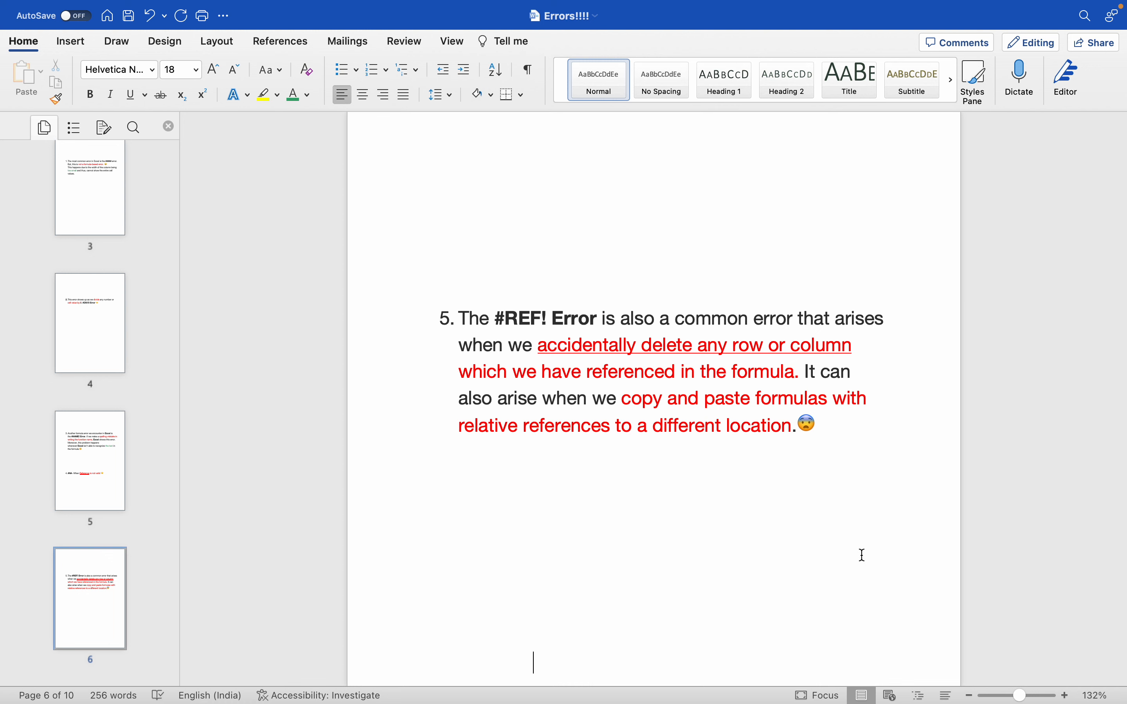
key("Return")
key("Return")
key("Return")
key("Return")
key("Return")
key("Return")
key("Return")
key("Return")
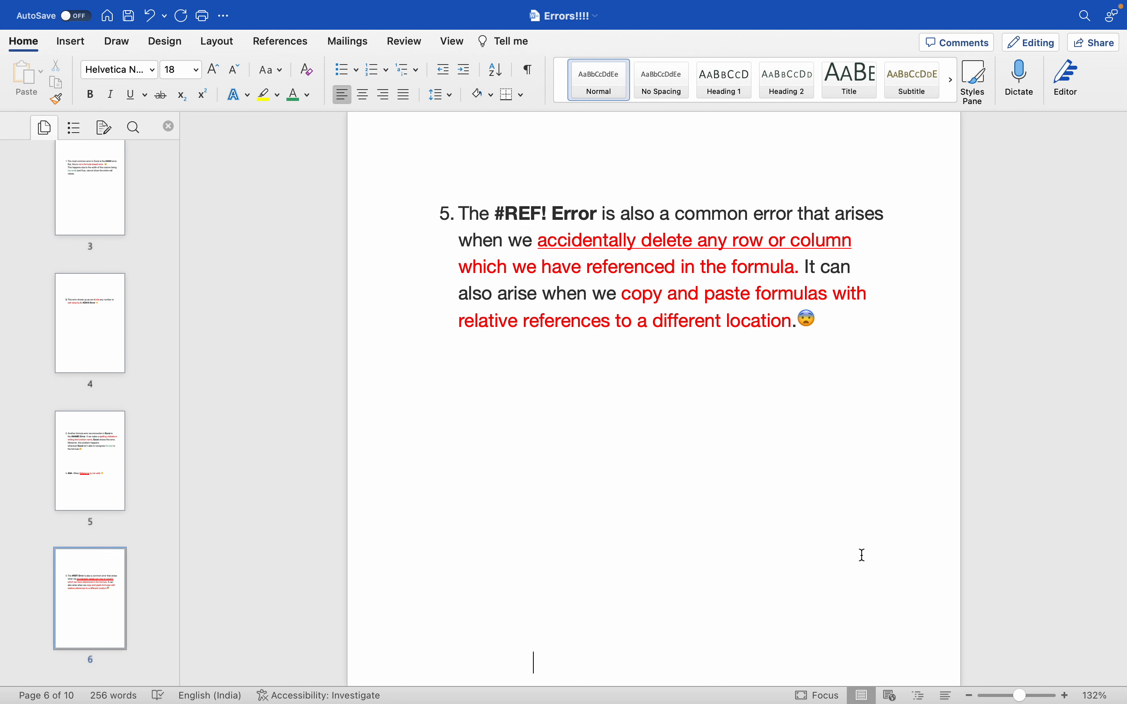
key("Down")
key("Down")
key("Down")
key("Down")
key("Down")
key("Down")
key("Down")
key("Down")
key("Down")
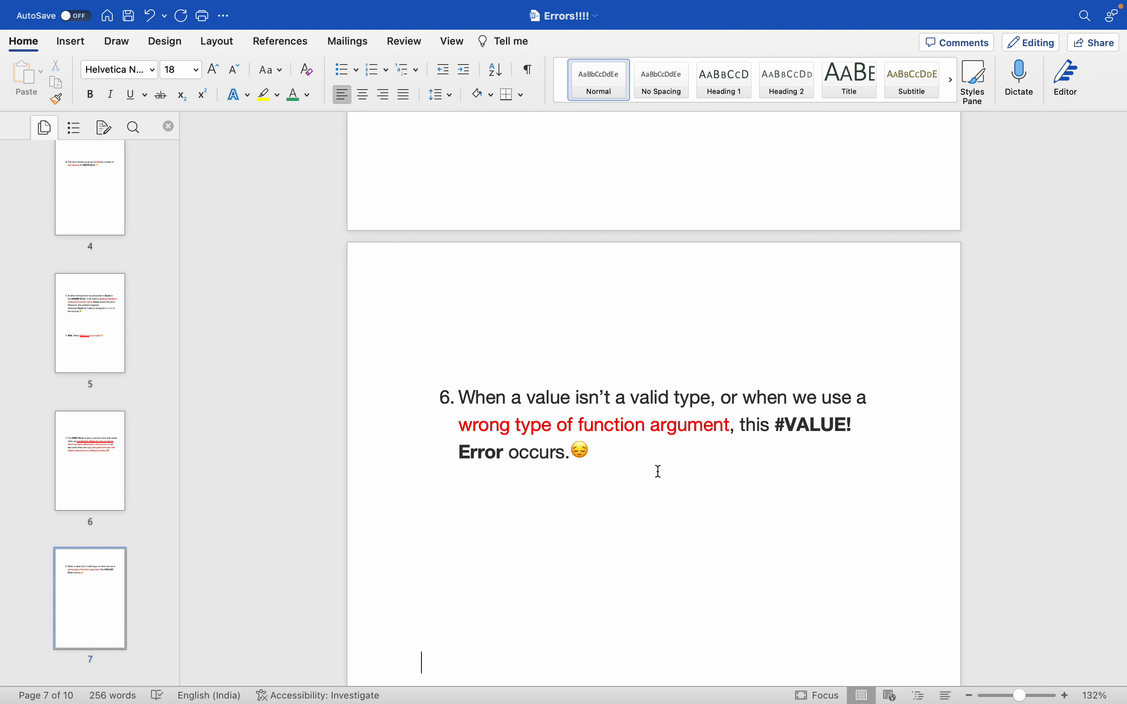
- Switch to Excel, change the formula in E5 of the VALUE sheet to =C5+D5, and inspect the cell
key("super+Tab")
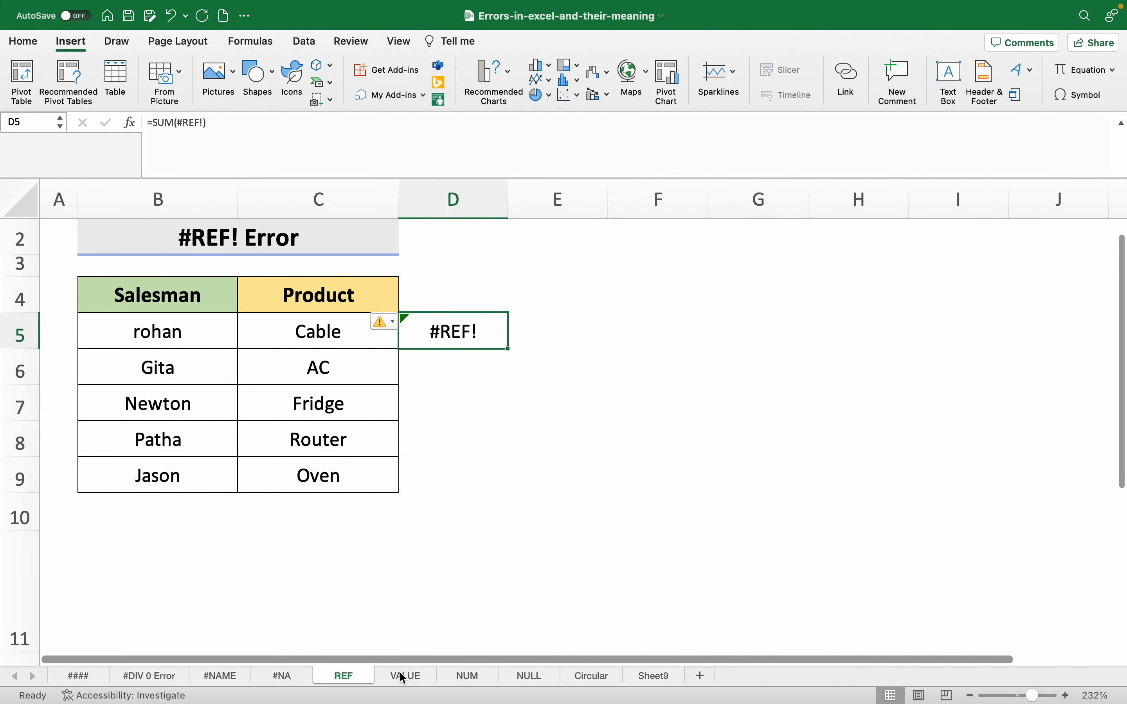
left_click(404, 677)
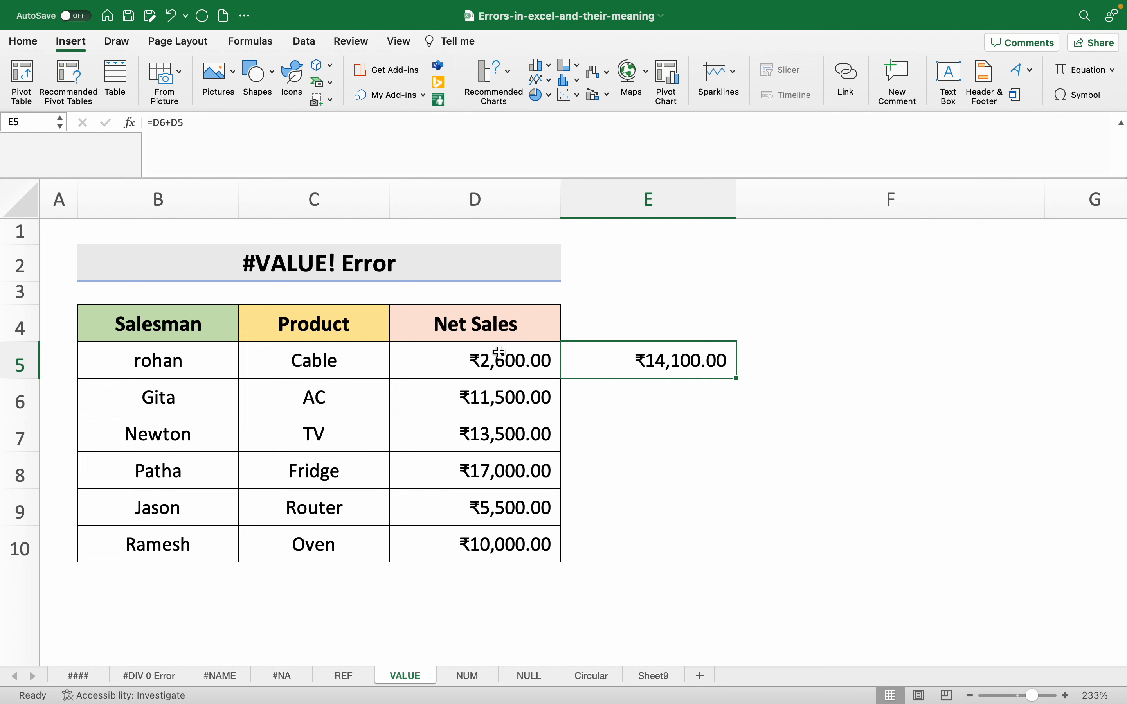
left_click(159, 125)
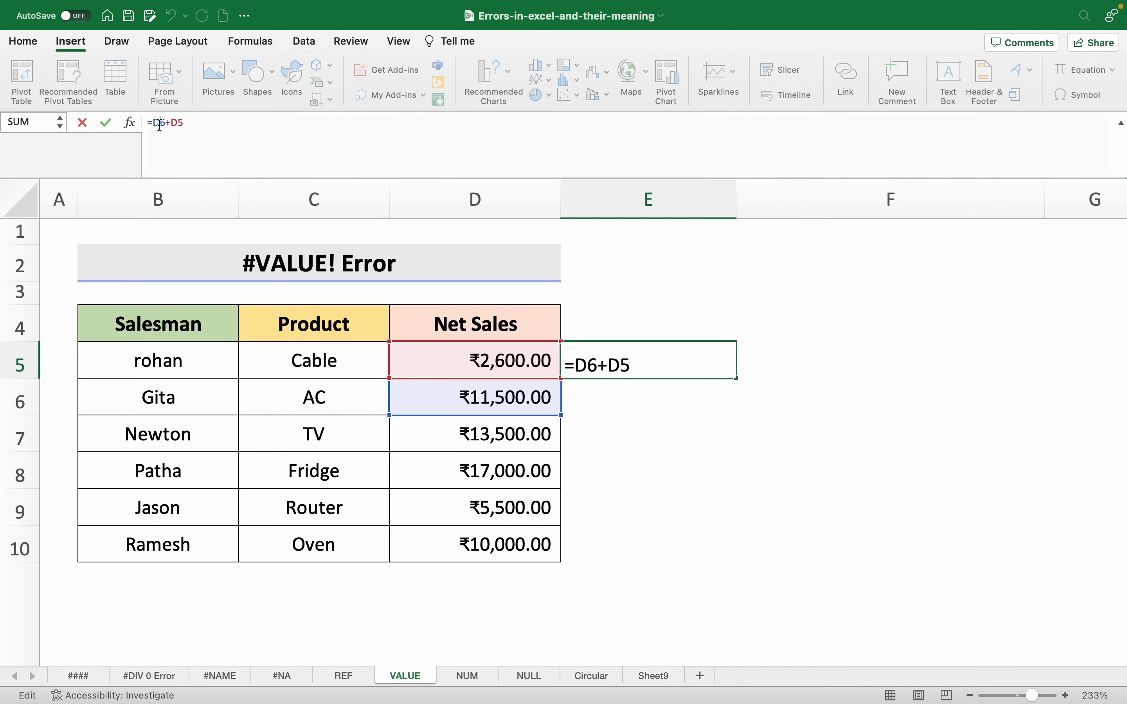
key("BackSpace")
type("c")
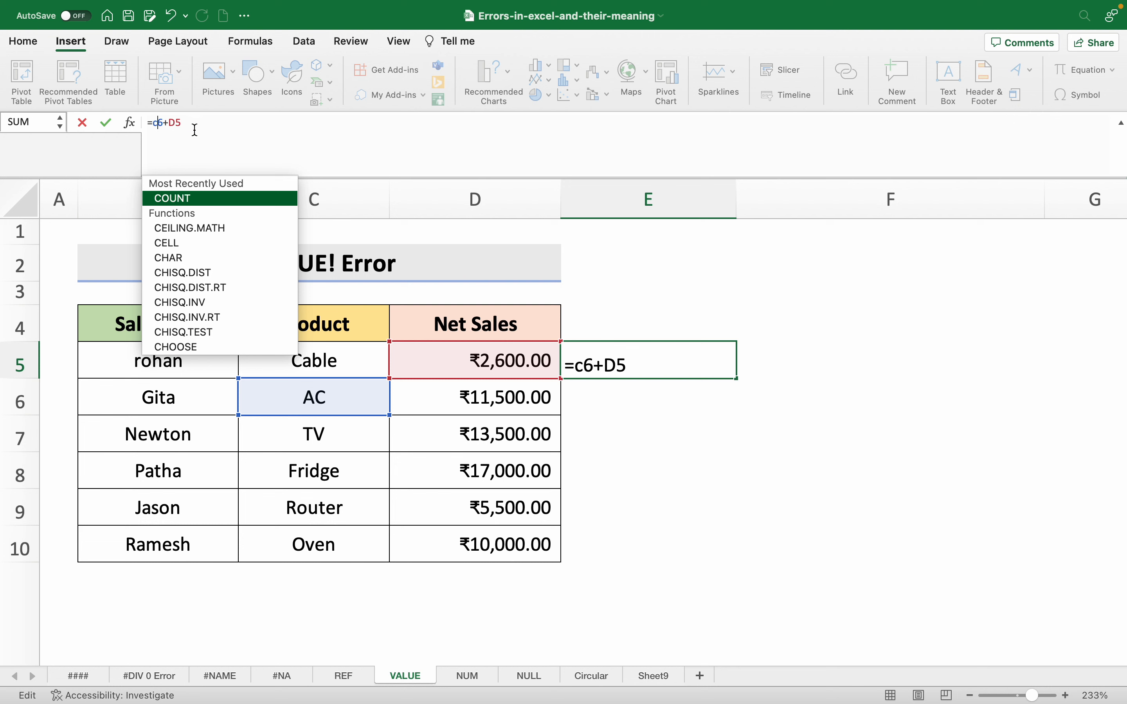
key("Right")
key("BackSpace")
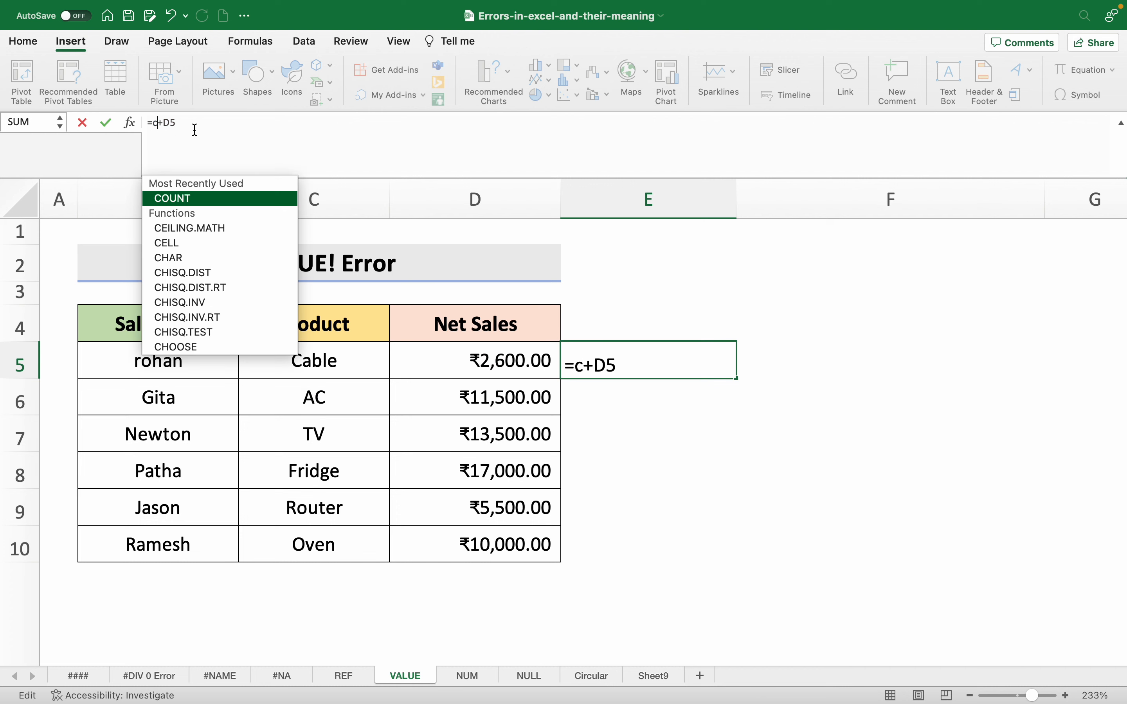
type("5")
key("Return")
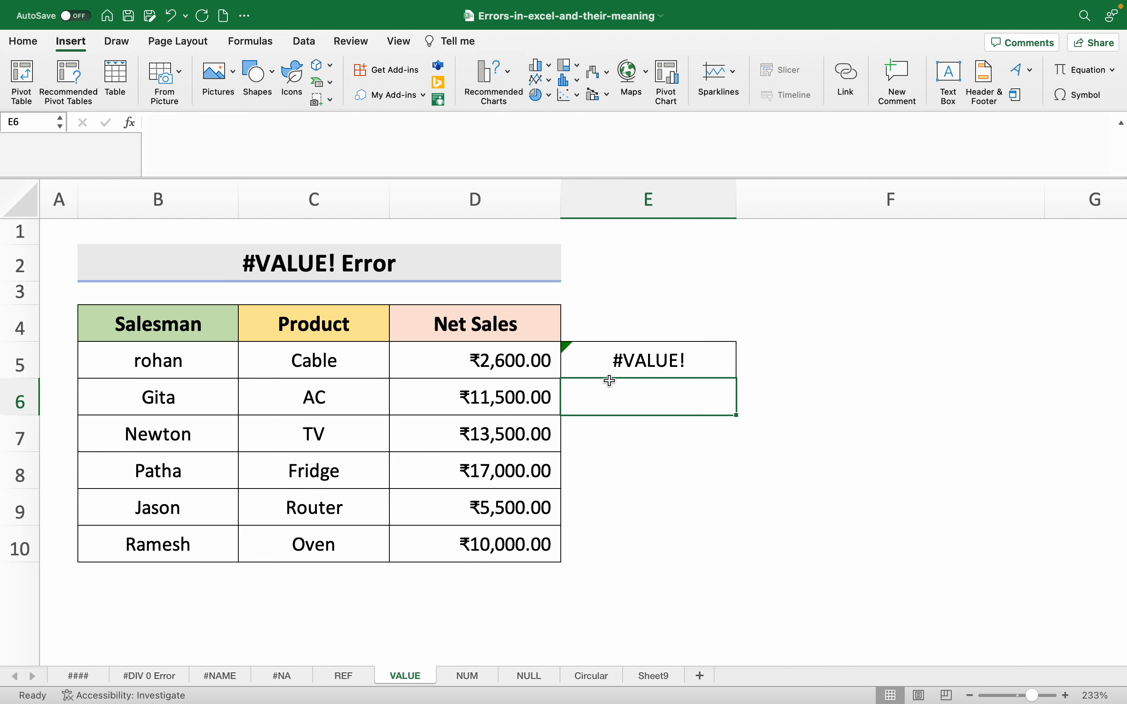
left_click(655, 355)
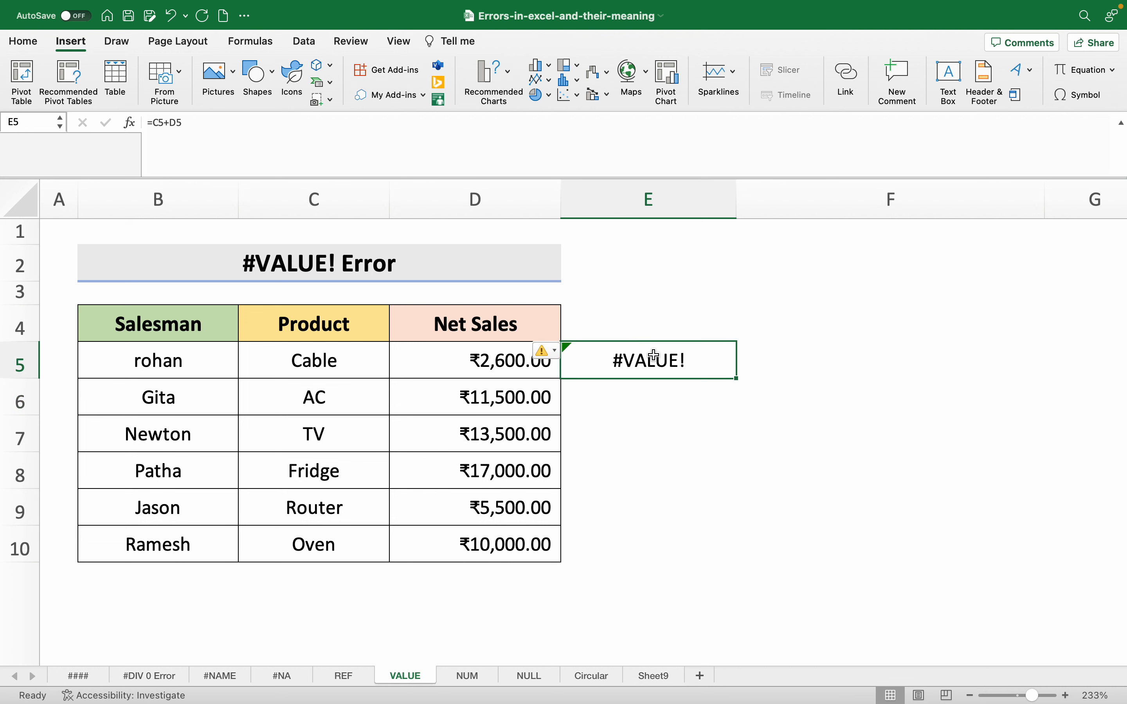
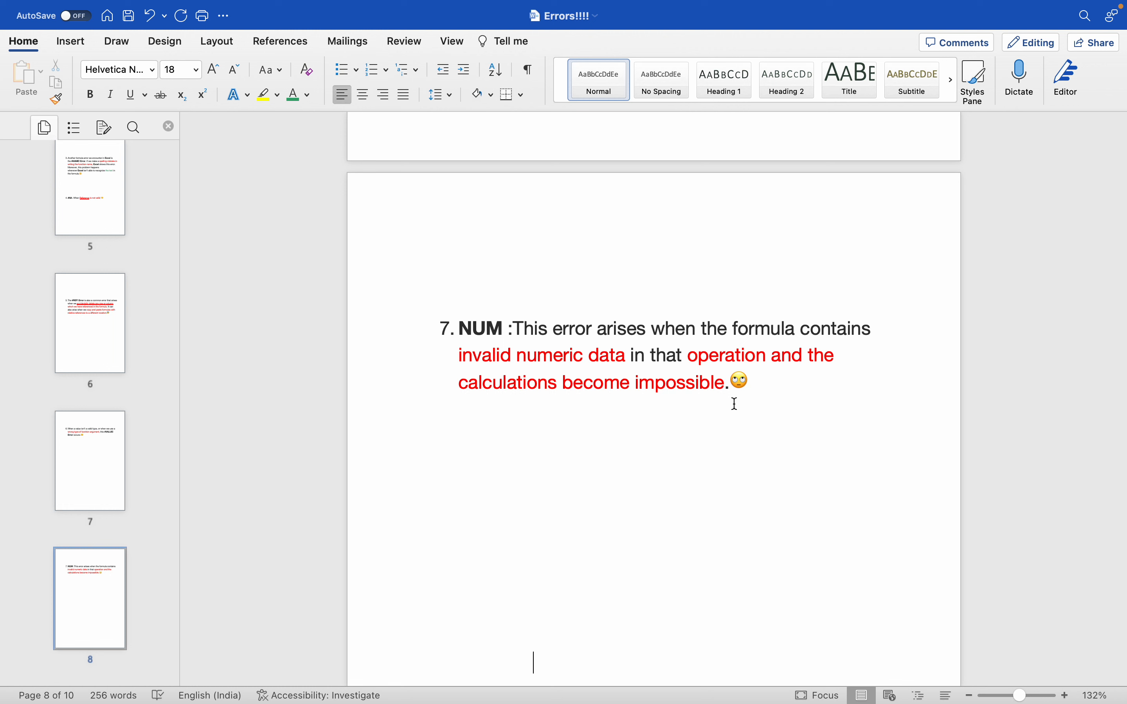
- Switch to Word and examine the NUM error note on page 8
left_click(767, 389)
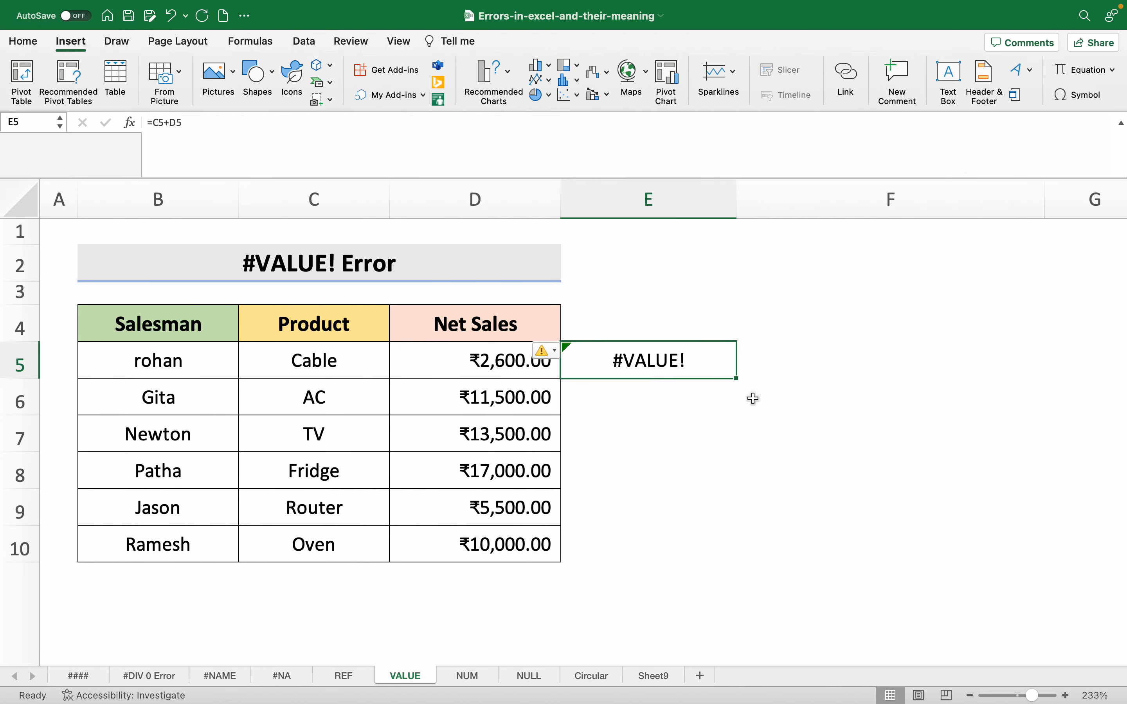
- Open the NUM sheet and examine the SQRT formula in E5 along with the negative Net Sales value in D6
left_click(479, 680)
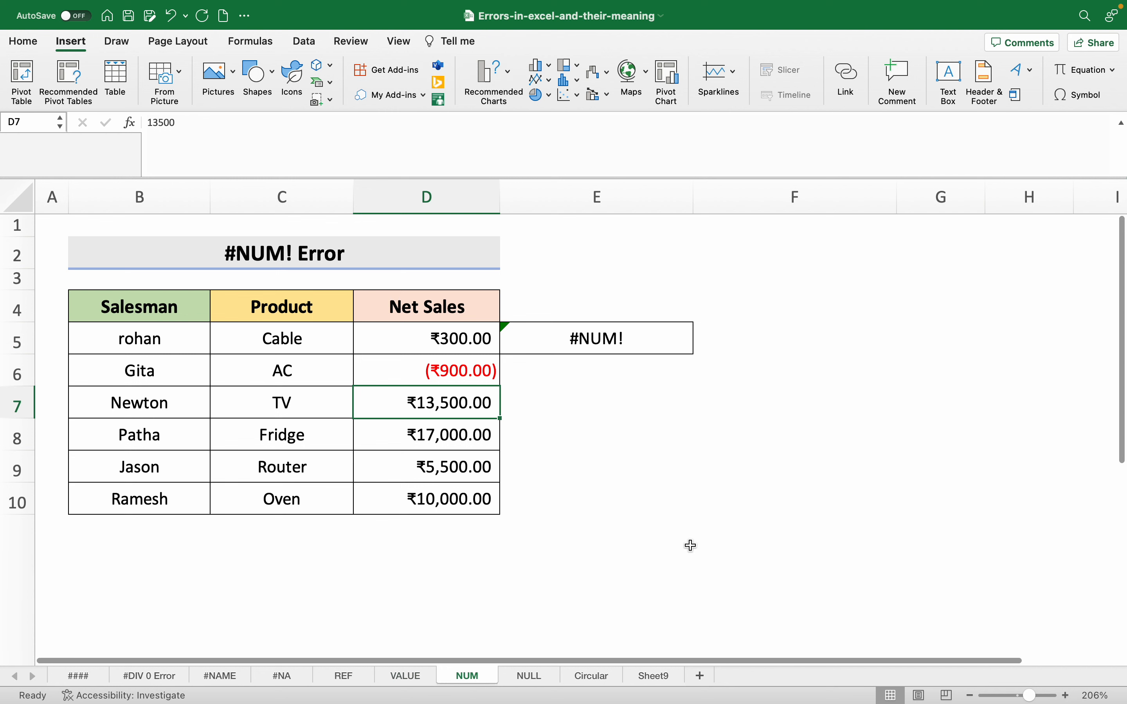
left_click(664, 344)
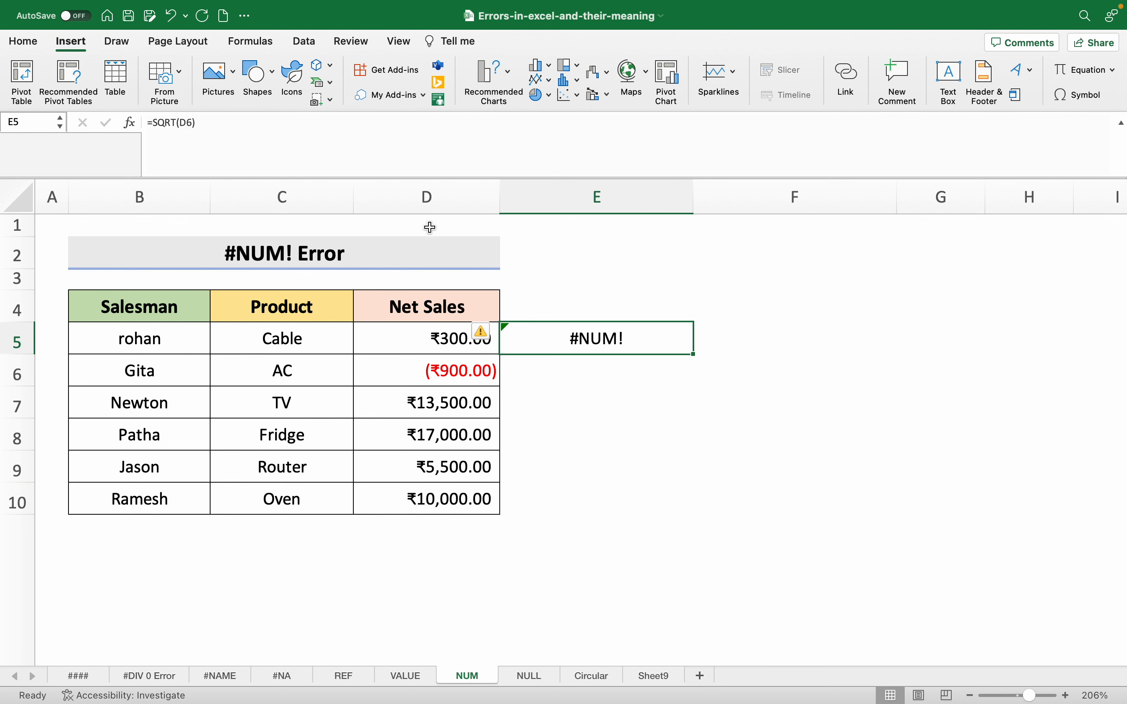
left_click(419, 378)
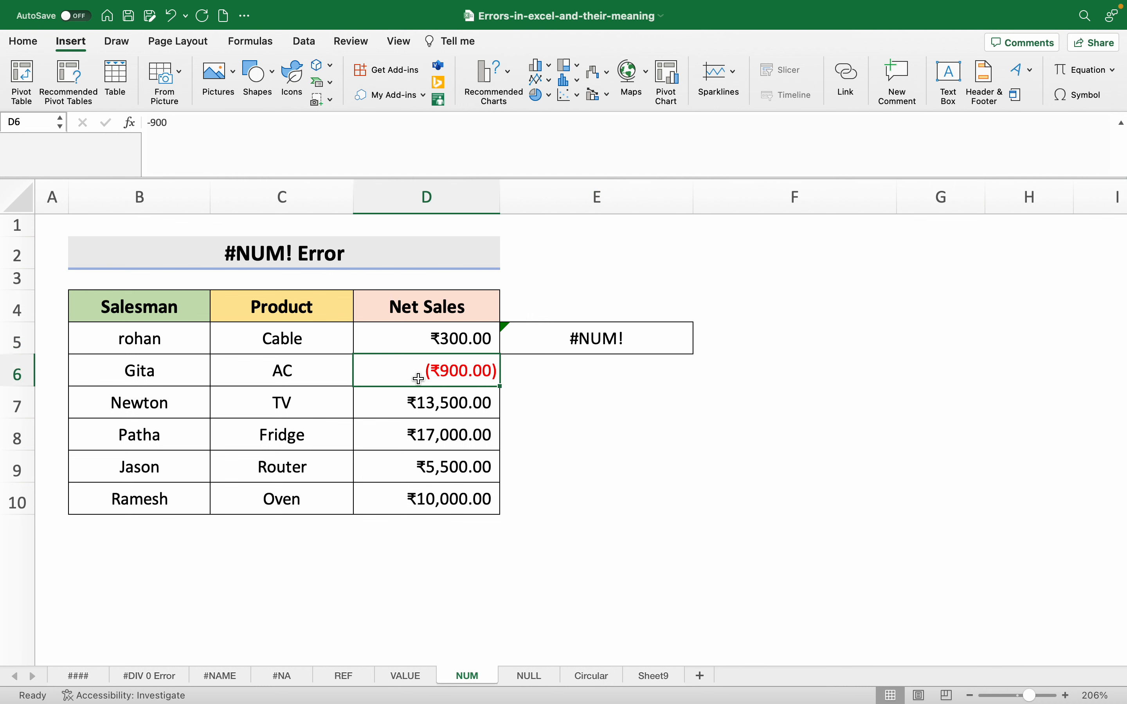
left_click(655, 345)
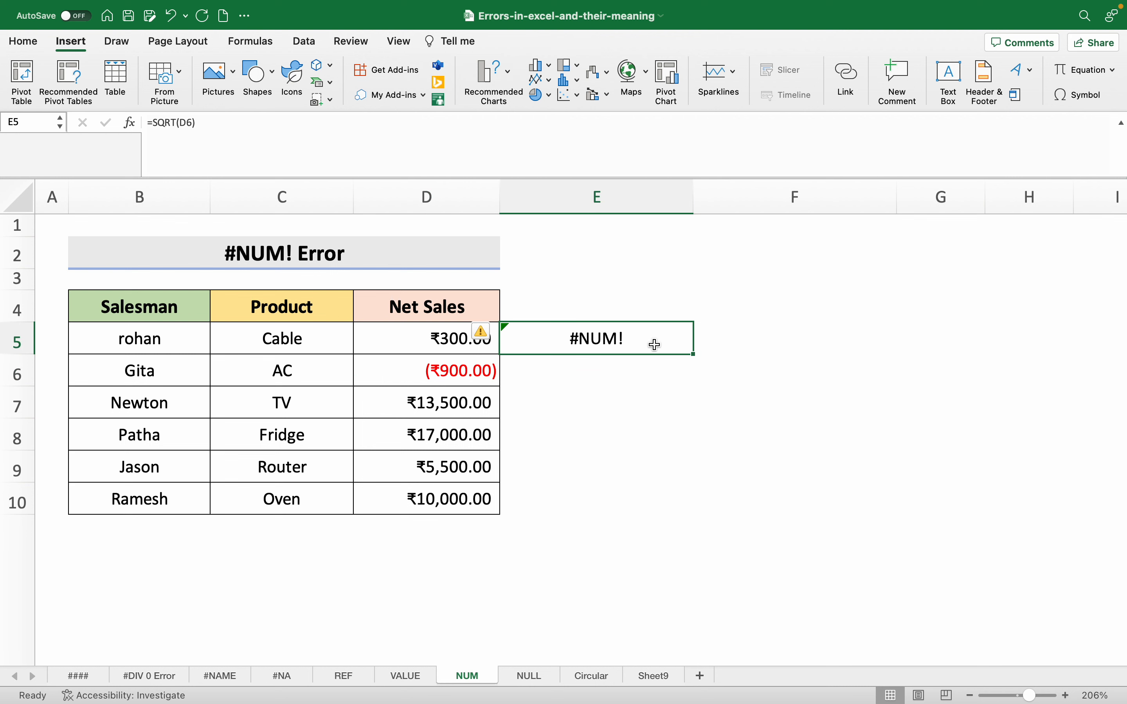
- Set the Net Sales value in D6 of the NUM sheet to 900 and inspect the SQRT formula in E5
left_click(410, 371)
type("900")
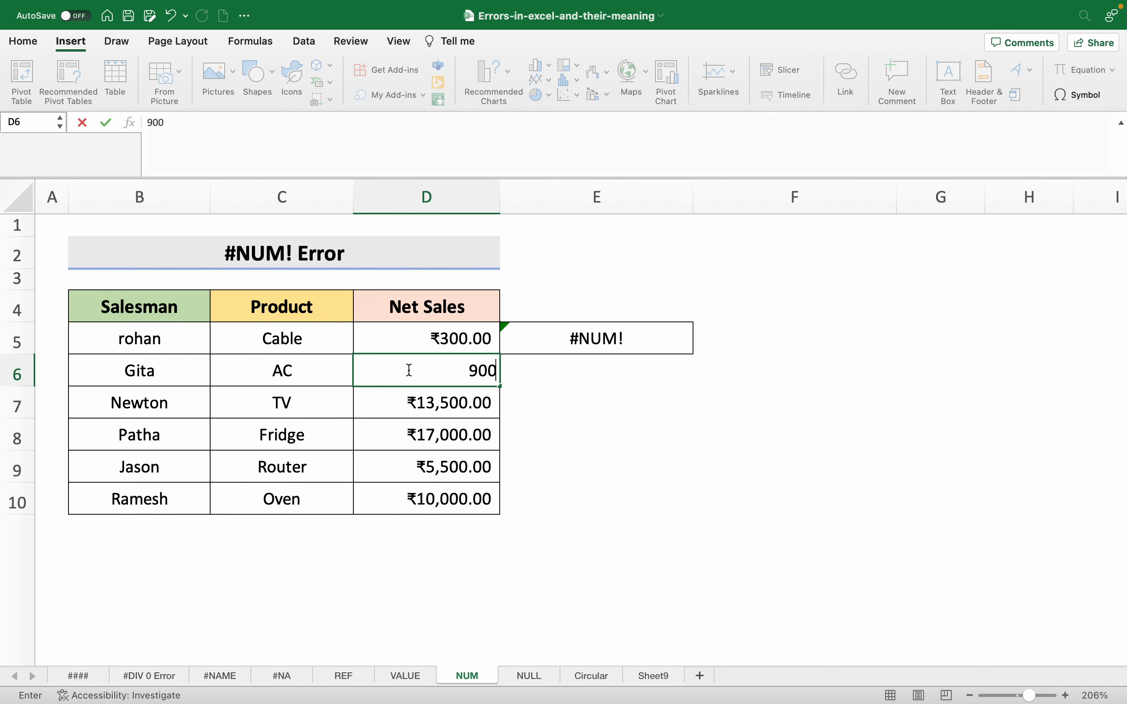
key("Return")
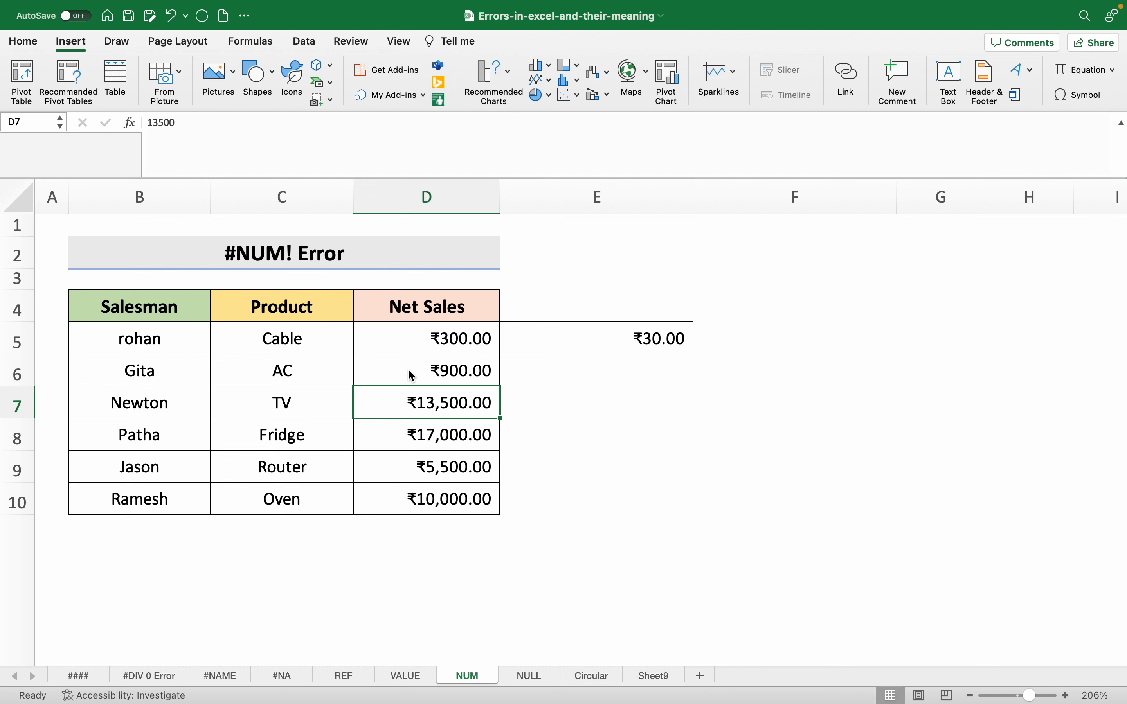
left_click(593, 337)
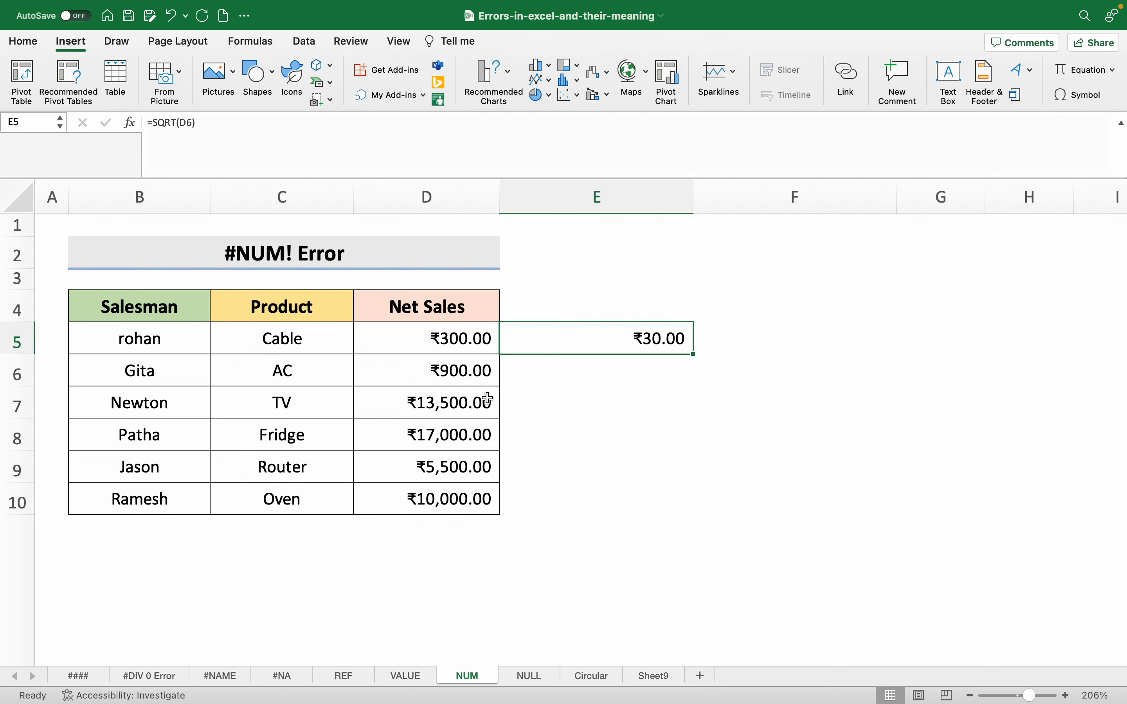
- Switch to Word and go from the NUM error note to the NULL error note on page 9
key("ctrl+Left")
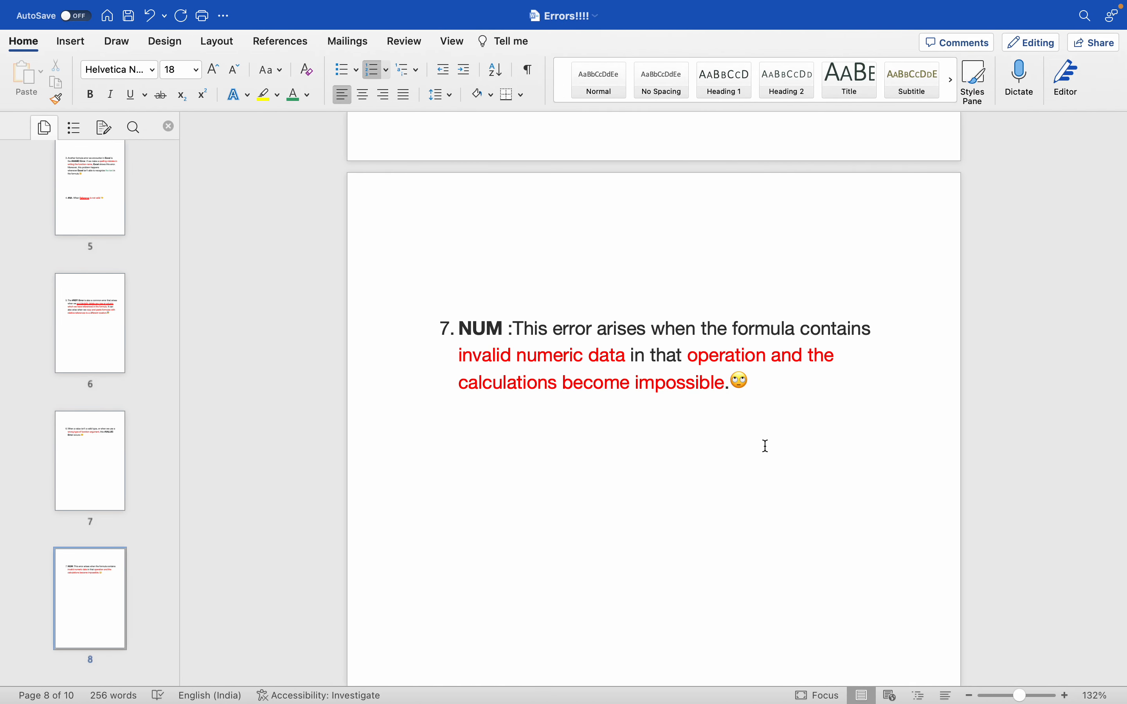
key("Return")
key("Return")
key("Return")
key("Return")
key("Return")
key("Return")
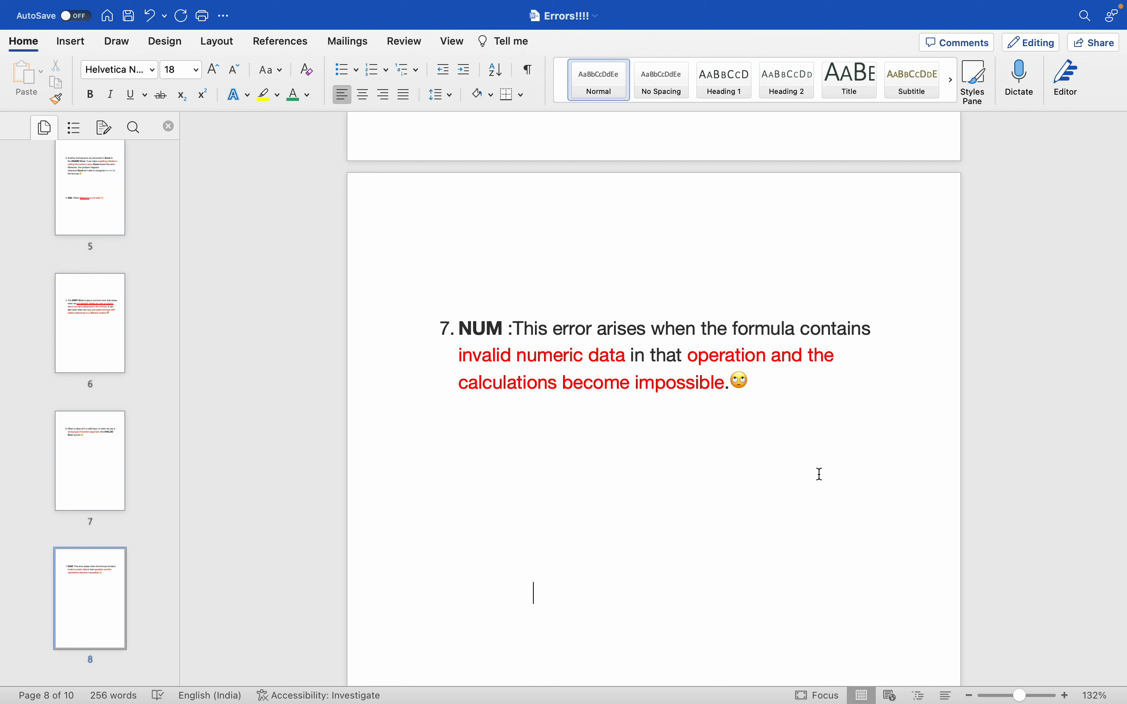
key("Return")
key("Return")
key("Return")
key("Return")
key("Return")
key("Return")
key("Return")
key("Return")
key("Return")
key("Return")
key("Return")
key("Return")
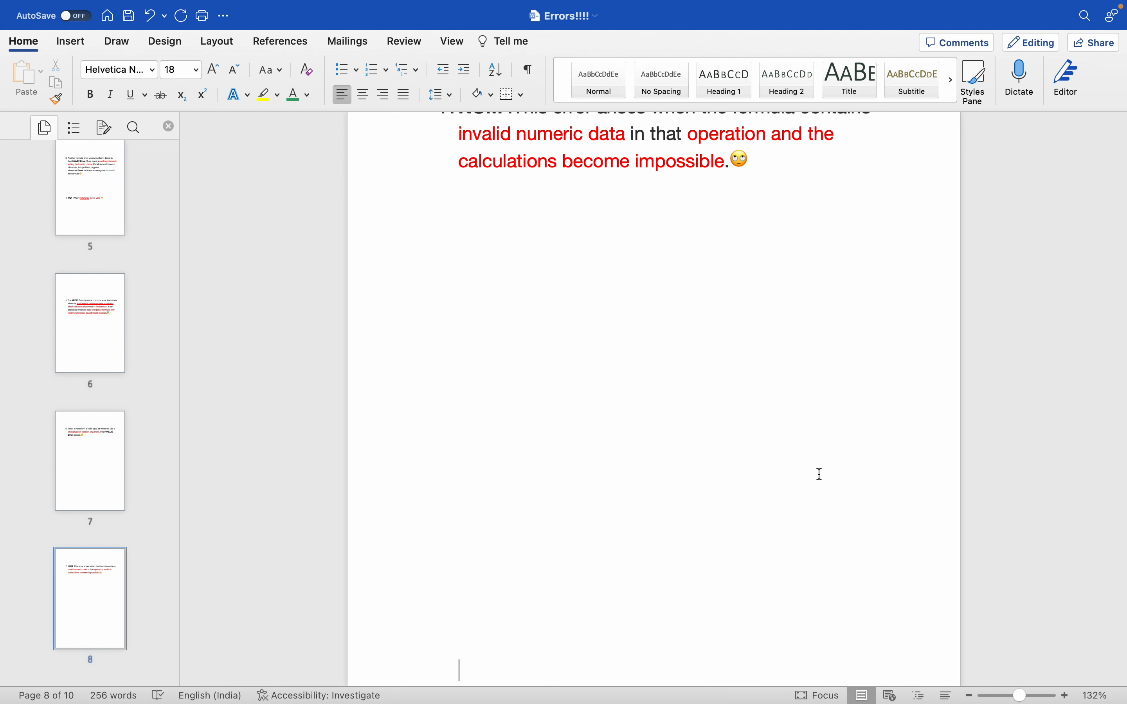
key("Down")
key("Down")
key("Down")
key("Down")
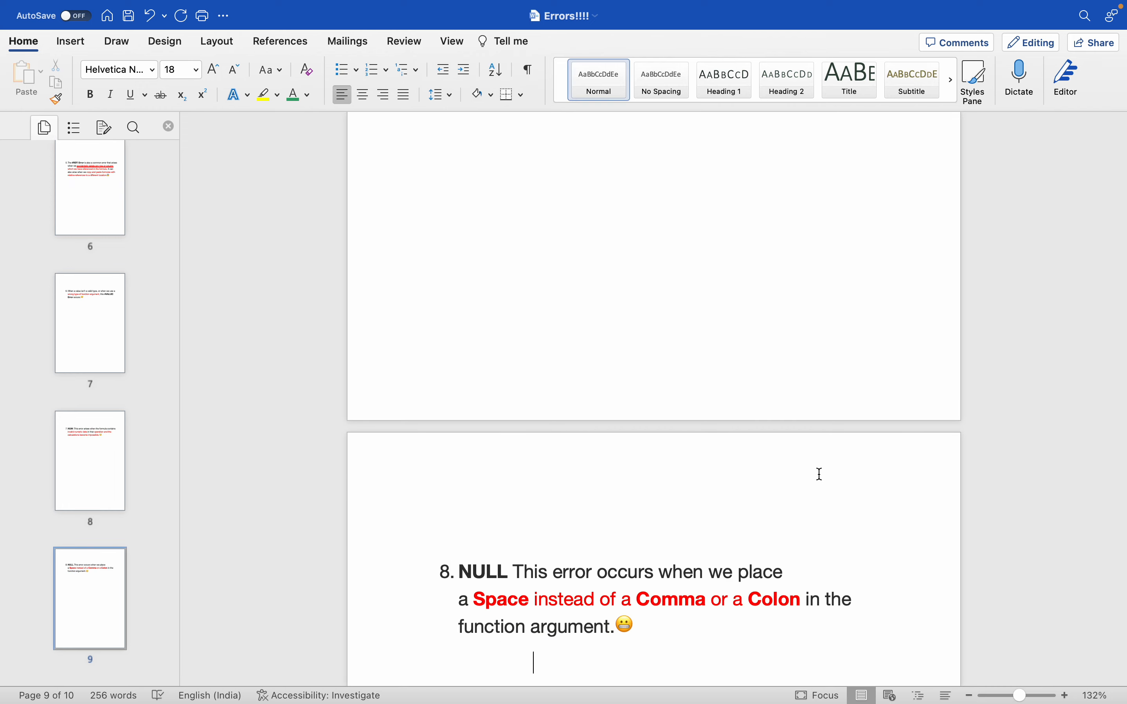
key("Down")
key("Down")
key("Down")
key("Down")
key("Down")
key("Down")
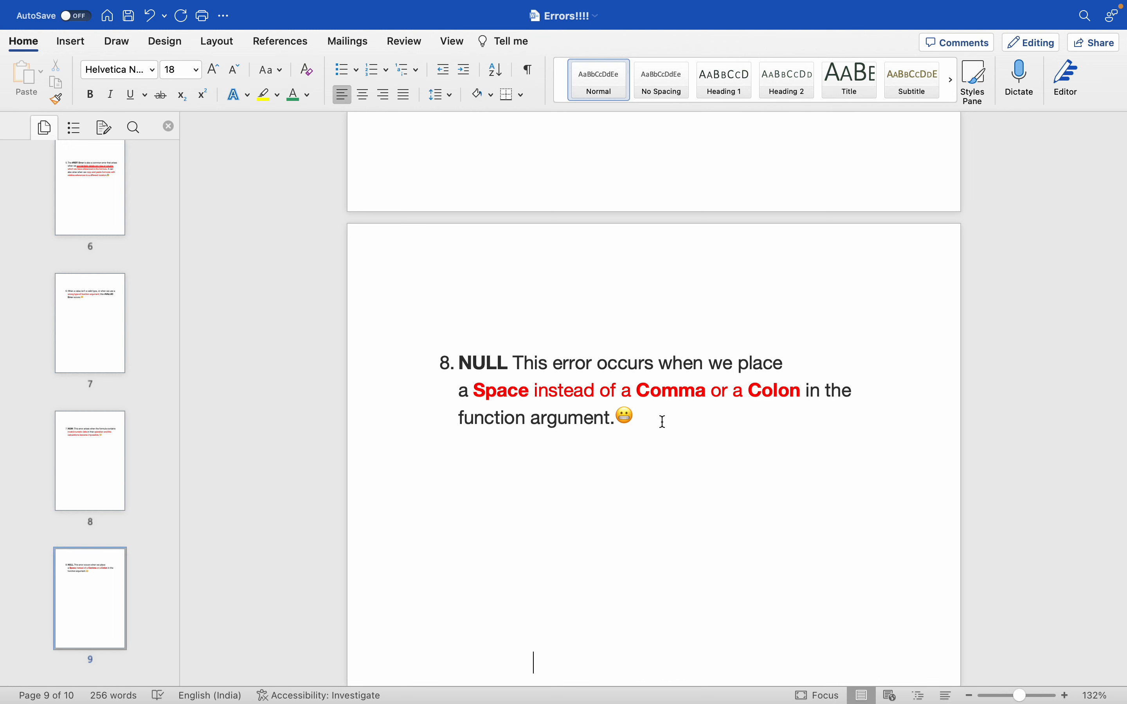
- Switch to Excel, open the NULL sheet, and examine the SUM formula in E5 and its range D5:D10
key("super+Tab")
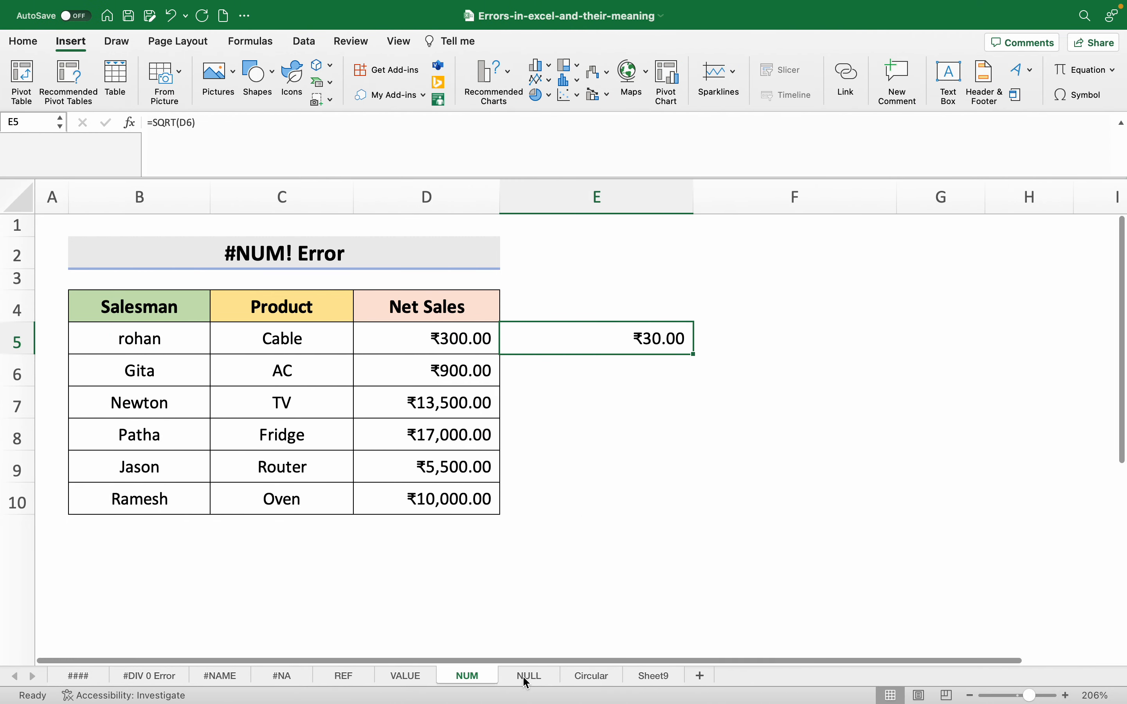
left_click(527, 677)
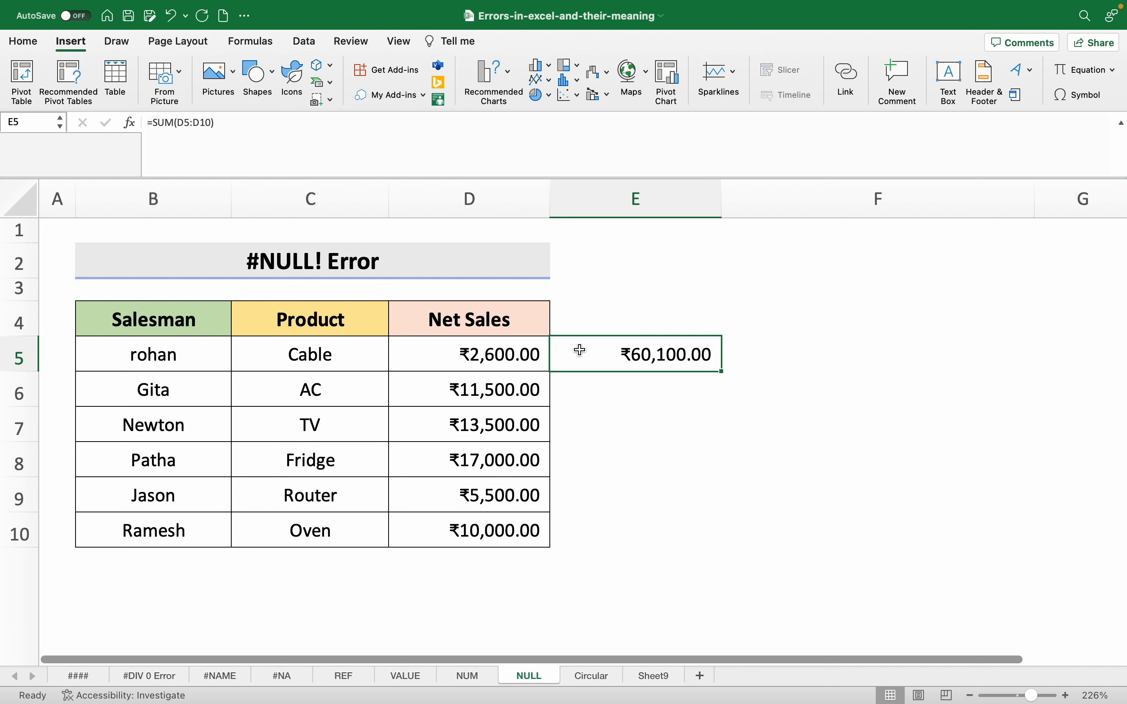
left_click(437, 365)
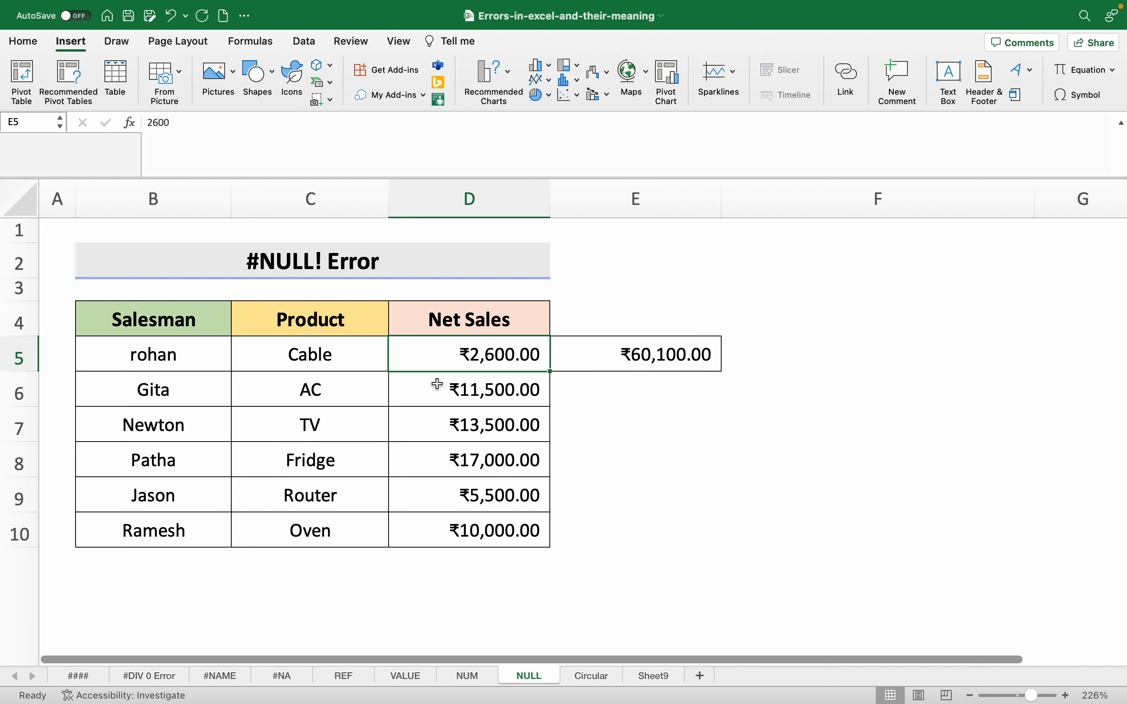
left_click_drag(436, 384, 438, 513)
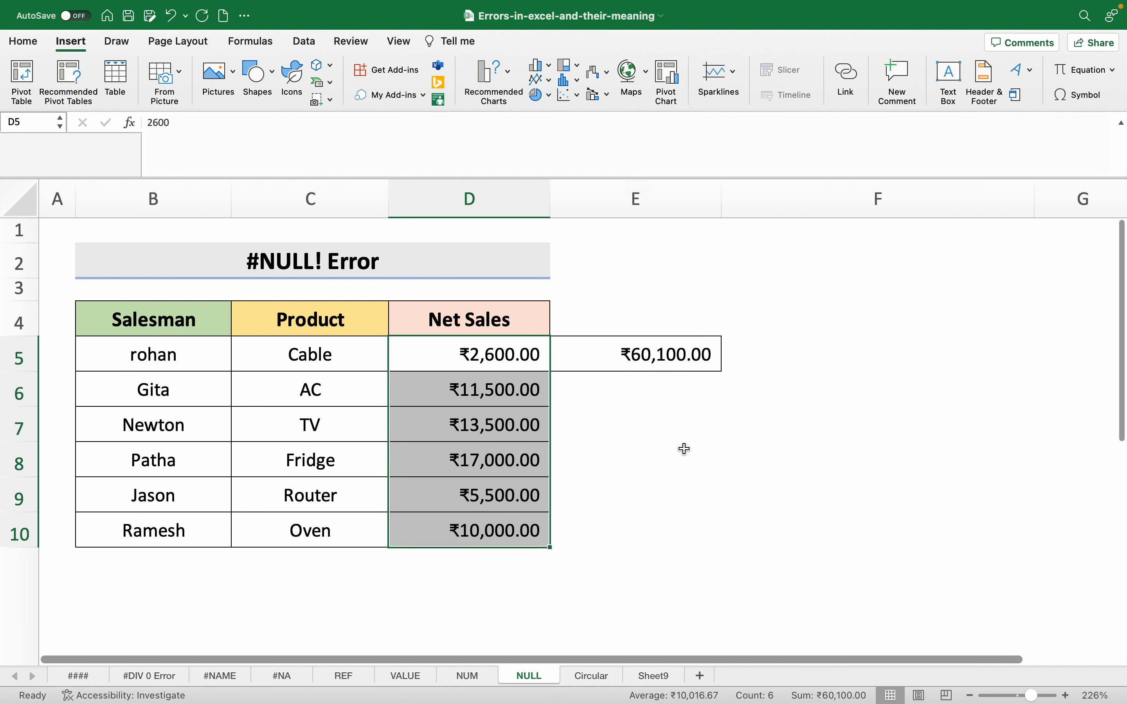
left_click(687, 359)
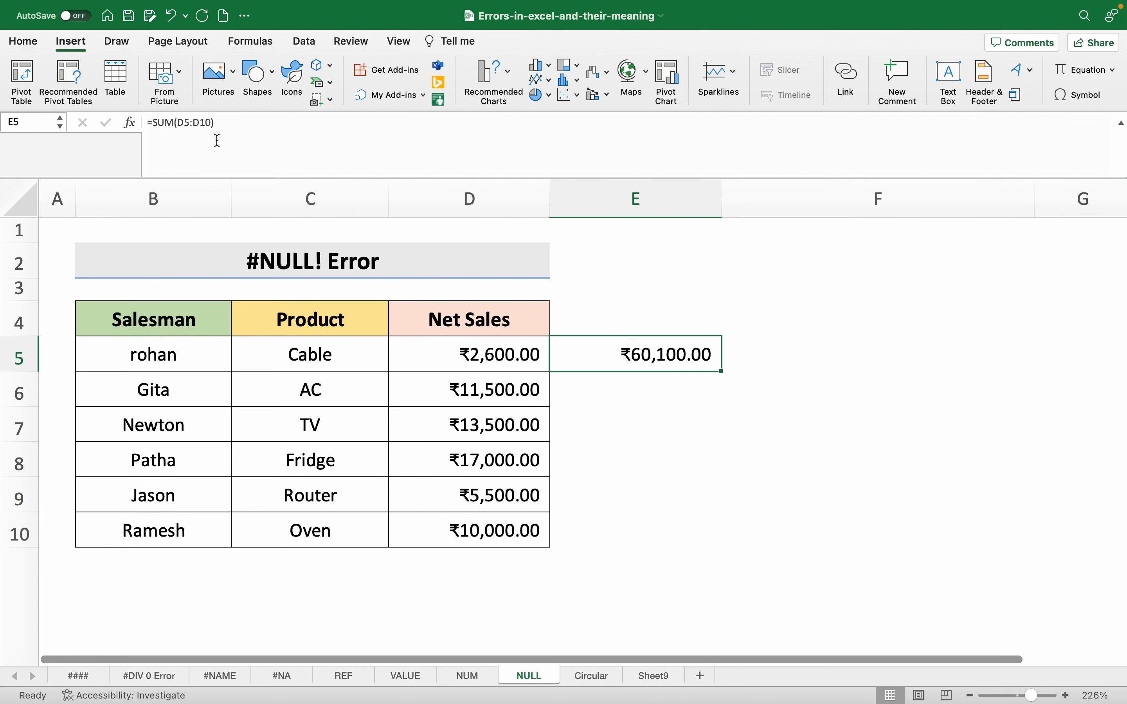
- Change the formula in E5 of the NULL sheet to =SUM(D5 D10), replacing the colon with a space, and inspect the cell
left_click(195, 124)
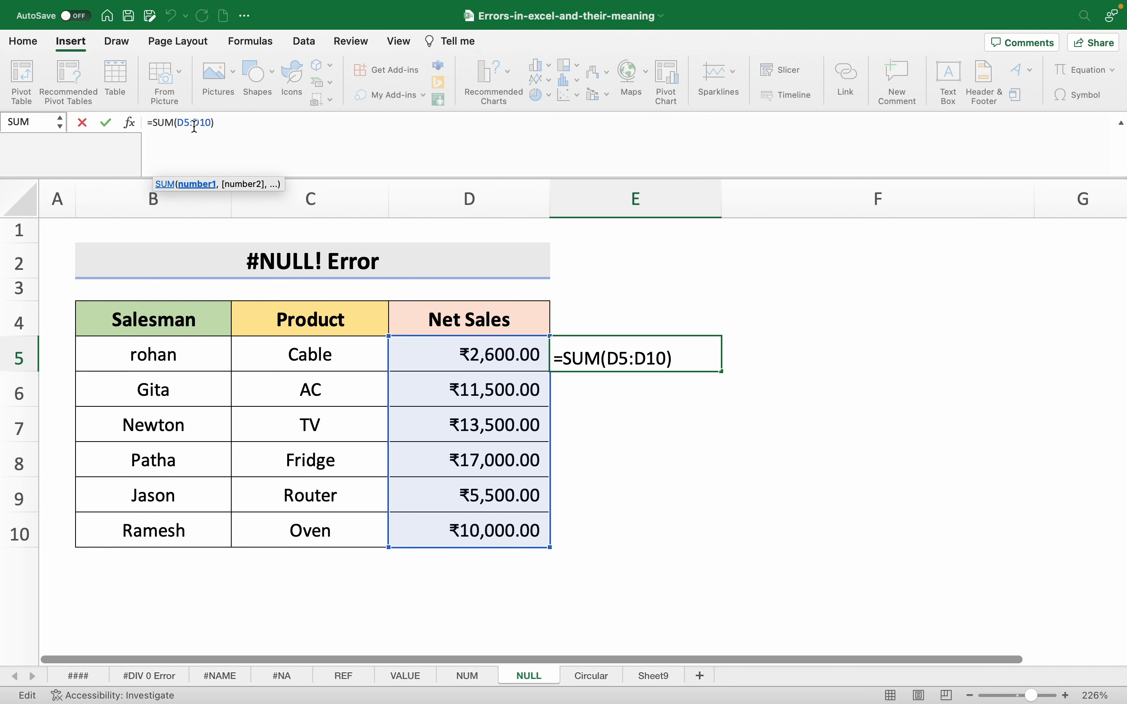
key("BackSpace")
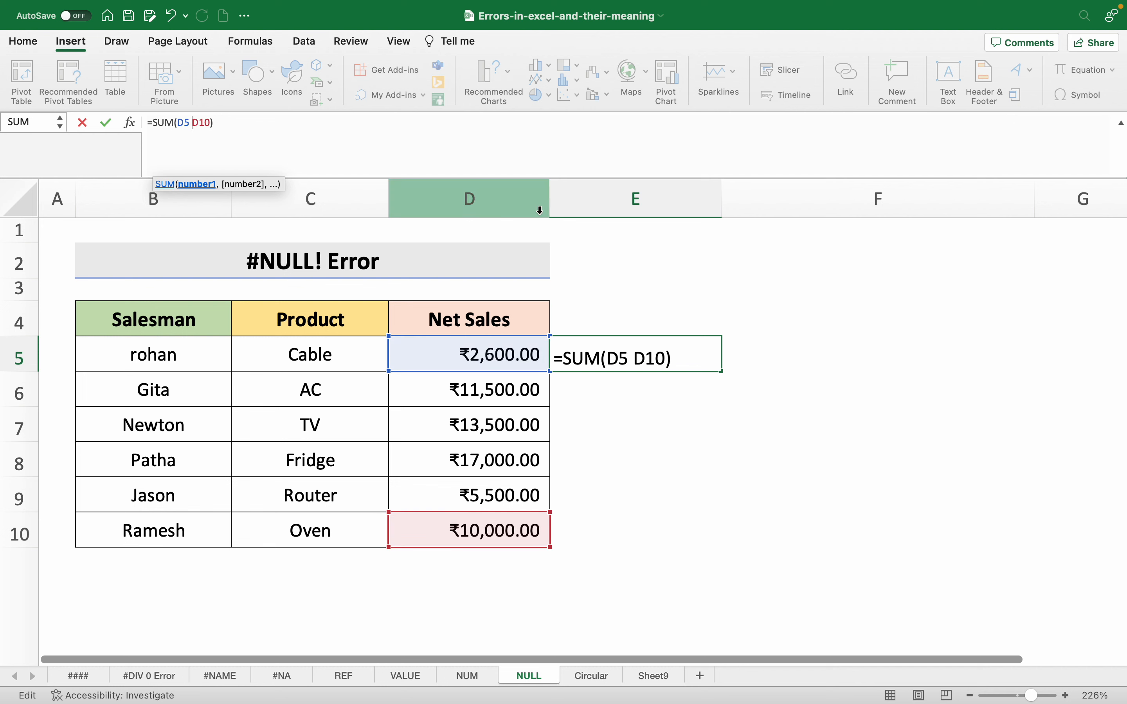
key("Return")
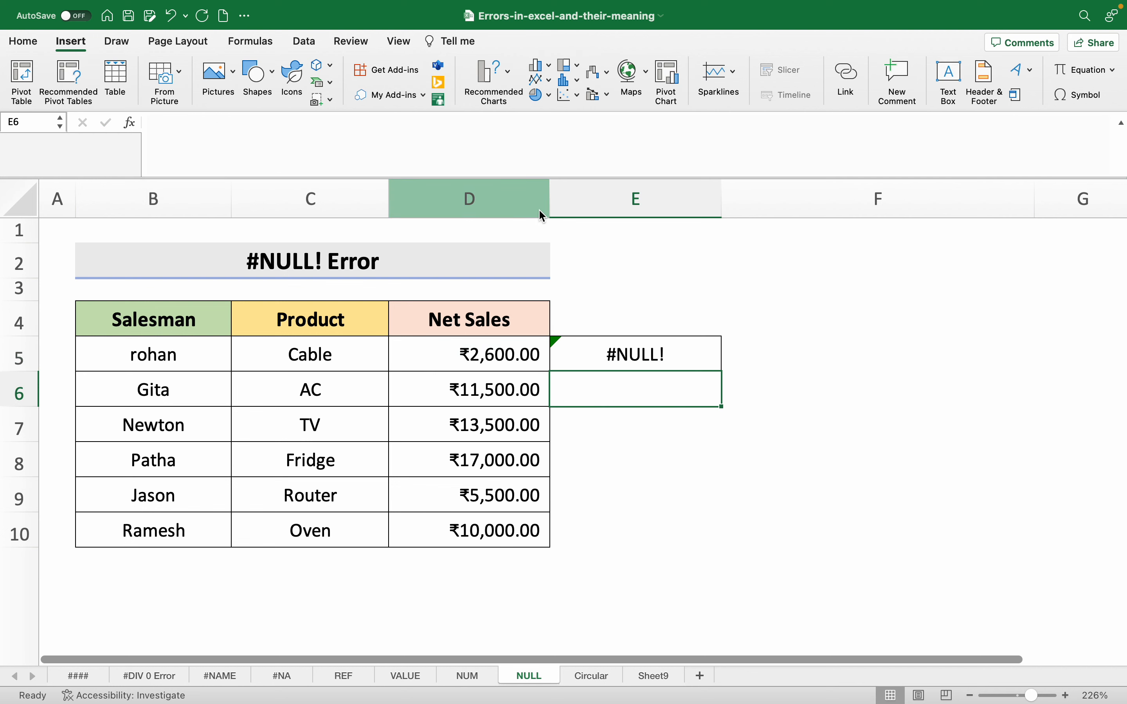
left_click(671, 349)
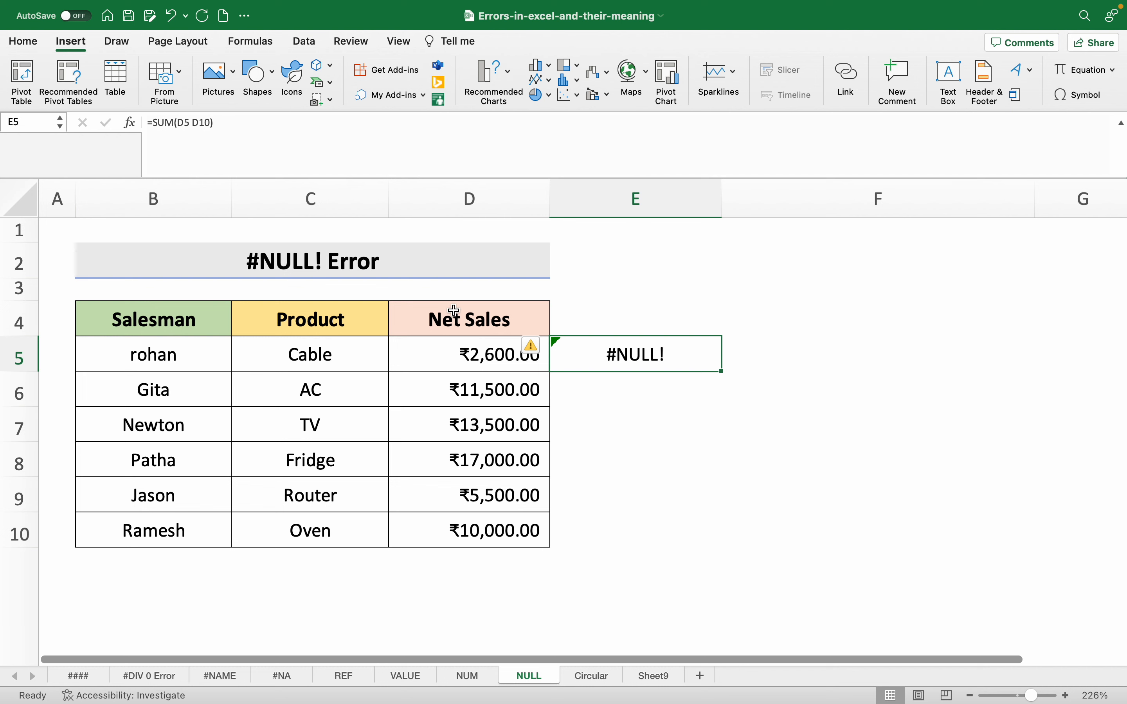
- Review the error examples on the REF, VALUE and #NA sheets, and return to the NULL sheet
left_click(351, 680)
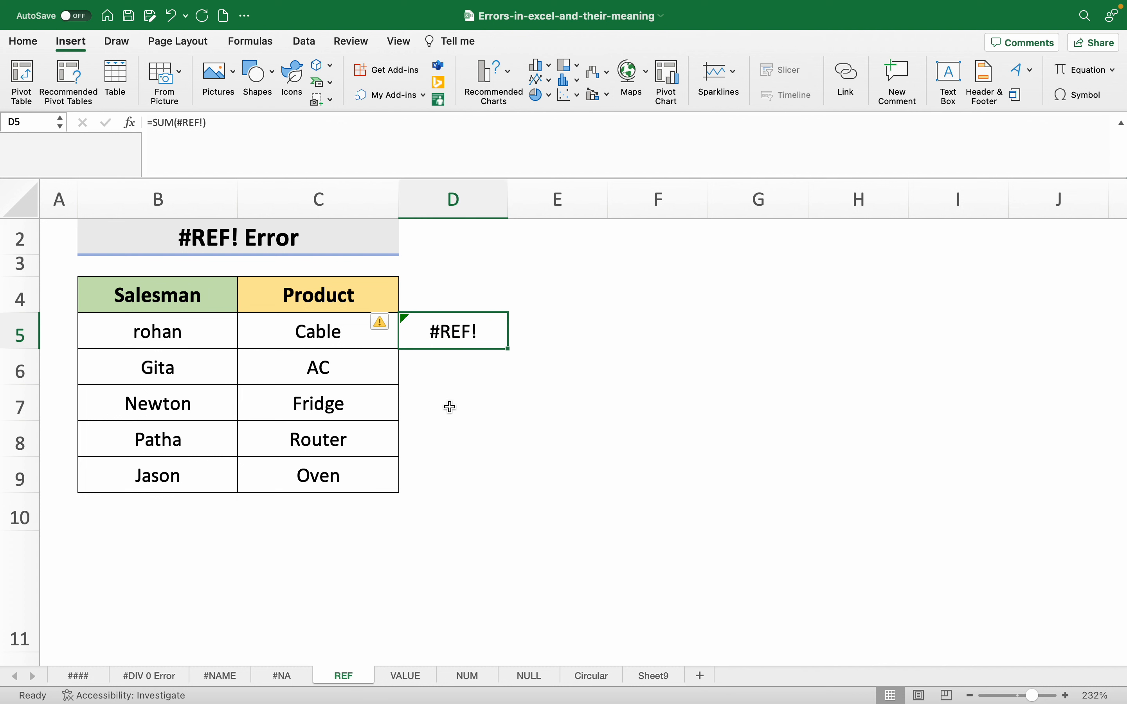
left_click(407, 678)
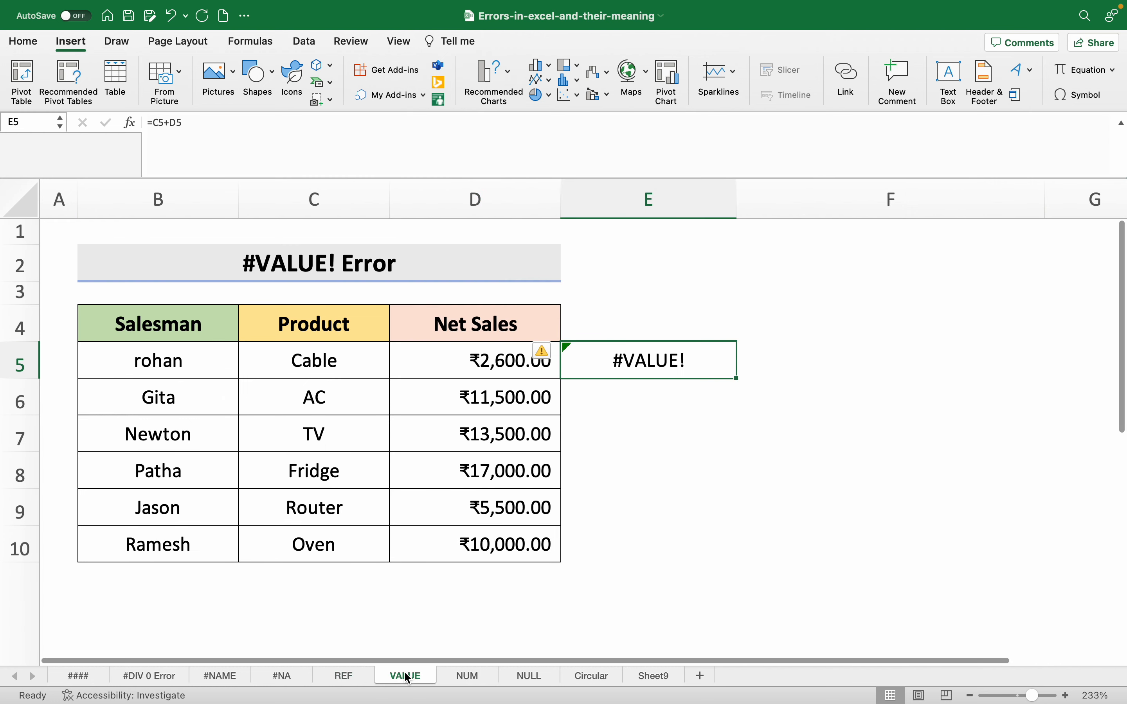
left_click(343, 684)
left_click(291, 685)
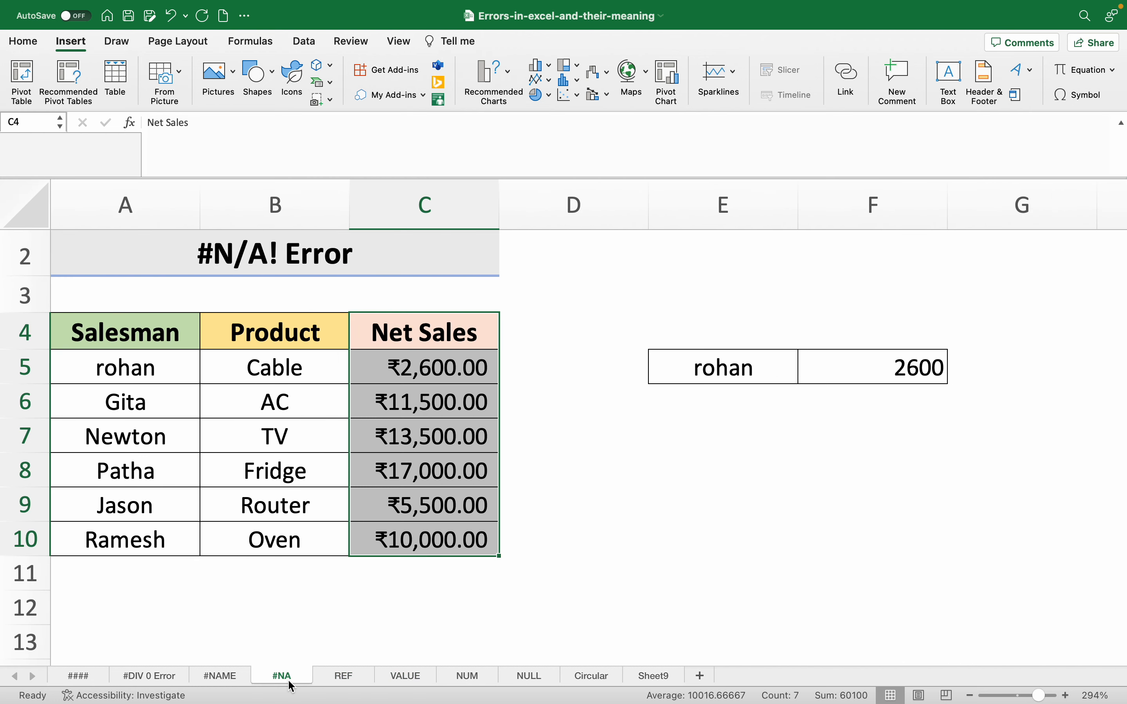
left_click(533, 680)
- Switch to Word and go from the NULL error note to the Circular Reference Error note on page 10
key("super+Tab")
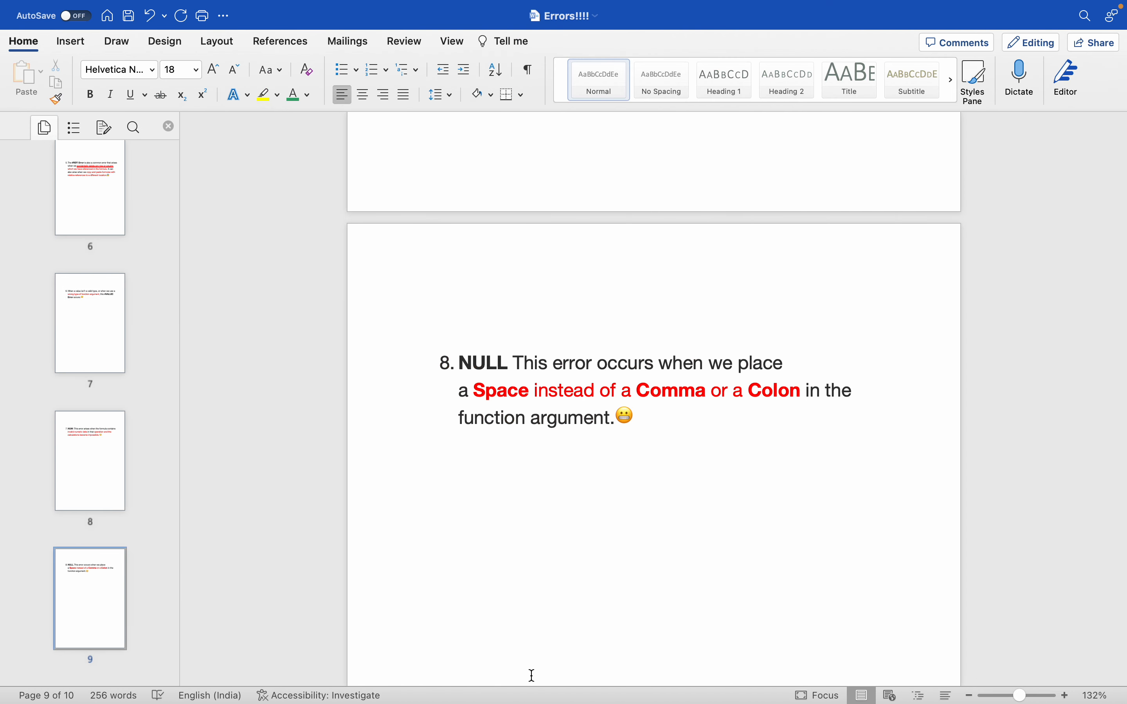
left_click(534, 671)
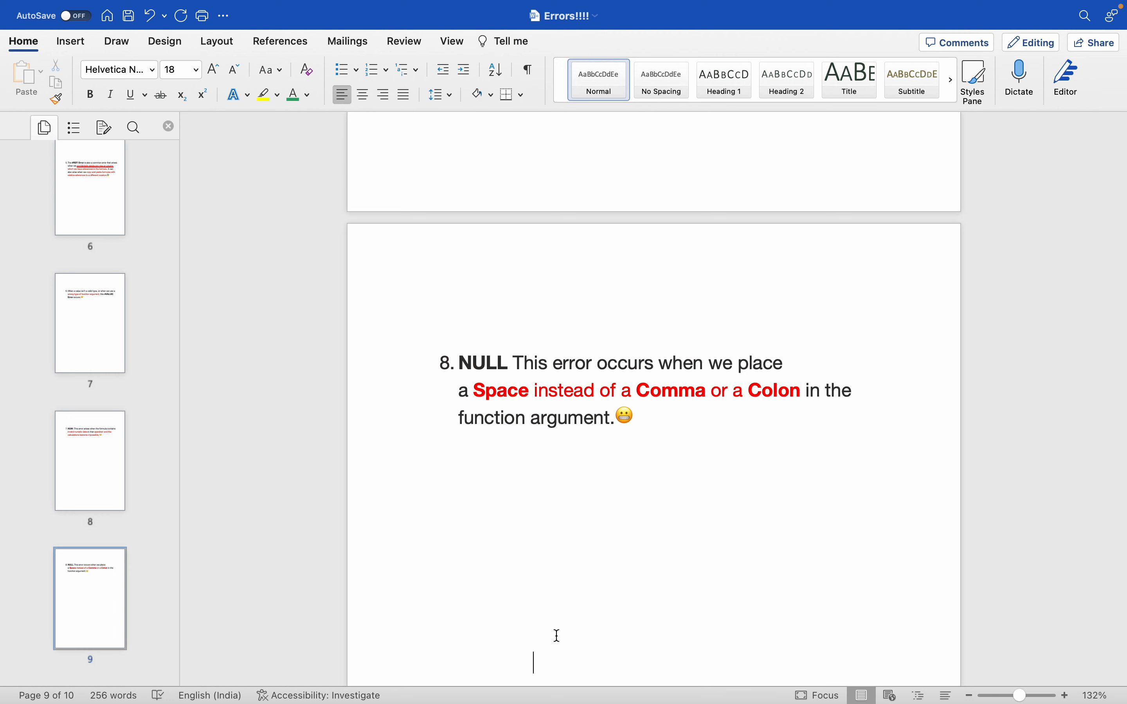
left_click(571, 624)
key("Down")
key("Down")
key("Down")
key("Down")
key("Down")
key("Down")
key("Down")
key("Down")
key("Down")
key("Down")
key("Down")
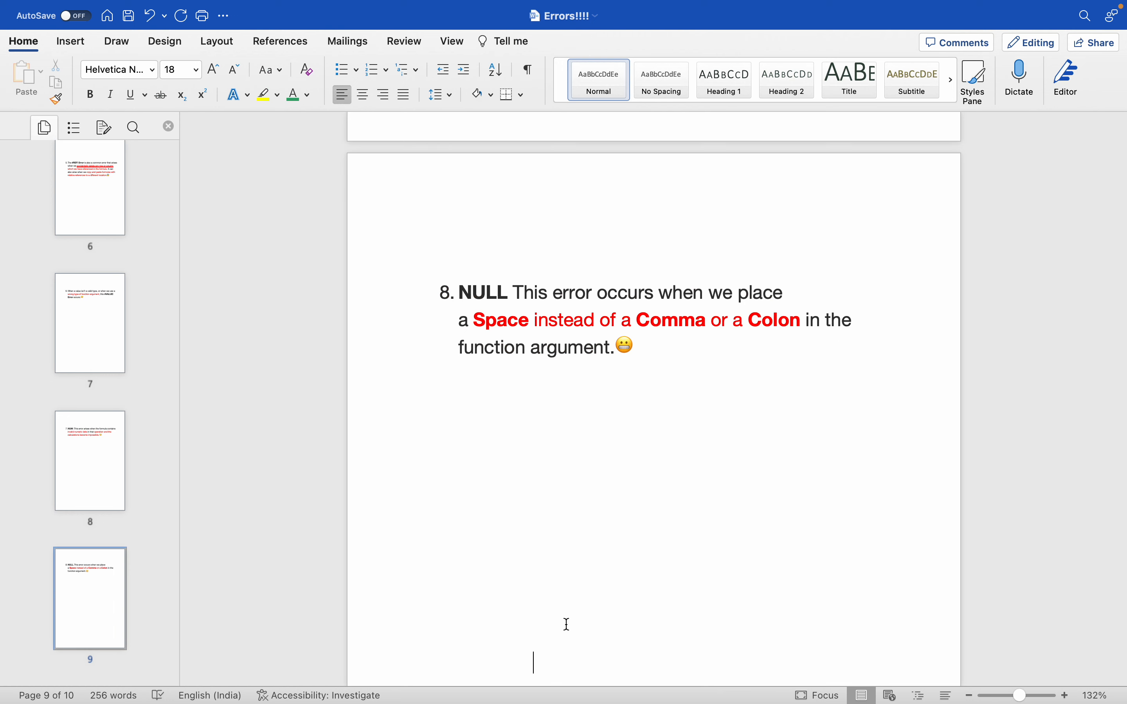
key("Down")
key("Down")
key("Down")
key("Down")
key("Down")
key("Down")
key("Down")
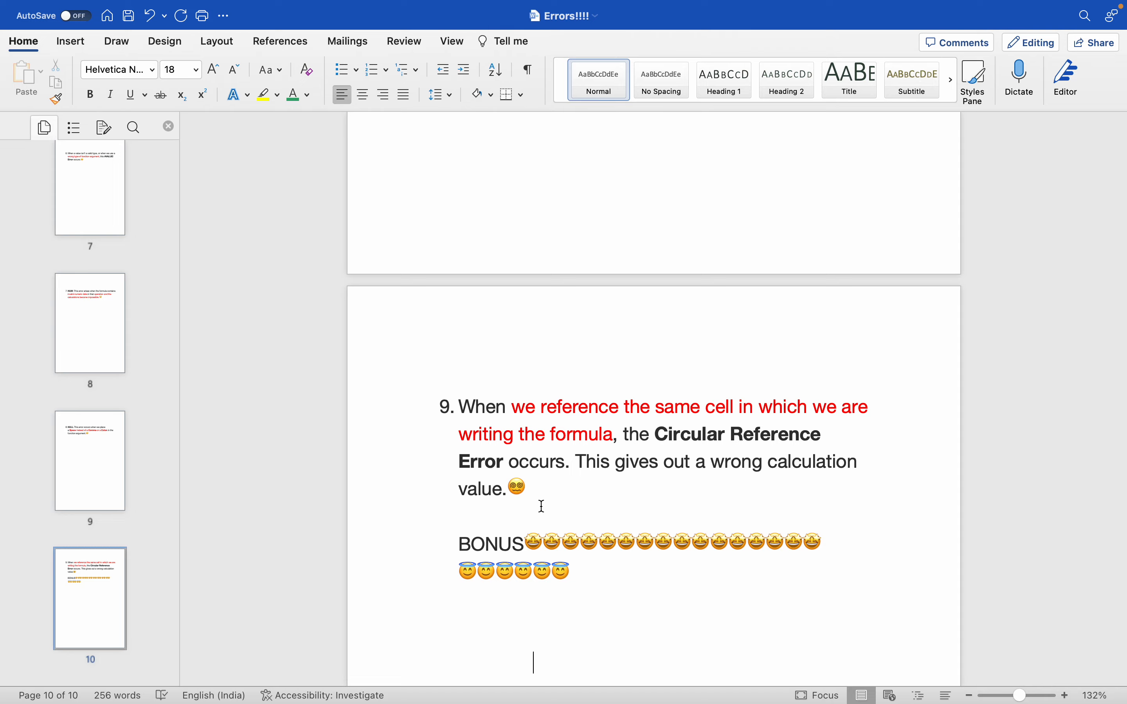
- Switch to Excel, change the formula in E5 of the Circular sheet to =D5+D6+D7+E5, and inspect the cell
key("super+Tab")
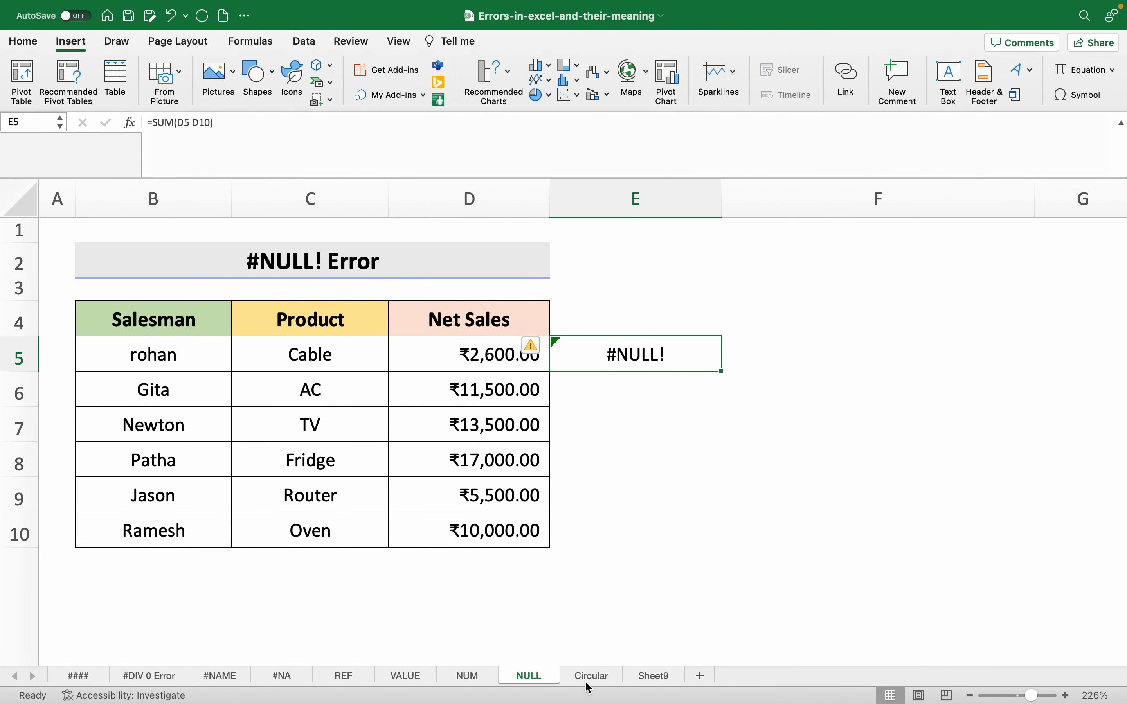
left_click(589, 677)
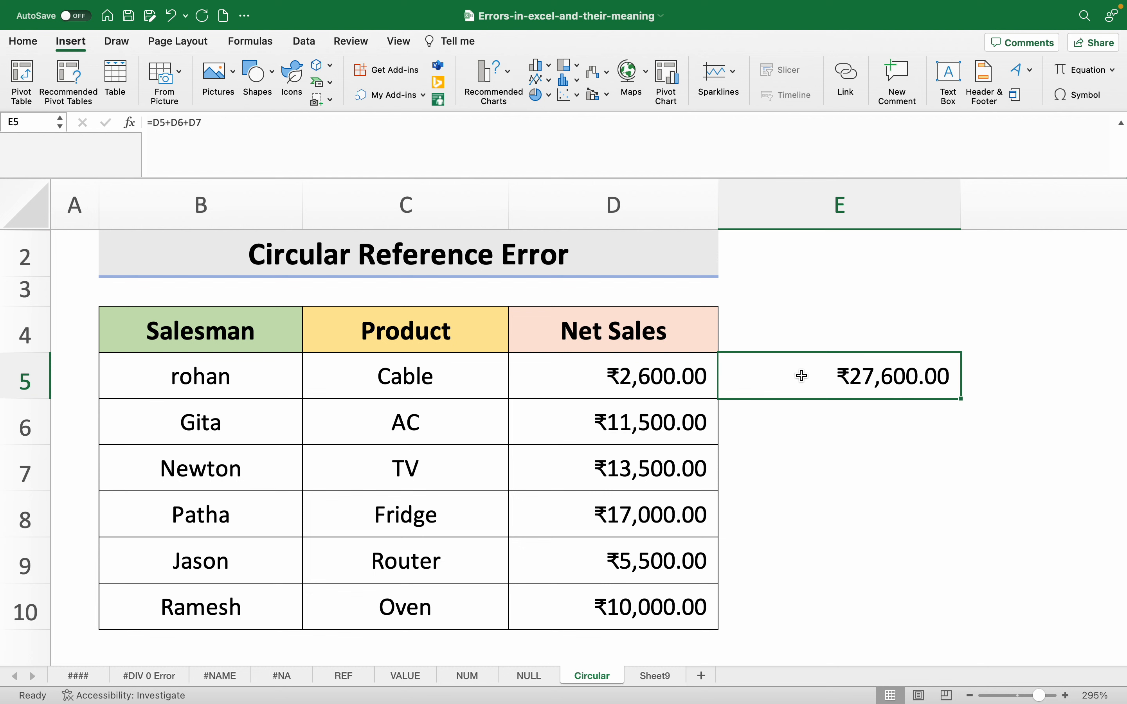
left_click(311, 132)
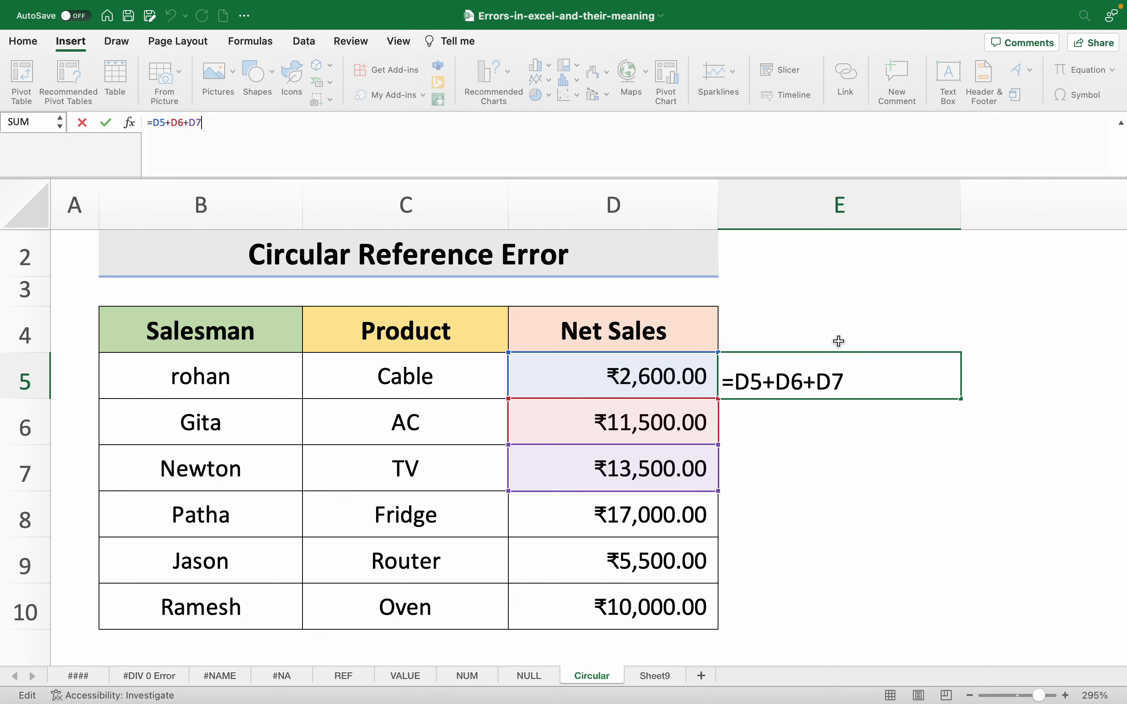
type("+e5")
key("Return")
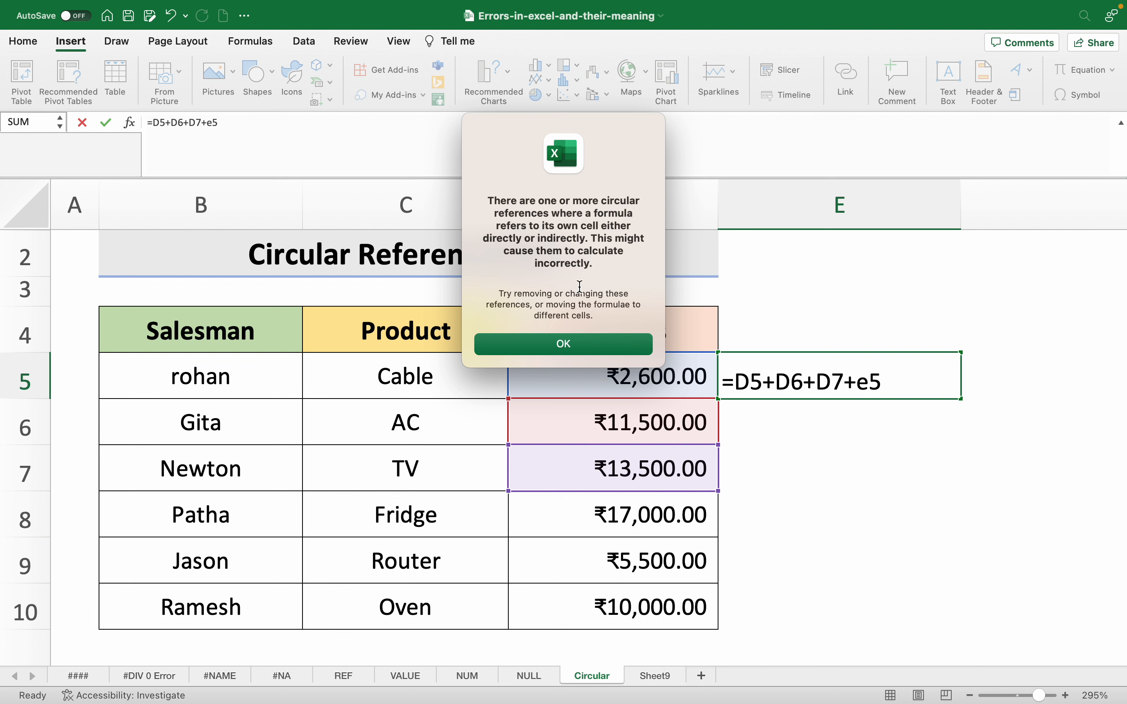
left_click(564, 346)
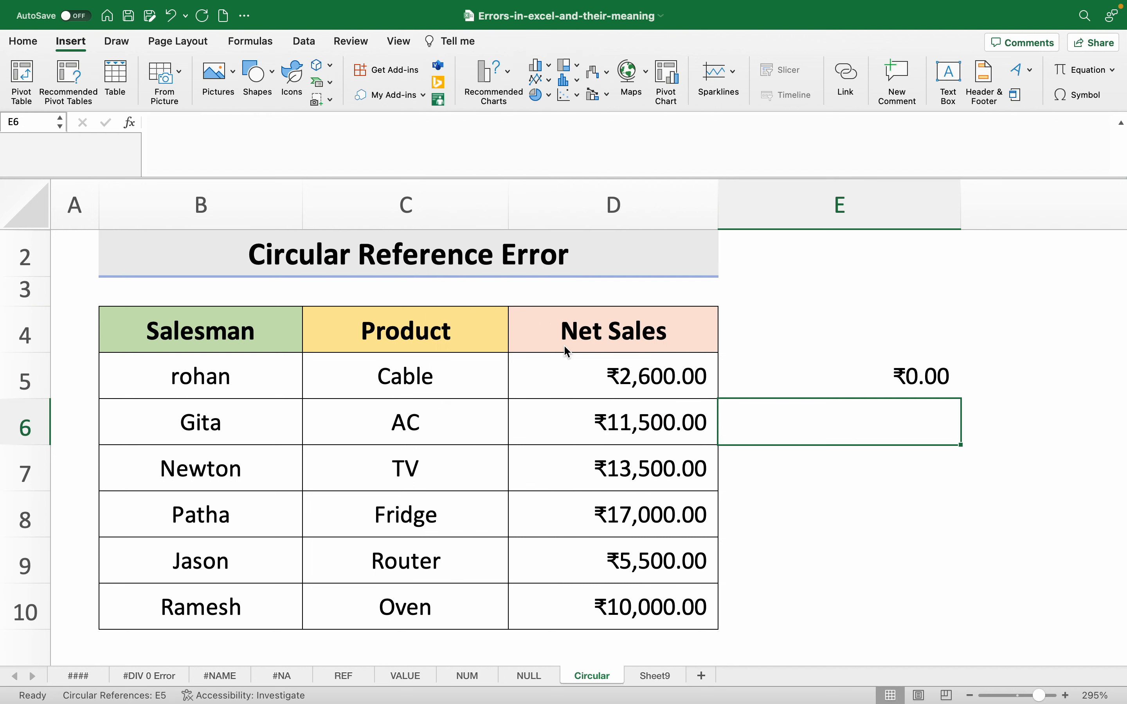
left_click(897, 380)
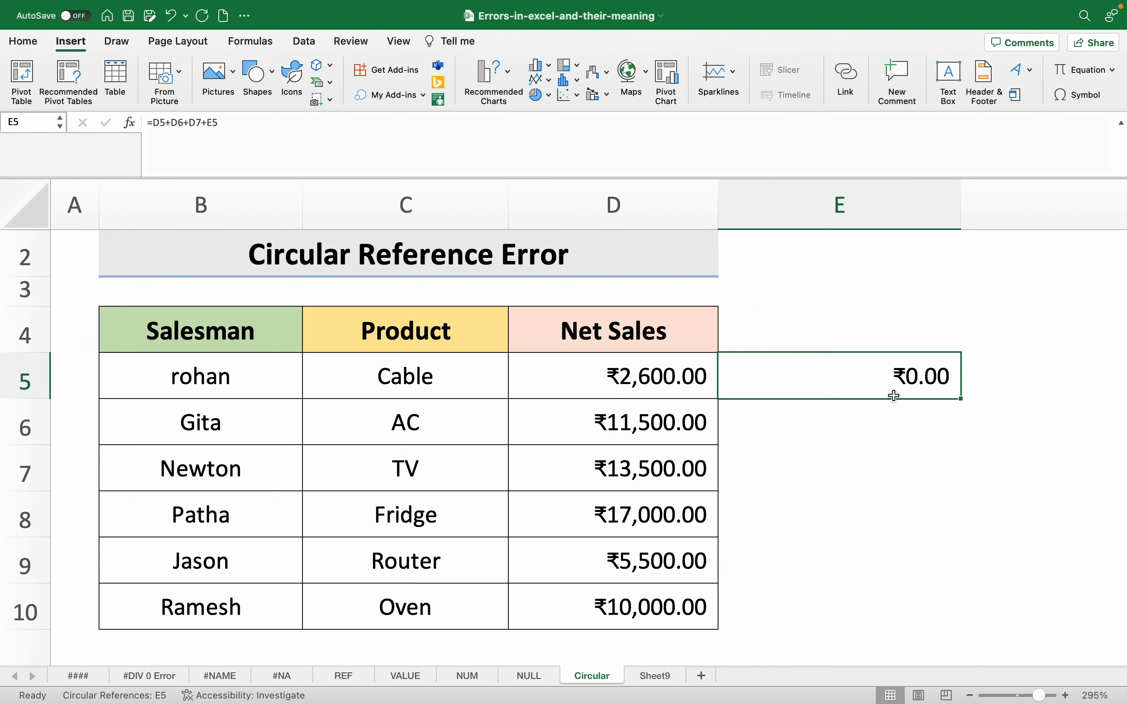
- Switch to Word and view the BONUS line below the Circular Reference Error note on page 10
key("super+Tab")
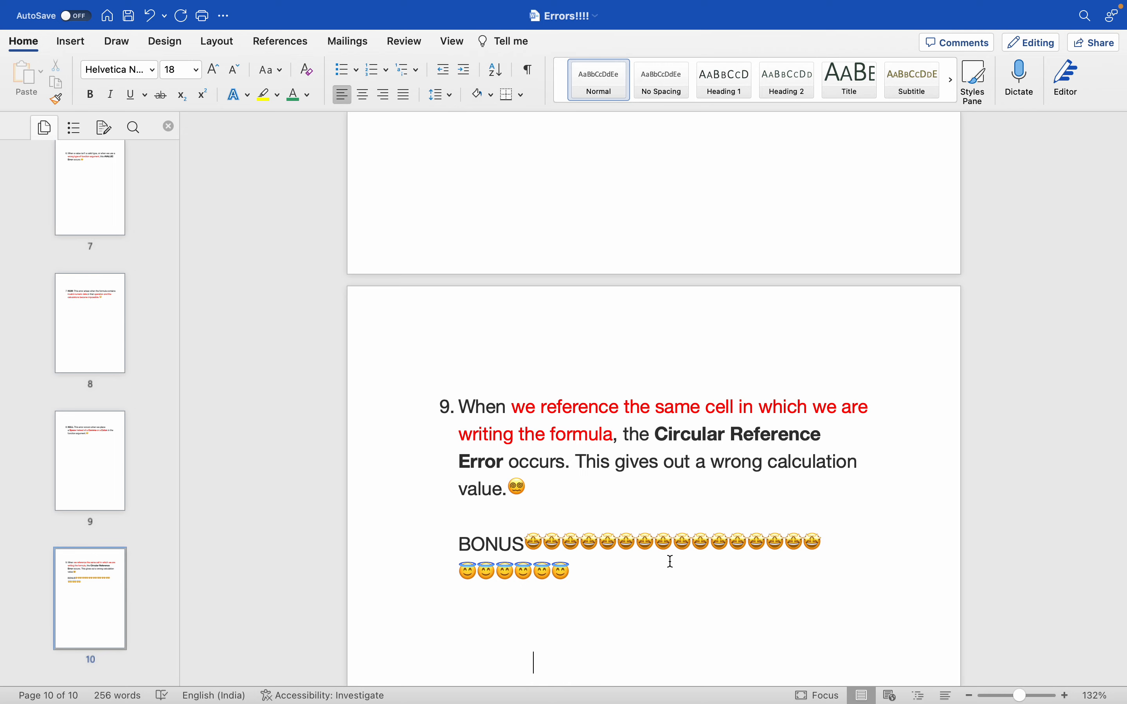
- Switch to Excel and view the BONUS SHORTCUTS list on Sheet9 at a larger zoom
key("super+Tab")
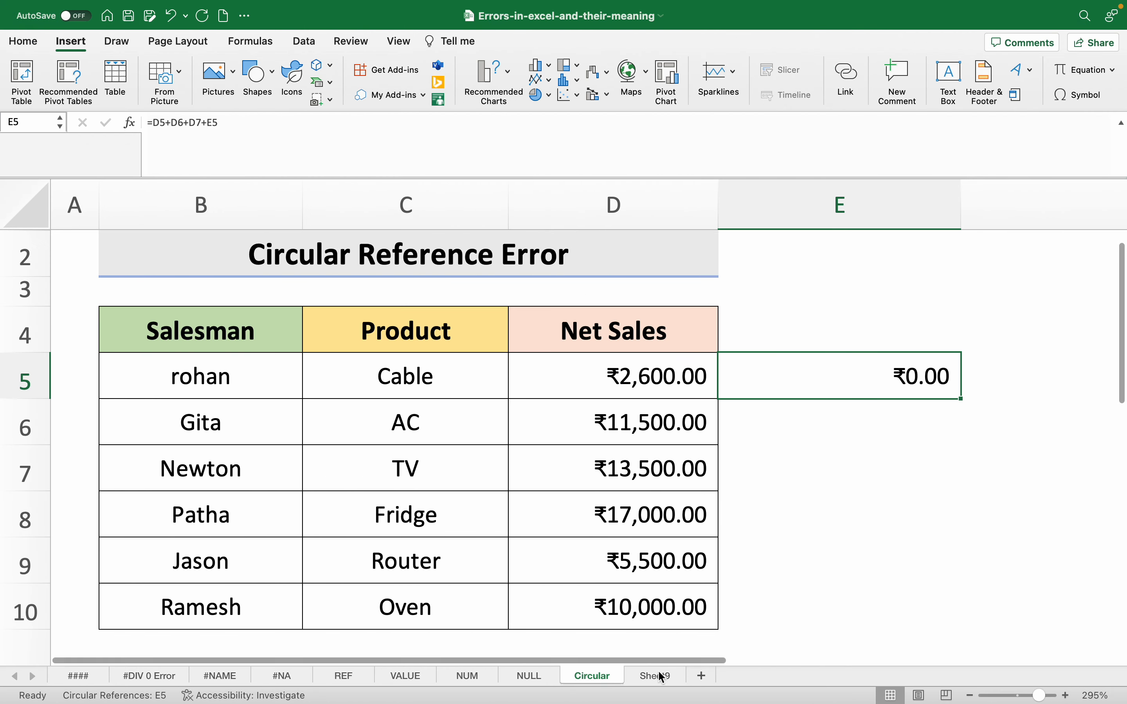
left_click(658, 676)
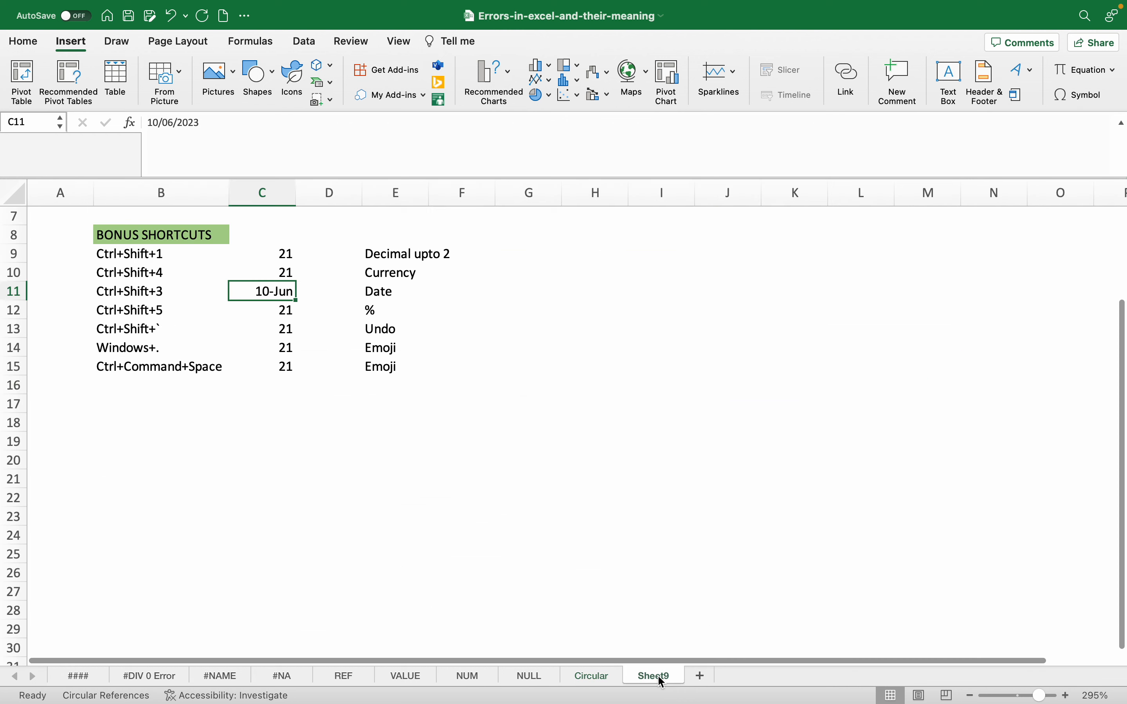
left_click(478, 459)
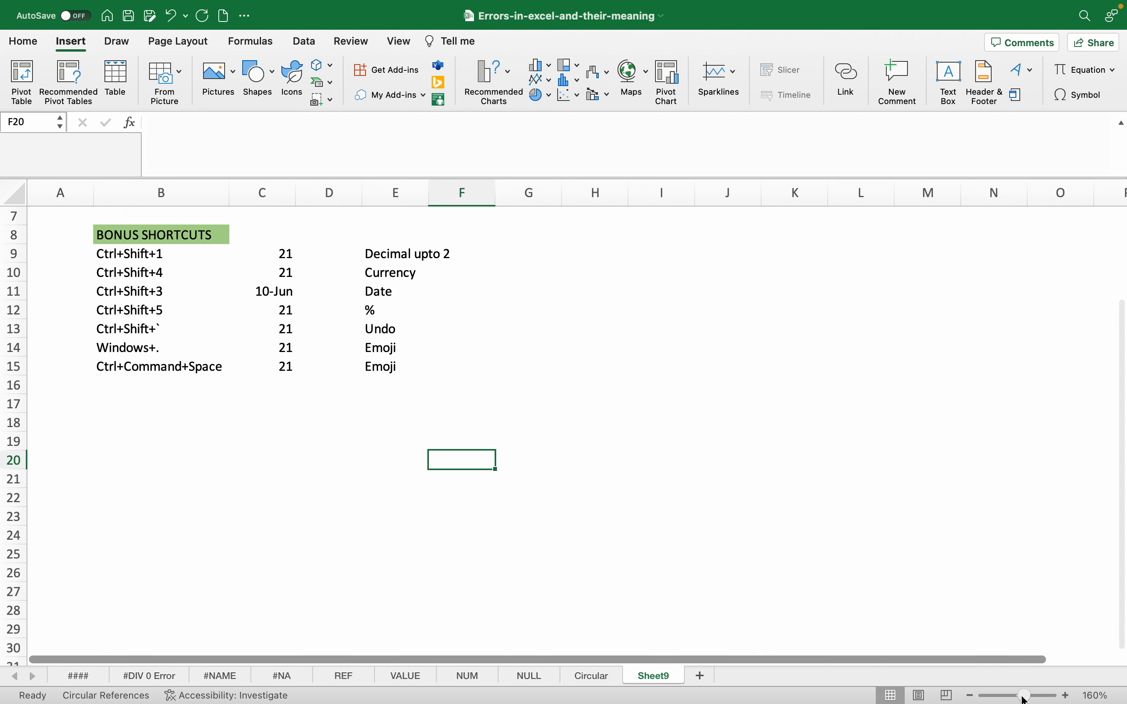
left_click_drag(1027, 699, 1033, 698)
left_click(873, 421)
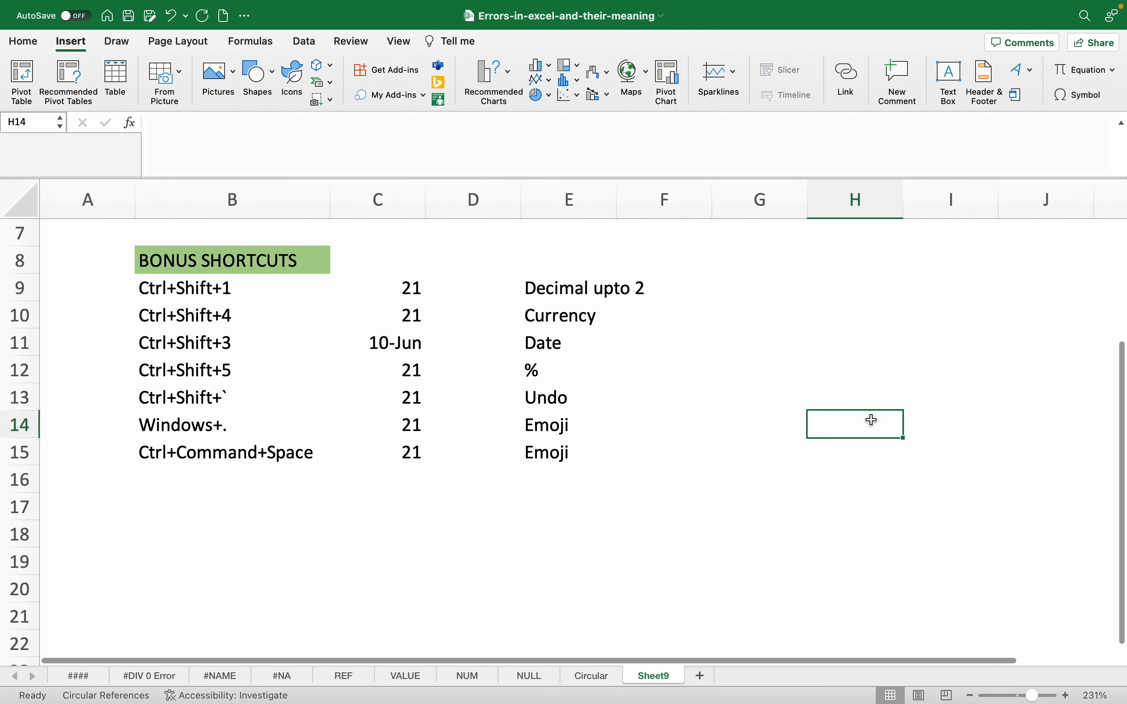
- On Sheet9, format C9 as a number with two decimals and C10 as rupee currency
left_click(409, 290)
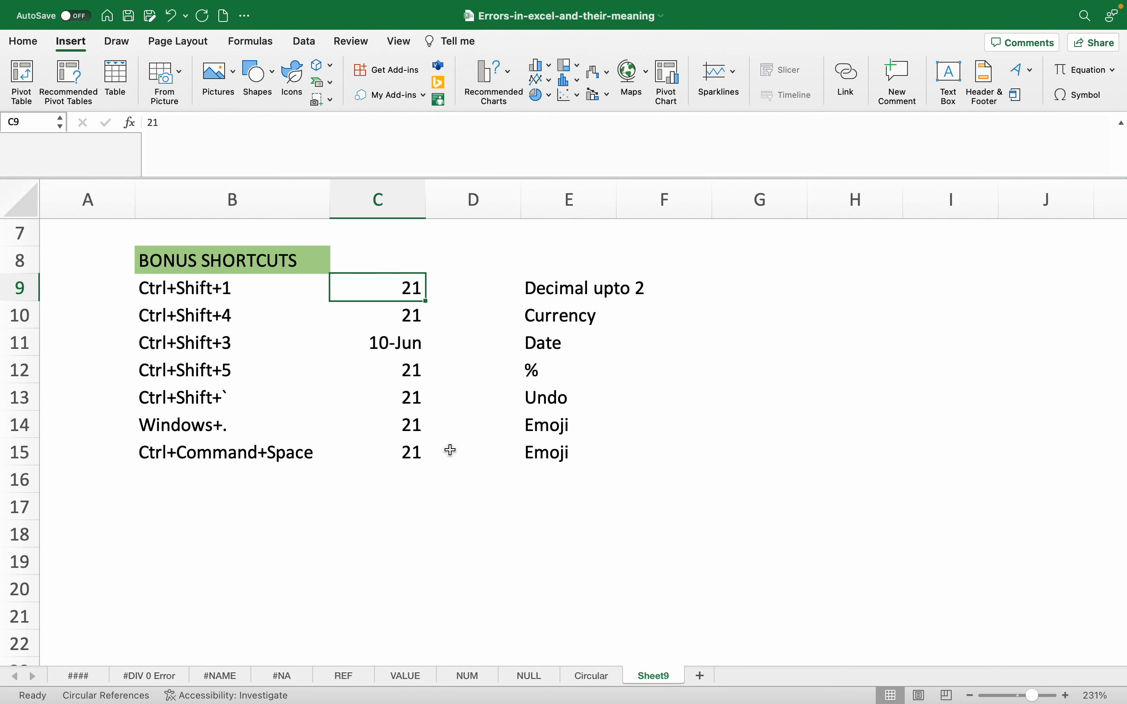
key("ctrl+shift+1")
left_click(409, 317)
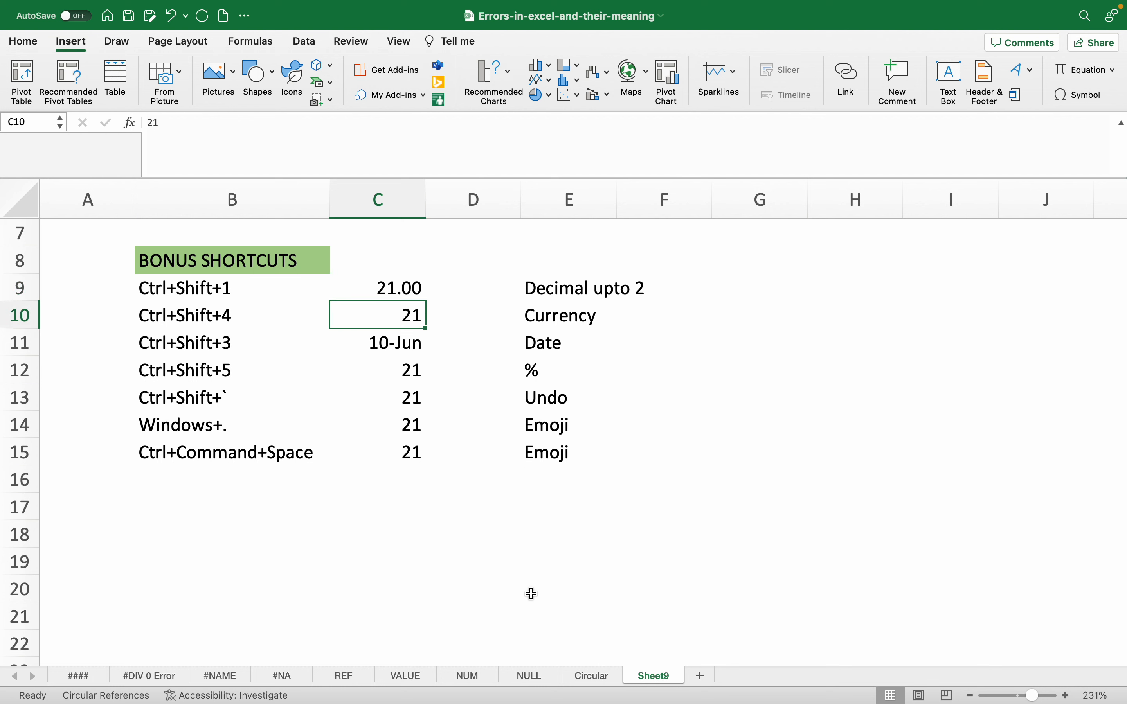
key("ctrl+shift+4")
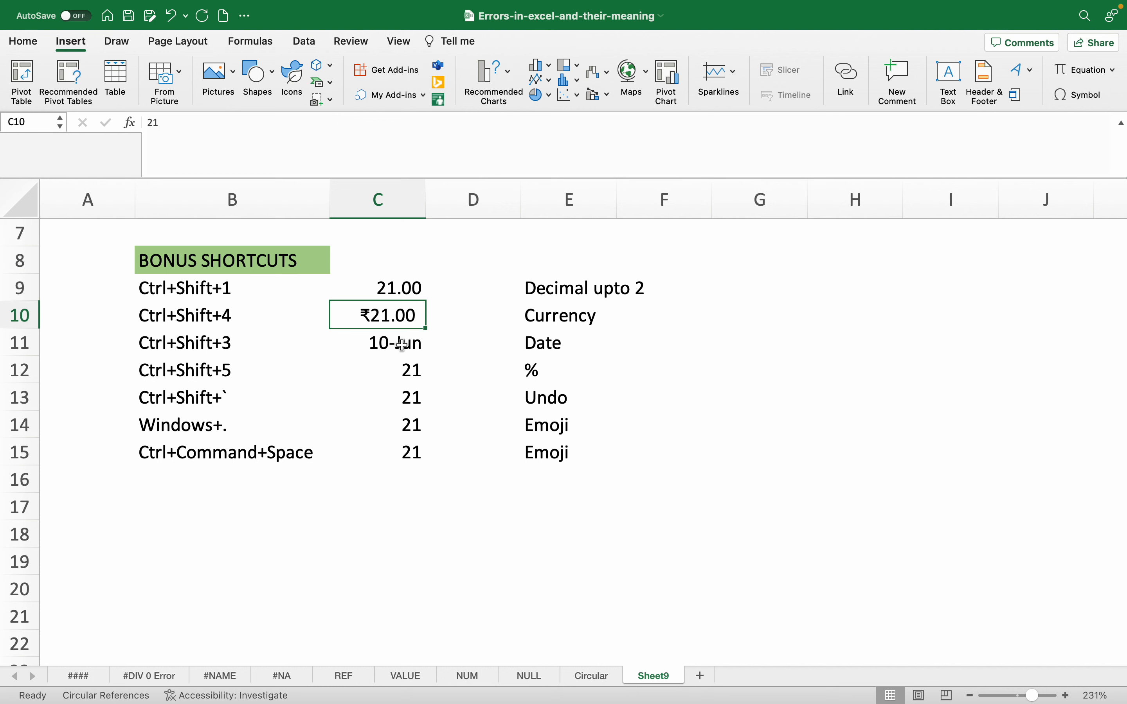
- Apply the day-month-year date format to the date in C11
left_click(404, 344)
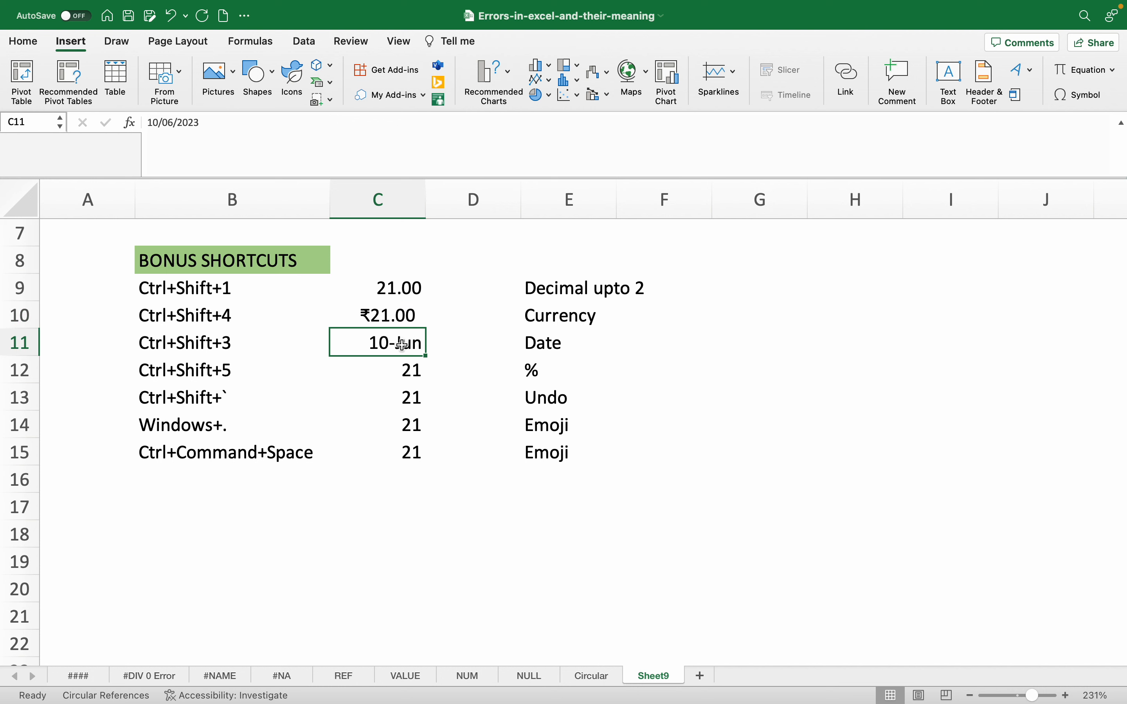
left_click(770, 440)
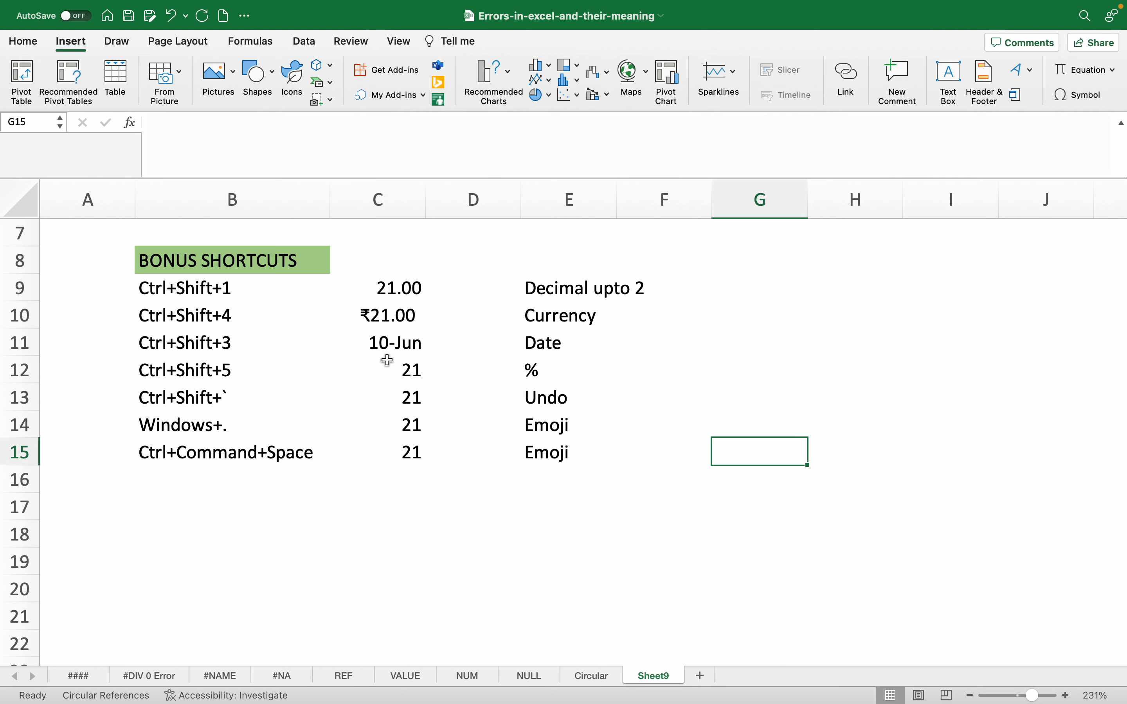
left_click(410, 348)
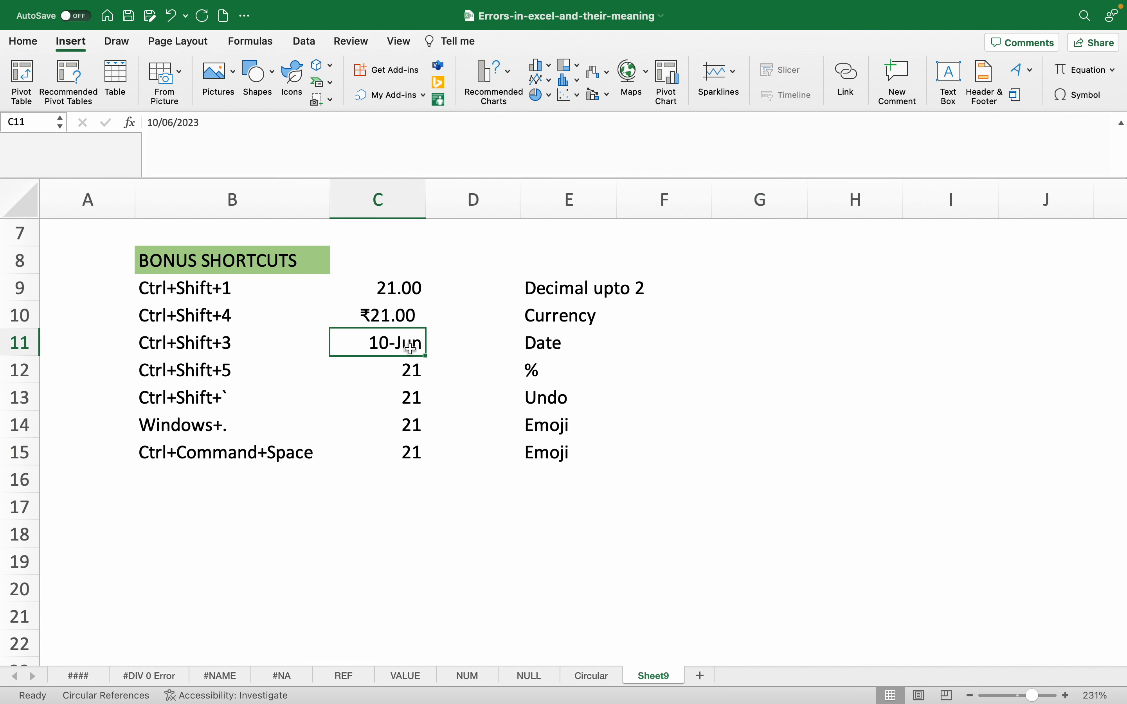
left_click(861, 358)
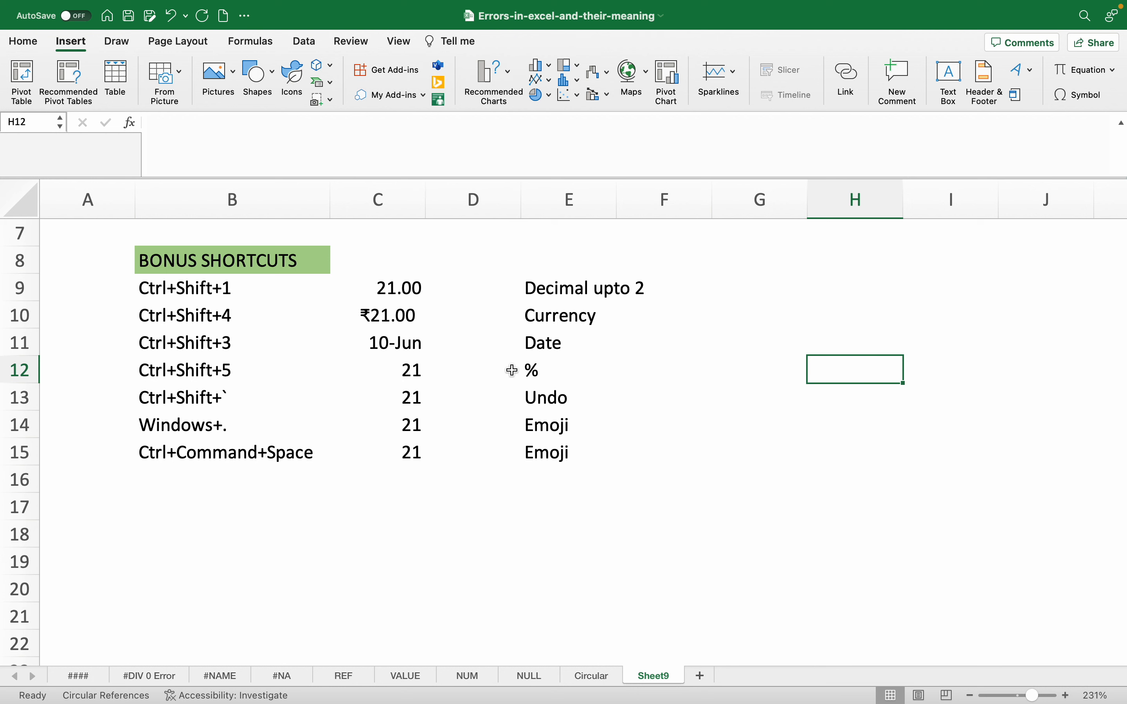
left_click(403, 351)
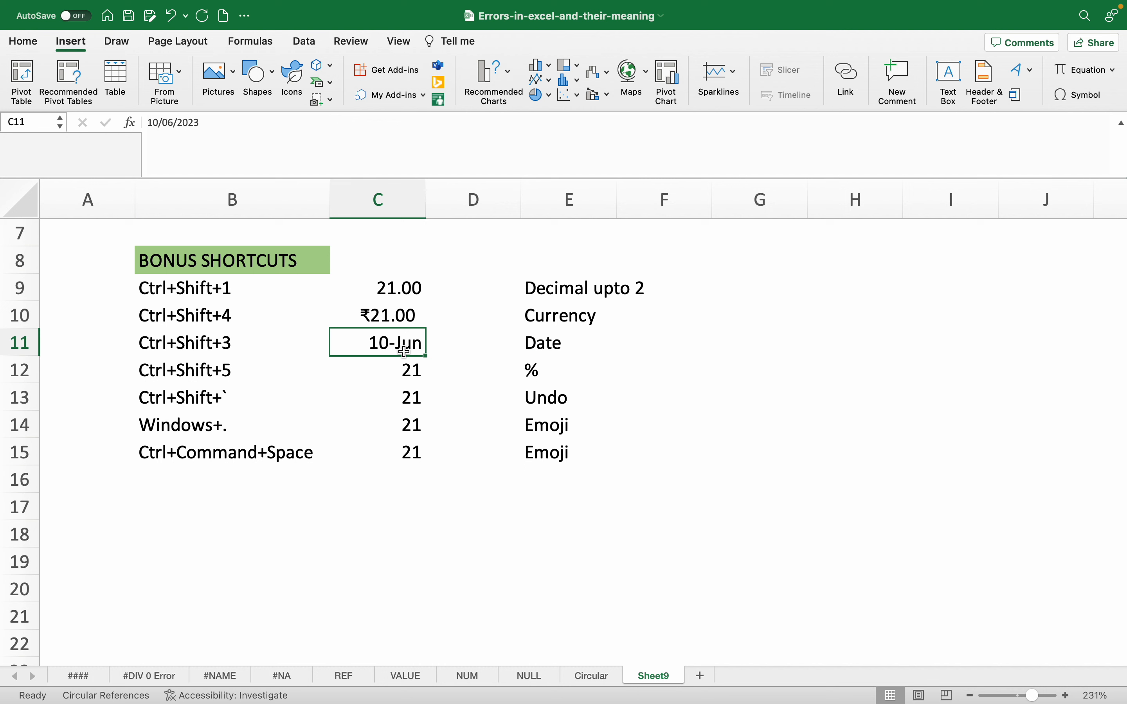
key("ctrl+shift+3")
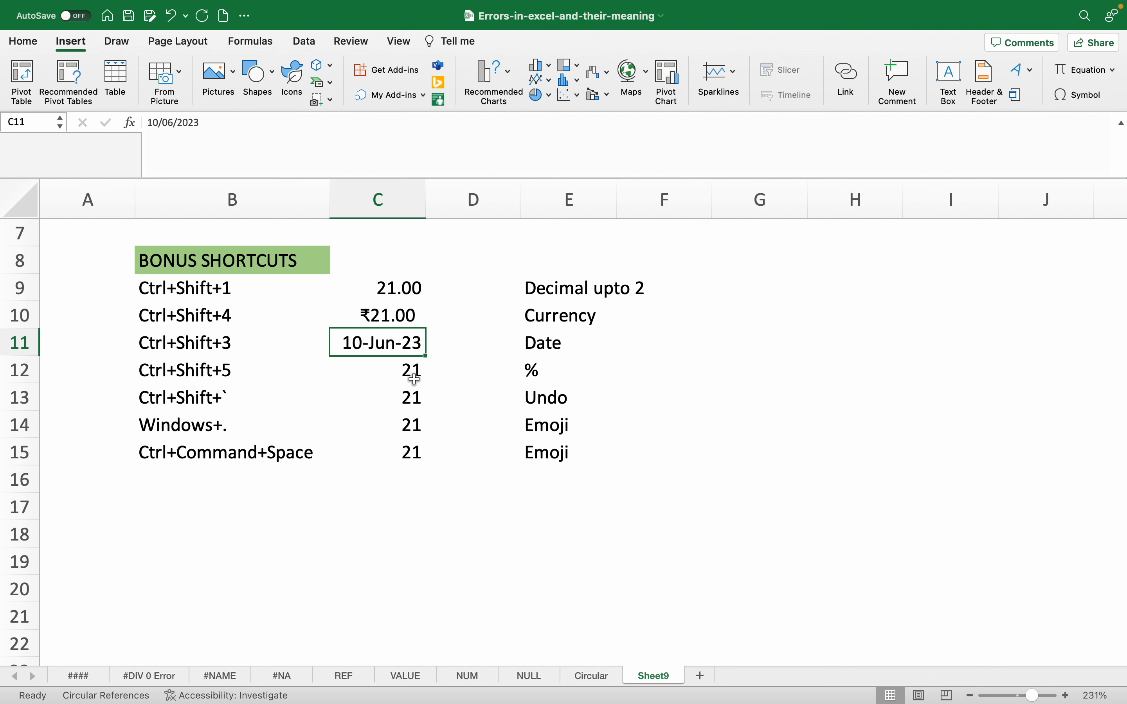
- Apply the percentage format to C12, inspect the cell, and reset it to the General format
left_click(409, 366)
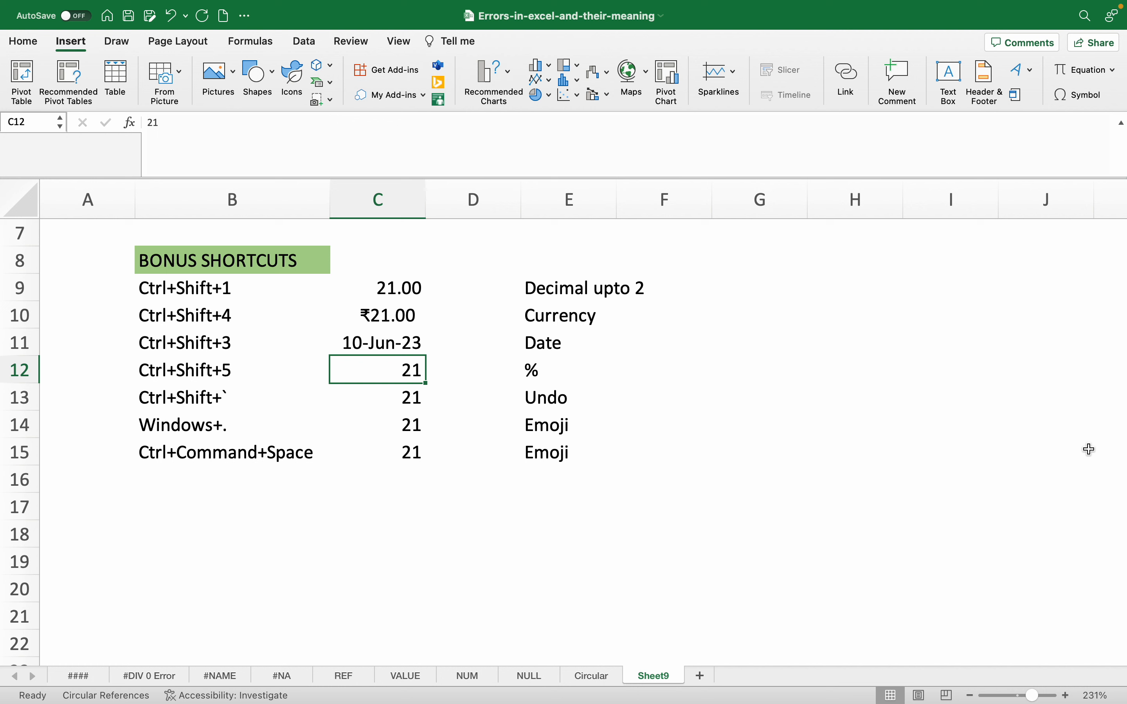
key("ctrl+shift+5")
left_click(419, 550)
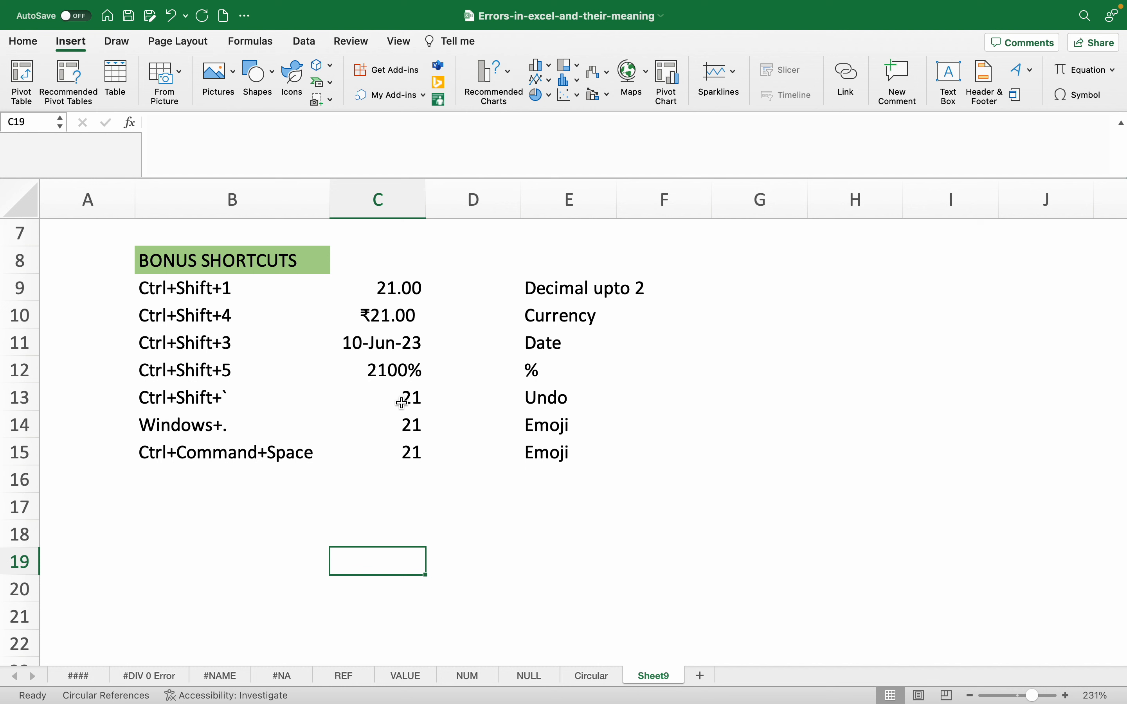
left_click(392, 370)
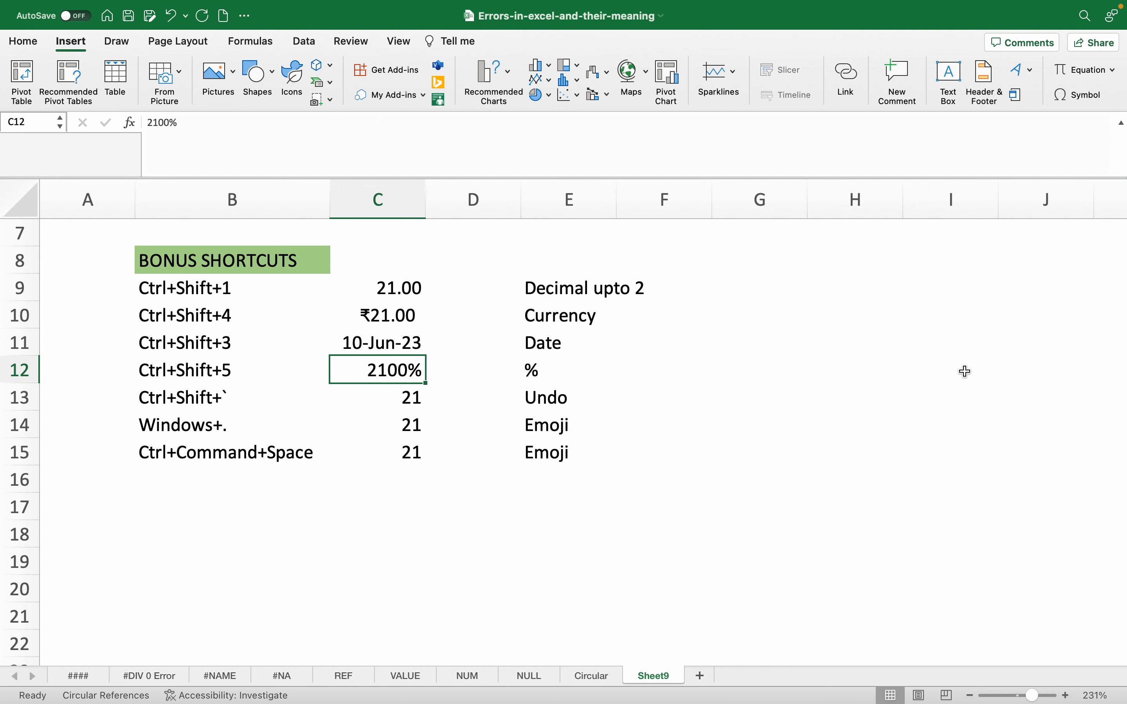
key("ctrl+shift+grave")
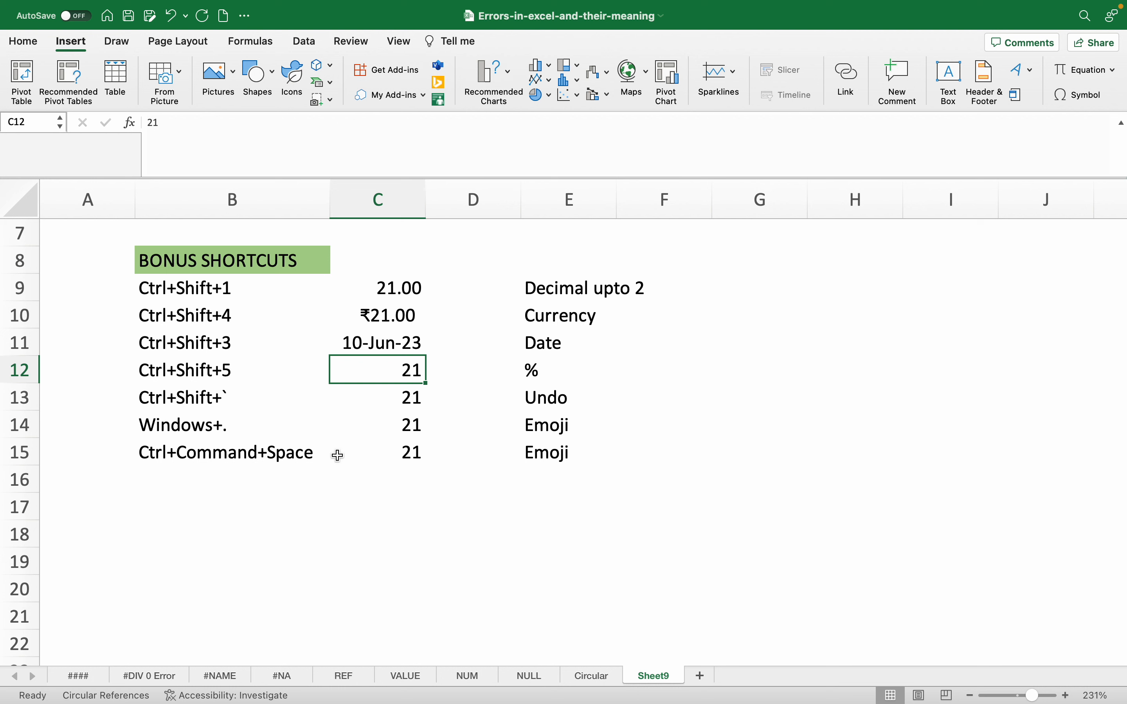
- Clear the contents of C14:C15 and open the emoji picker for cell C15
left_click(399, 431)
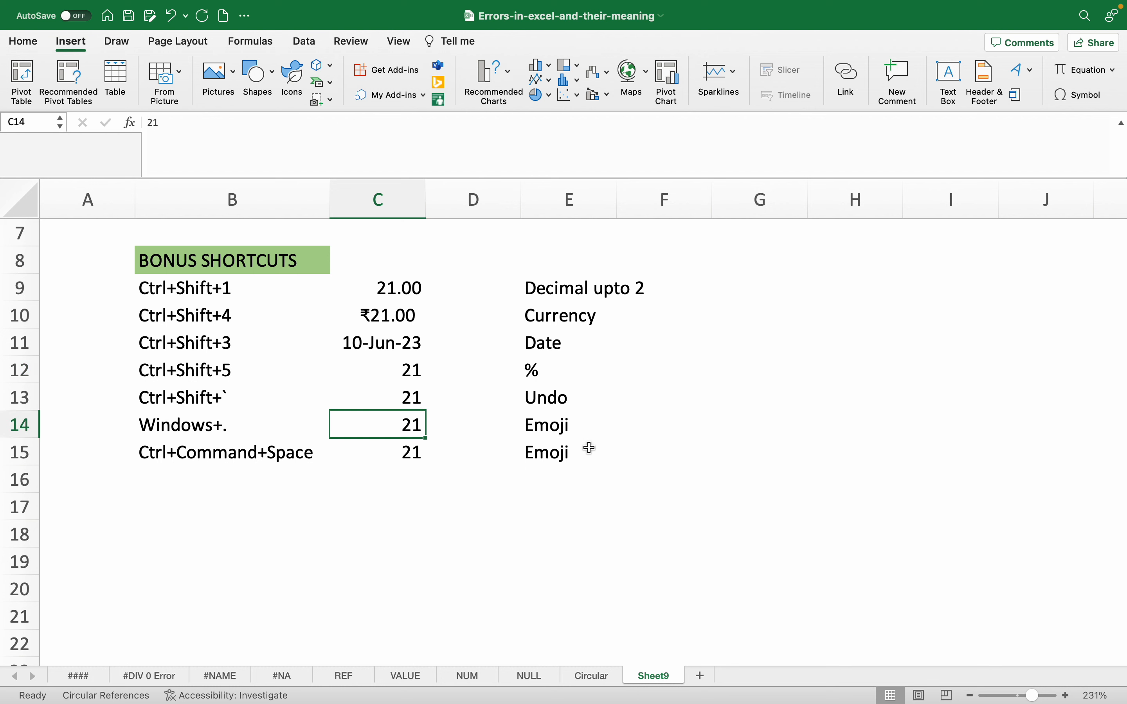
key("shift+Down")
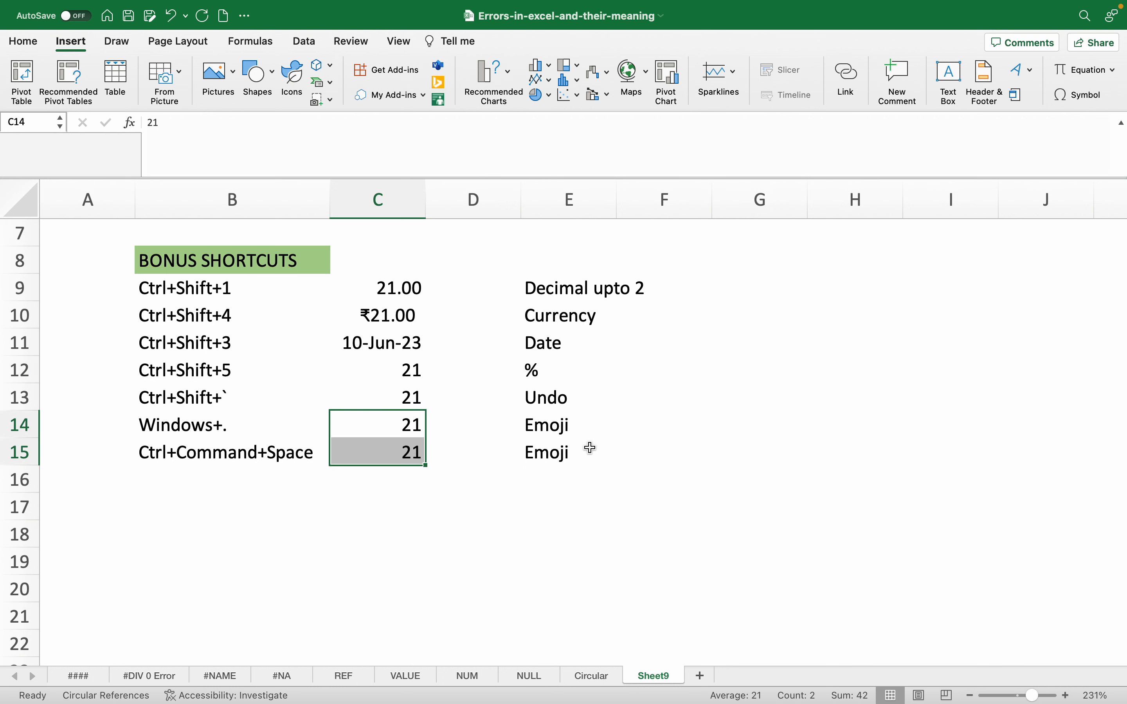
key("Delete")
key("Down")
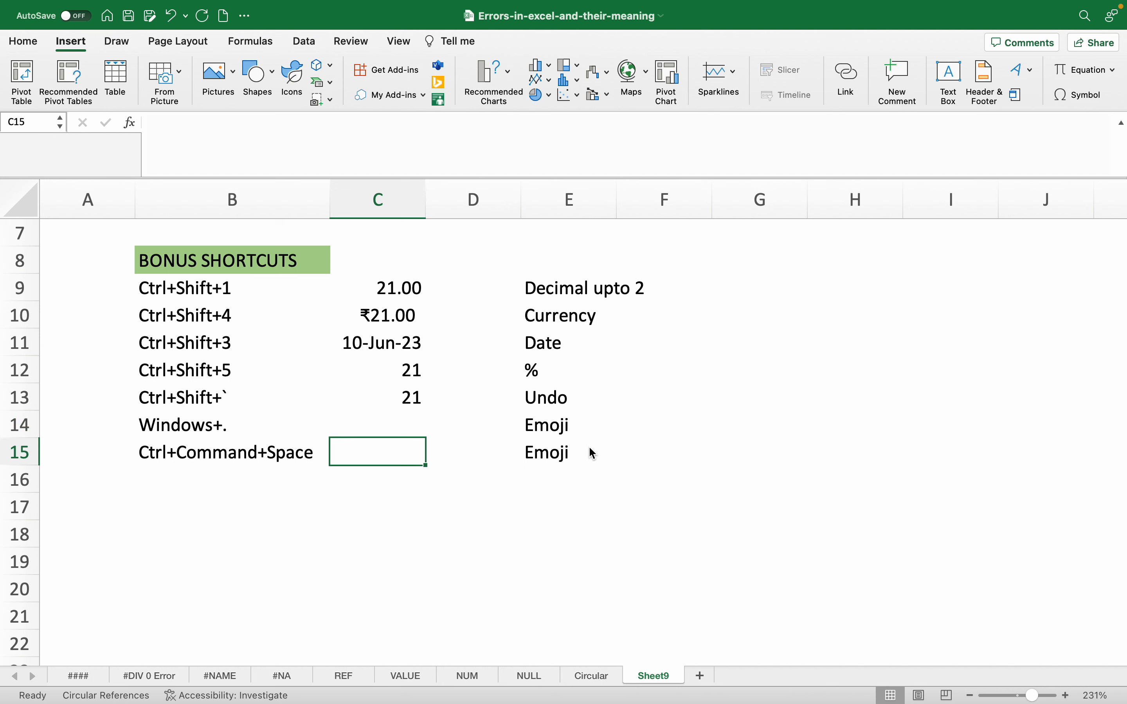
key("Up")
key("Down")
key("ctrl+super+space")
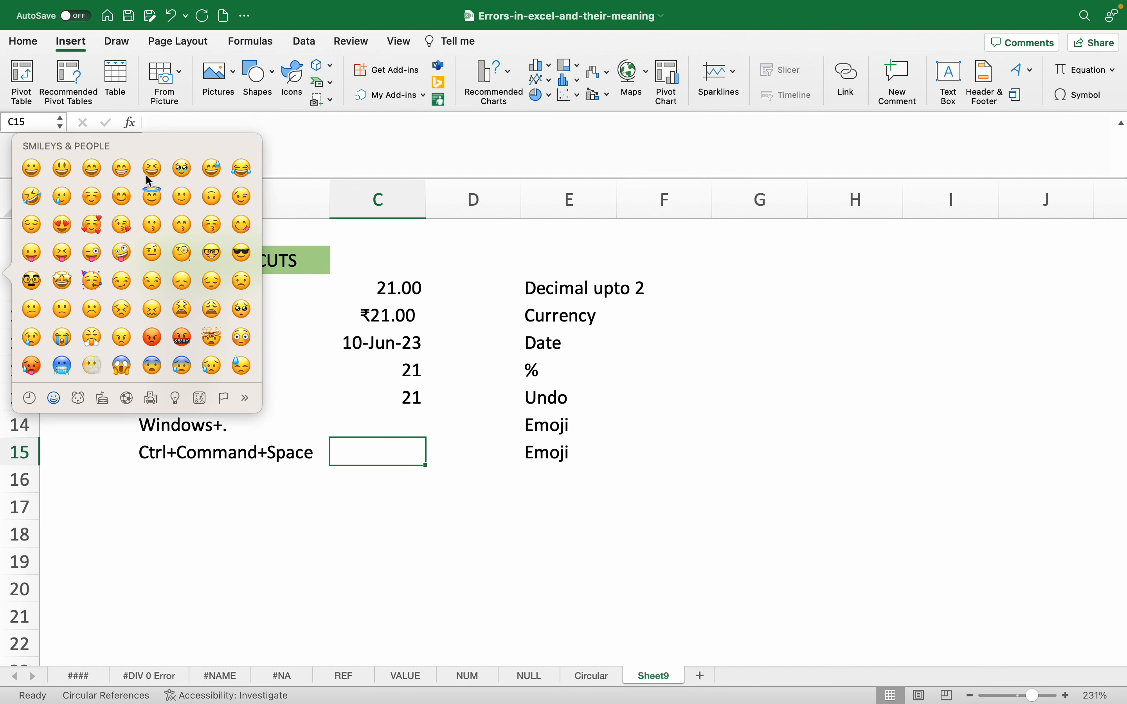
- Switch to Word and insert a heart-eyes smiley on a new line below the BONUS emojis on page 10
key("super+Tab")
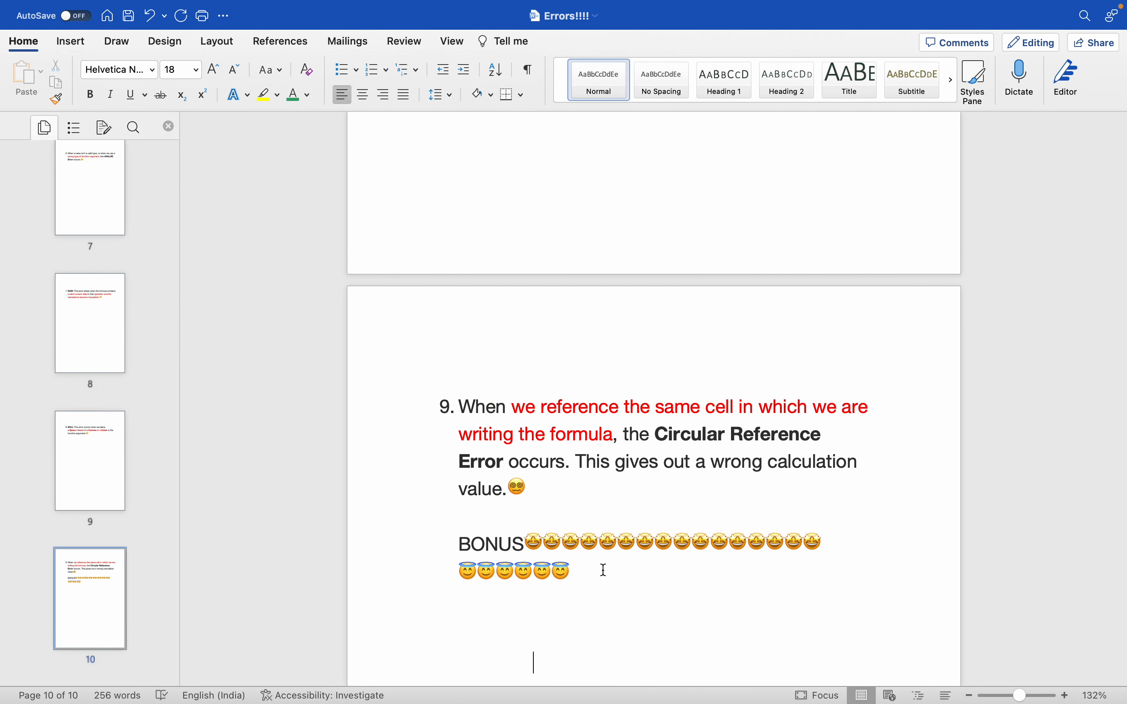
left_click(623, 582)
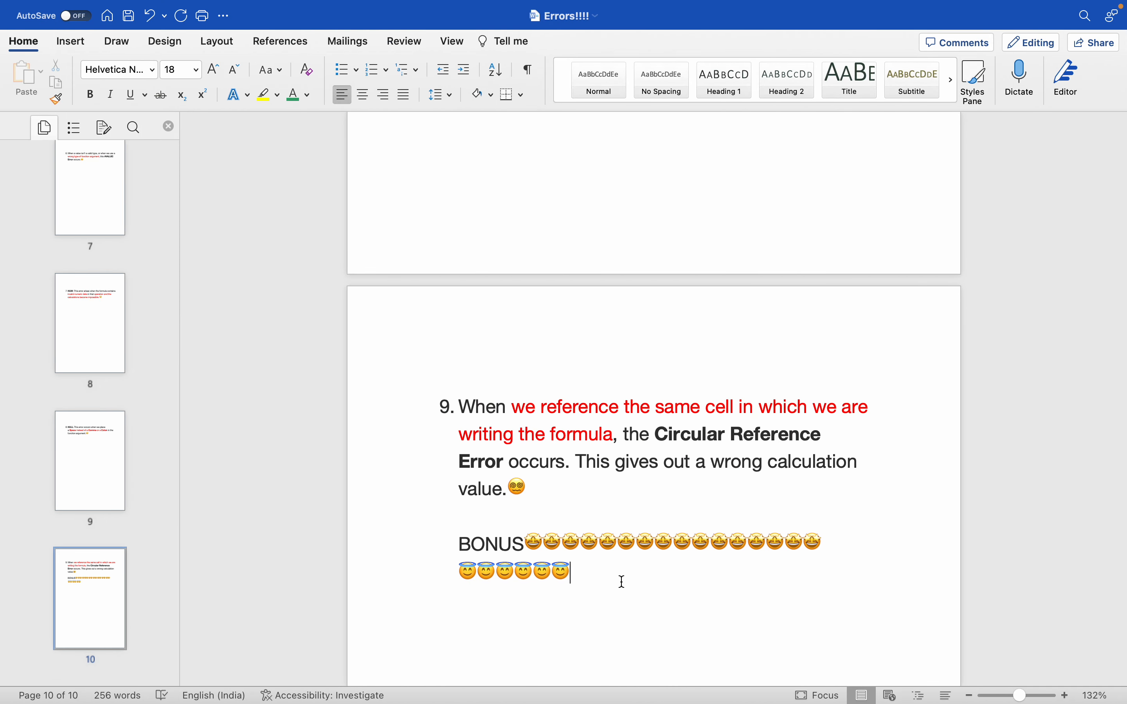
key("Return")
key("ctrl+super+space")
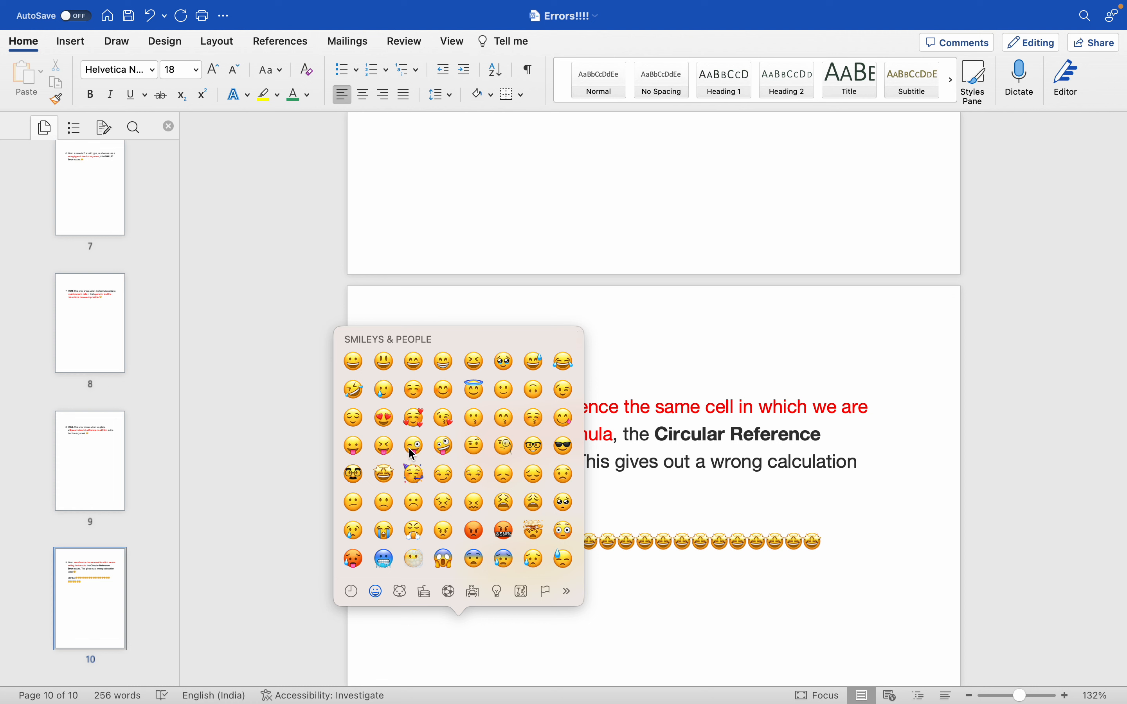
left_click(385, 422)
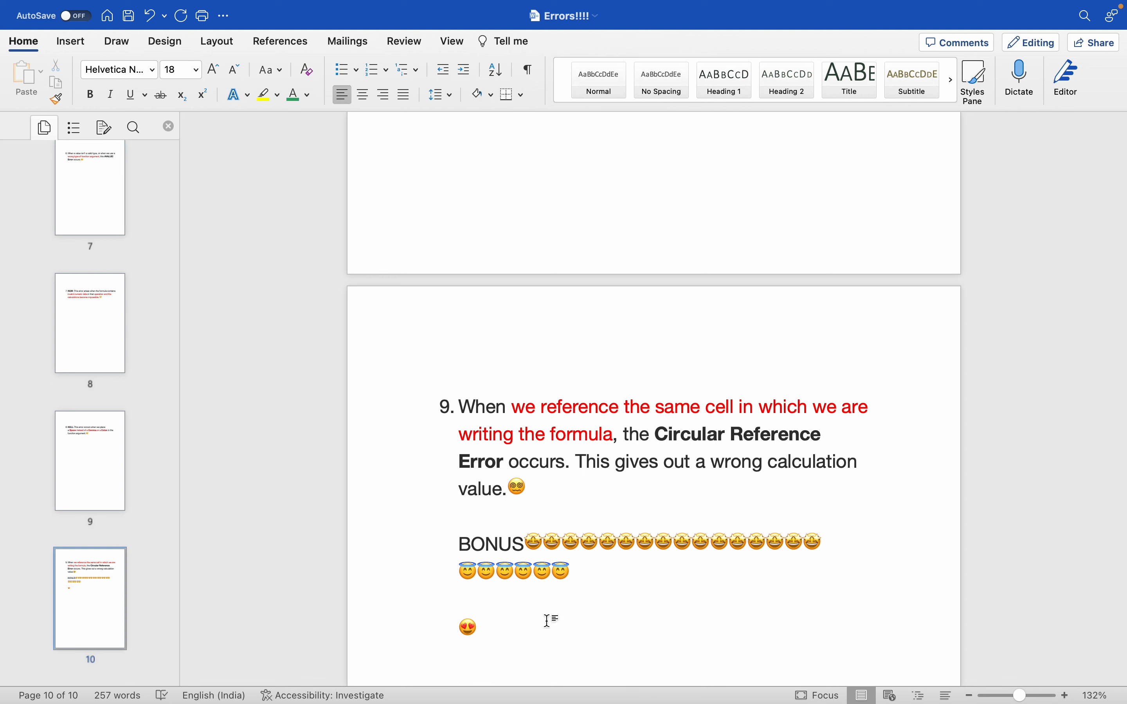
mouse_move(809, 4)
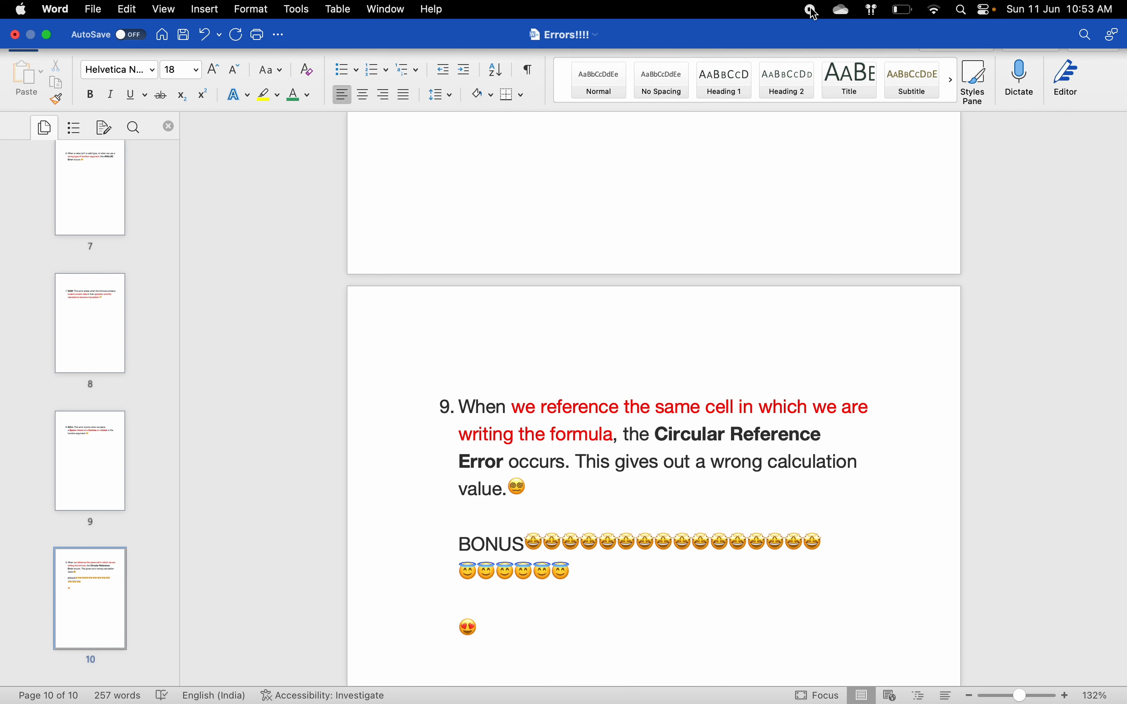